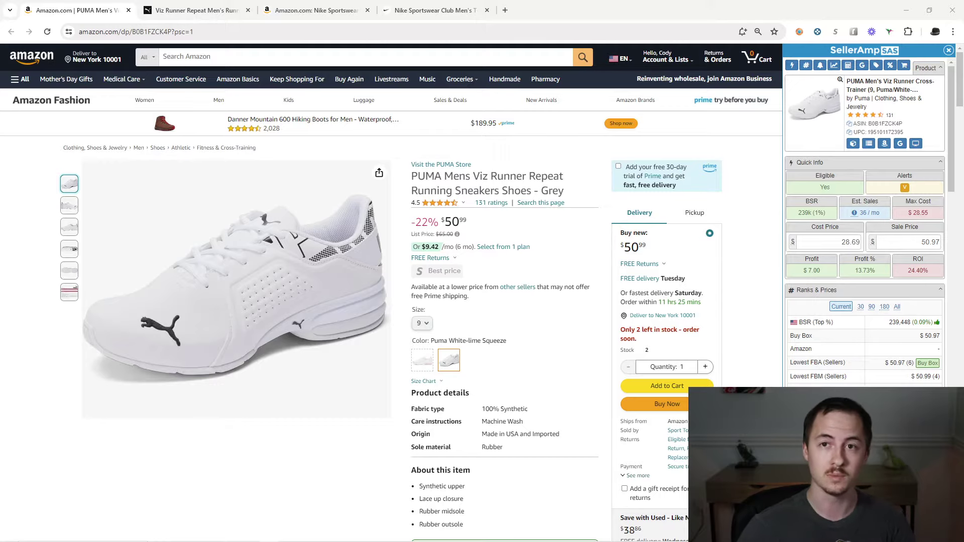
Hide every data series in the three Keepa price history charts of the PUMA Viz Runner listing.
scroll(584, 358, down, 4)
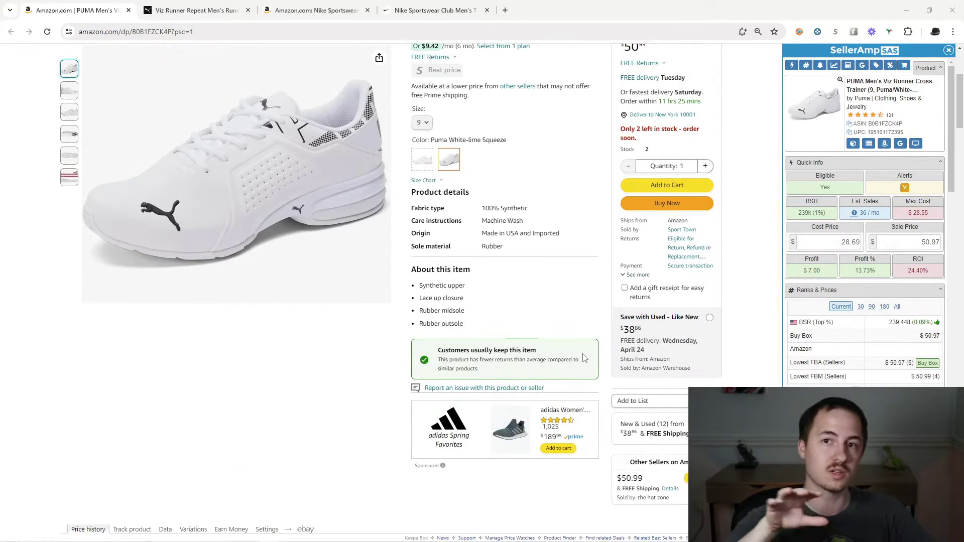
scroll(556, 317, down, 2)
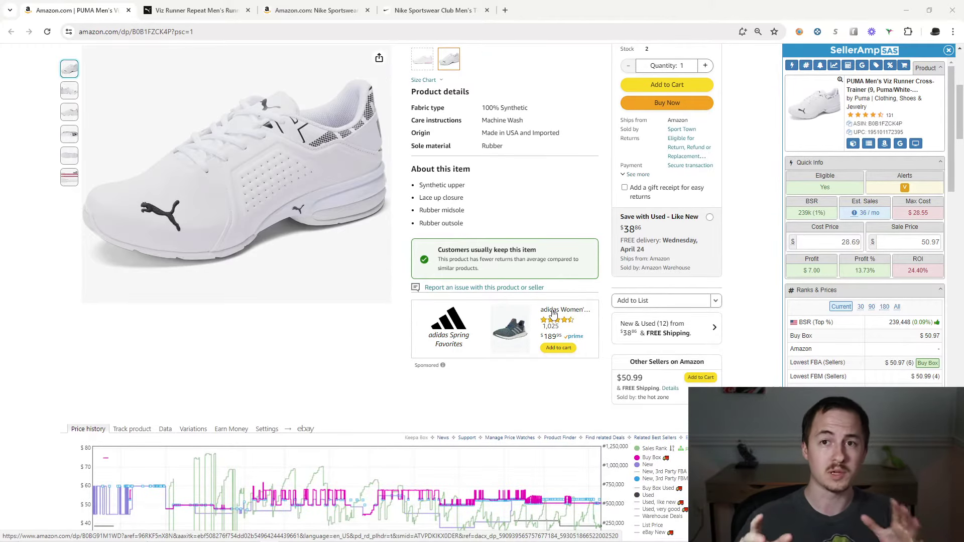
scroll(558, 316, down, 3)
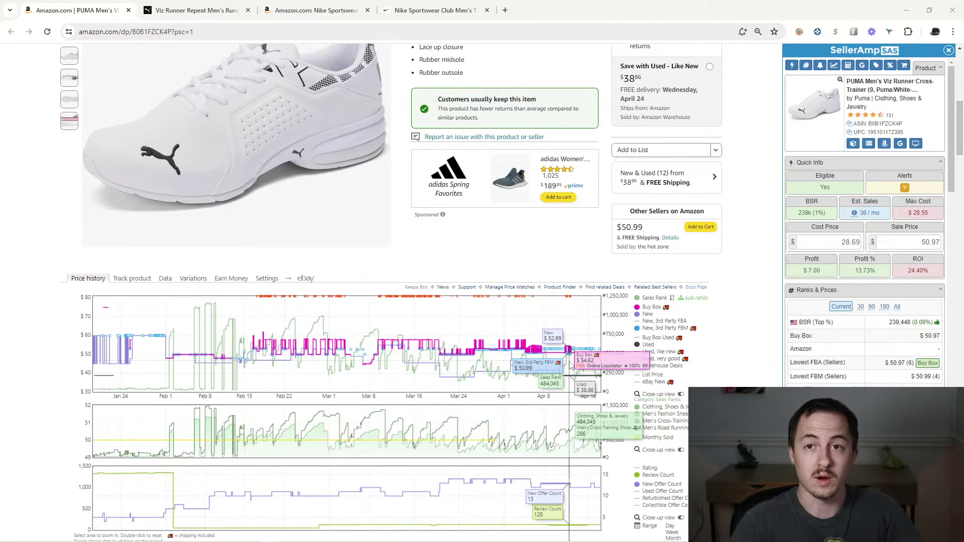
scroll(637, 320, down, 3)
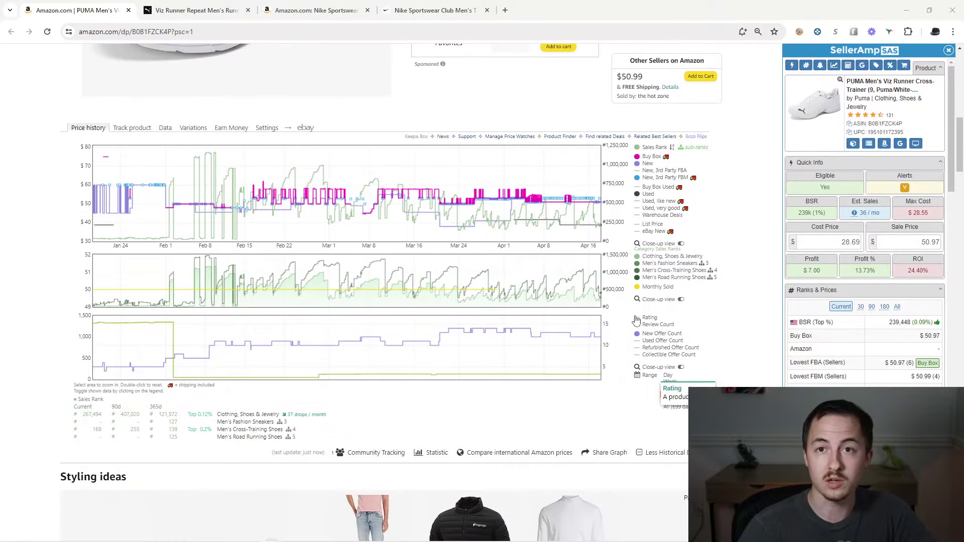
mouse_move(638, 159)
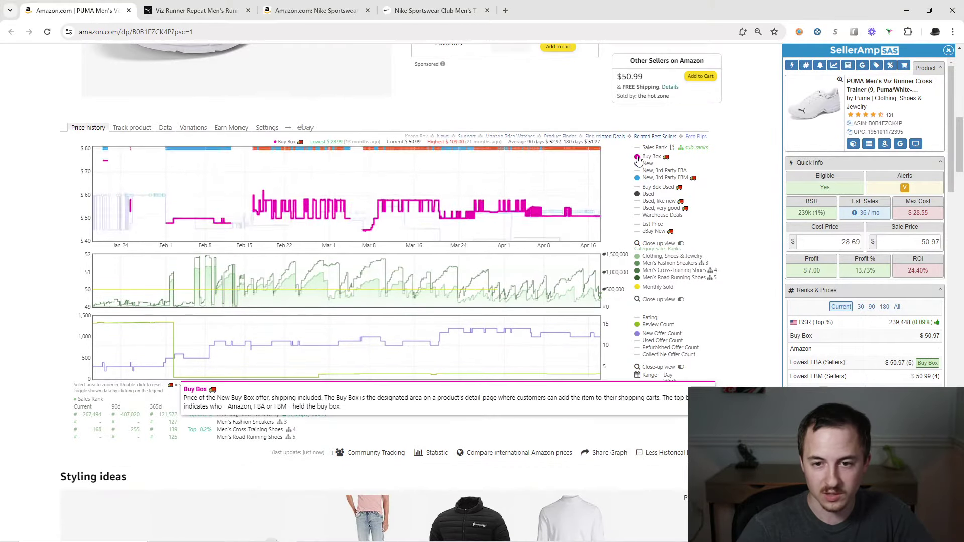
mouse_move(639, 197)
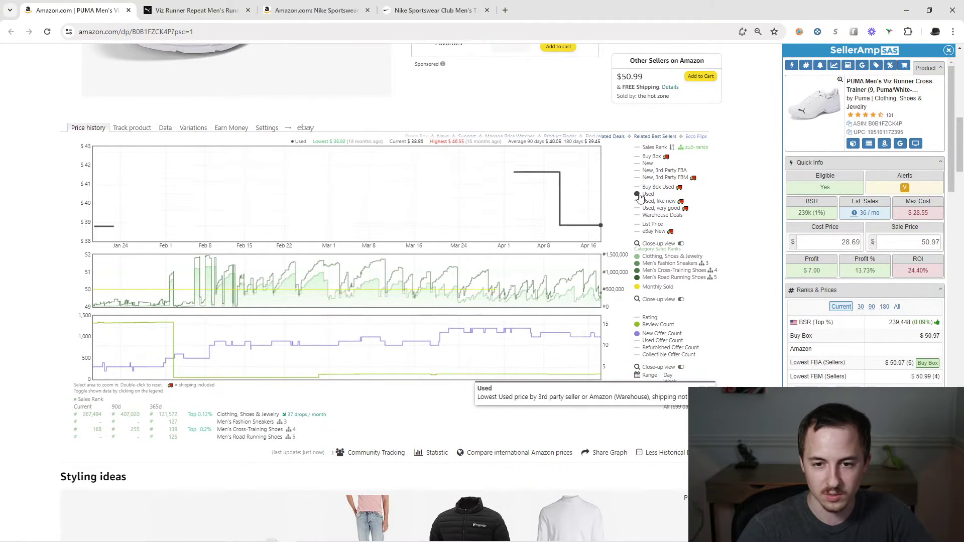
mouse_move(639, 335)
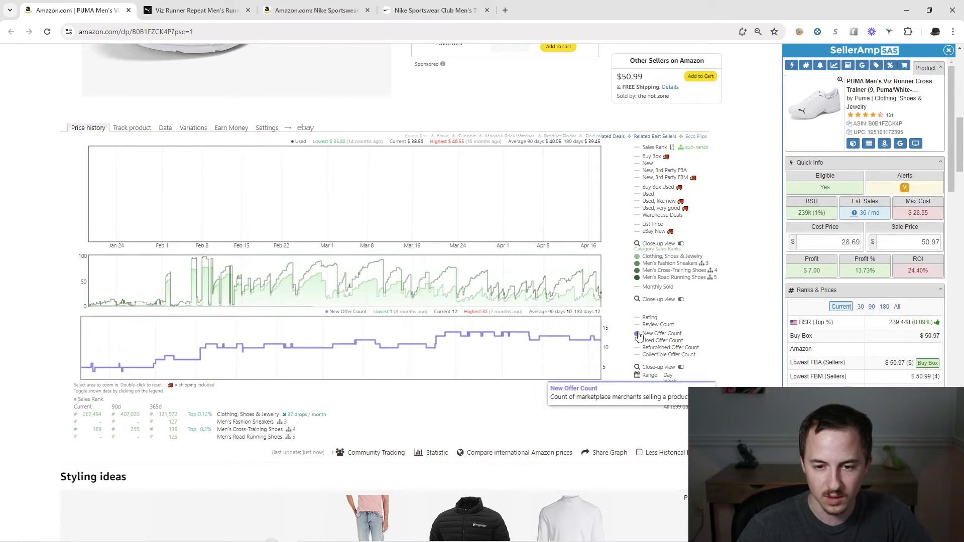
mouse_move(638, 261)
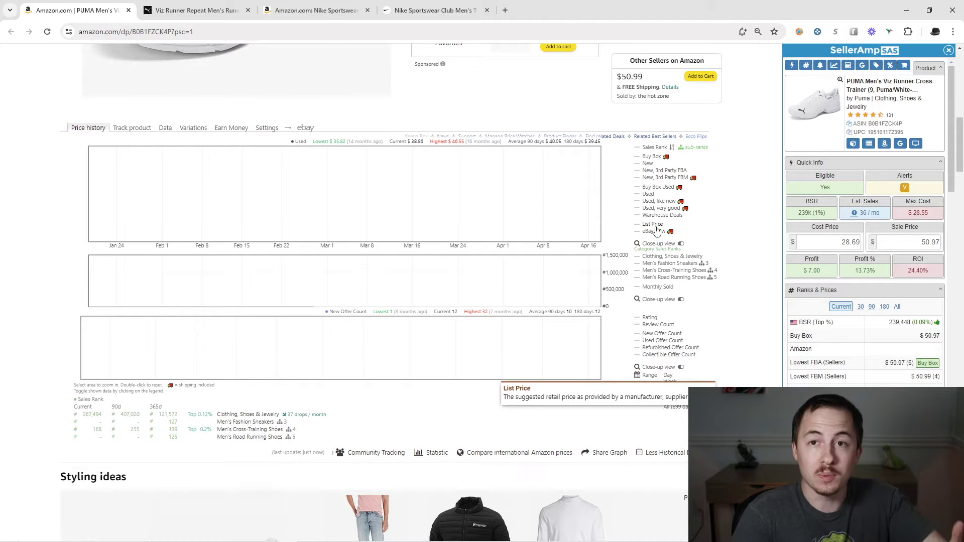
Show the Sales Rank and Buy Box series in the main price history chart.
scroll(648, 196, up, 1)
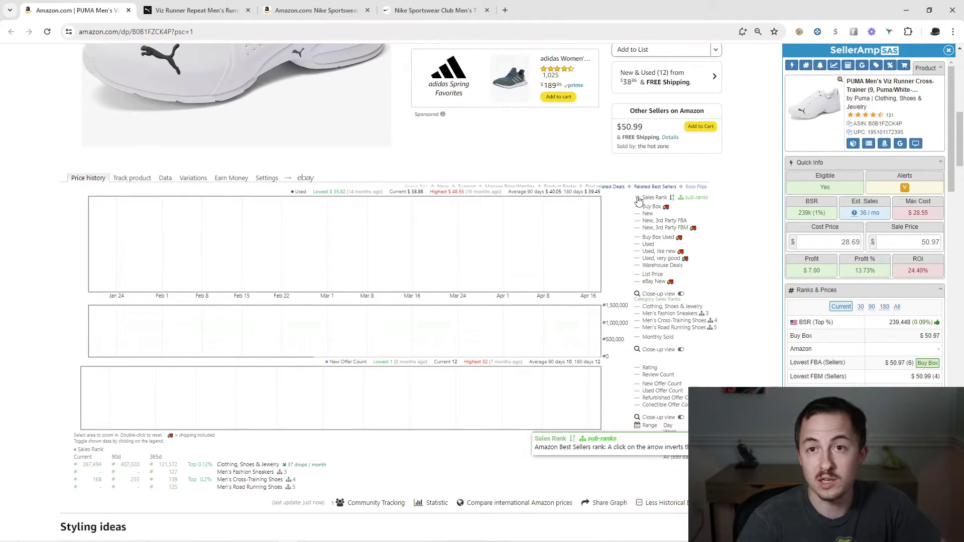
click(638, 200)
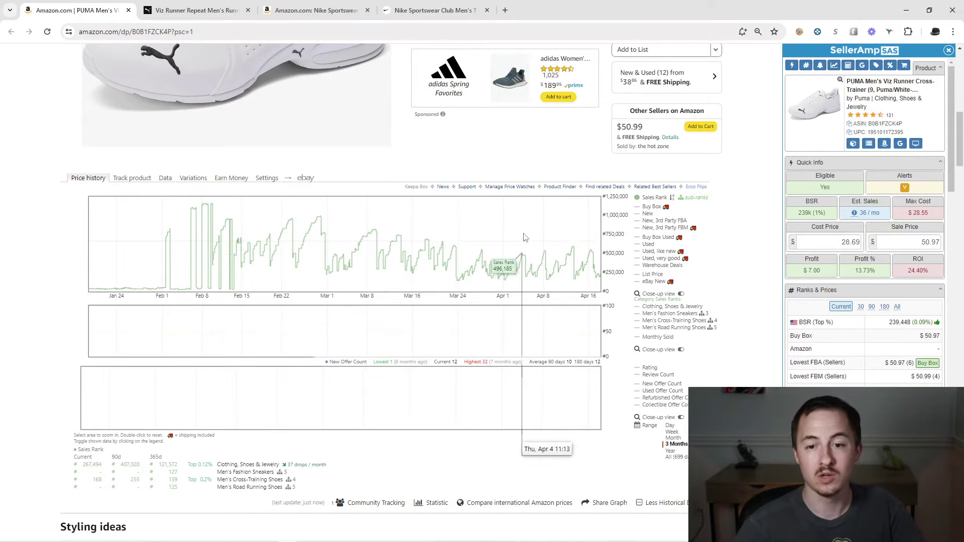
scroll(648, 189, down, 1)
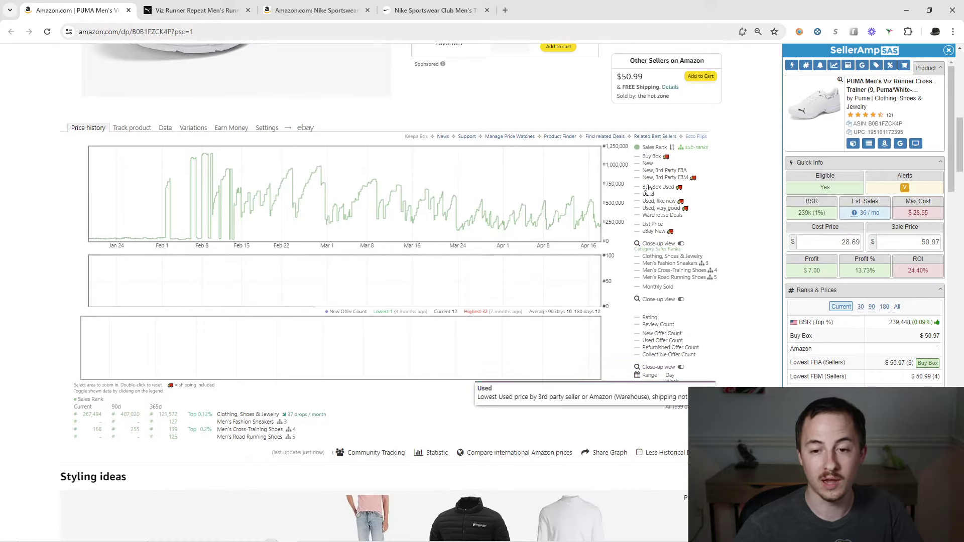
click(647, 156)
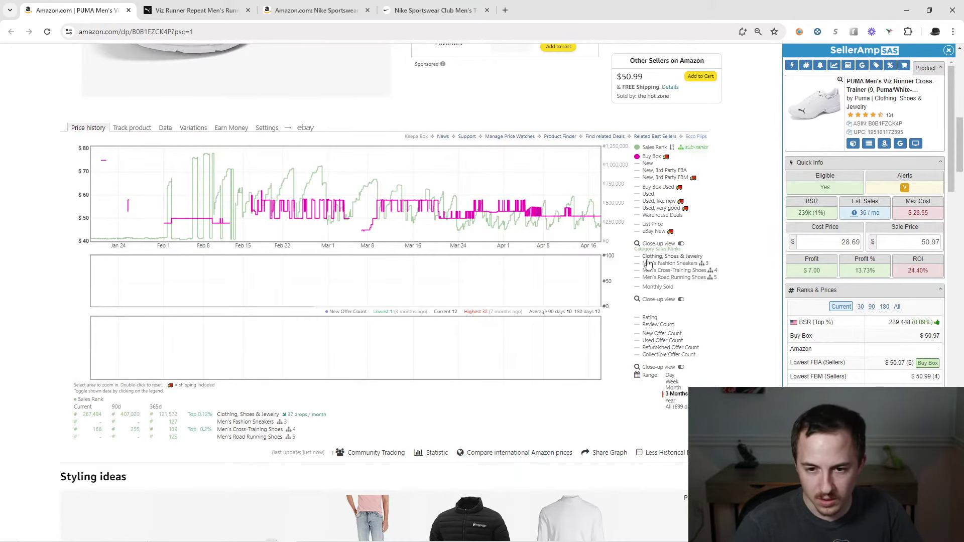
Show the Rating, Review Count and New Offer Count series in the lowest Keepa chart.
scroll(644, 268, down, 2)
click(647, 218)
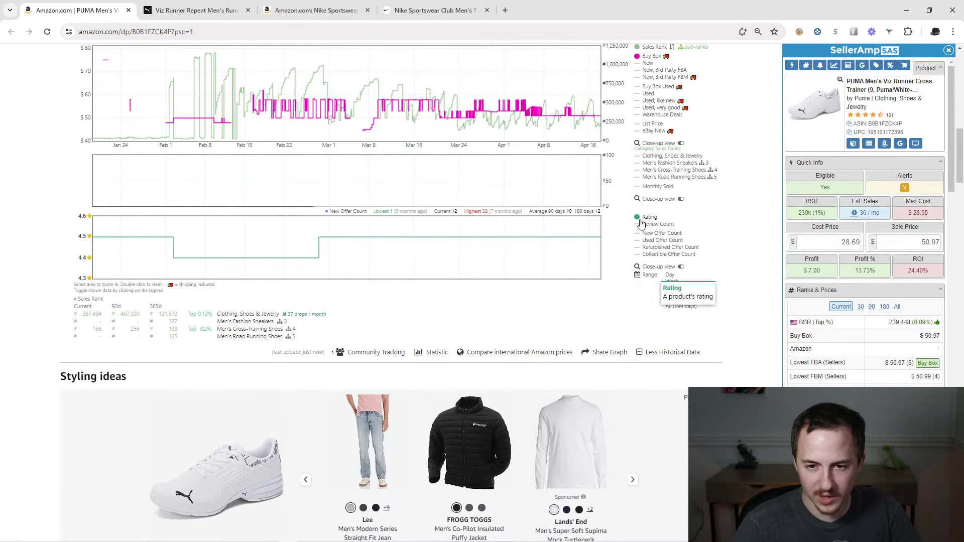
scroll(542, 235, up, 1)
scroll(542, 235, up, 3)
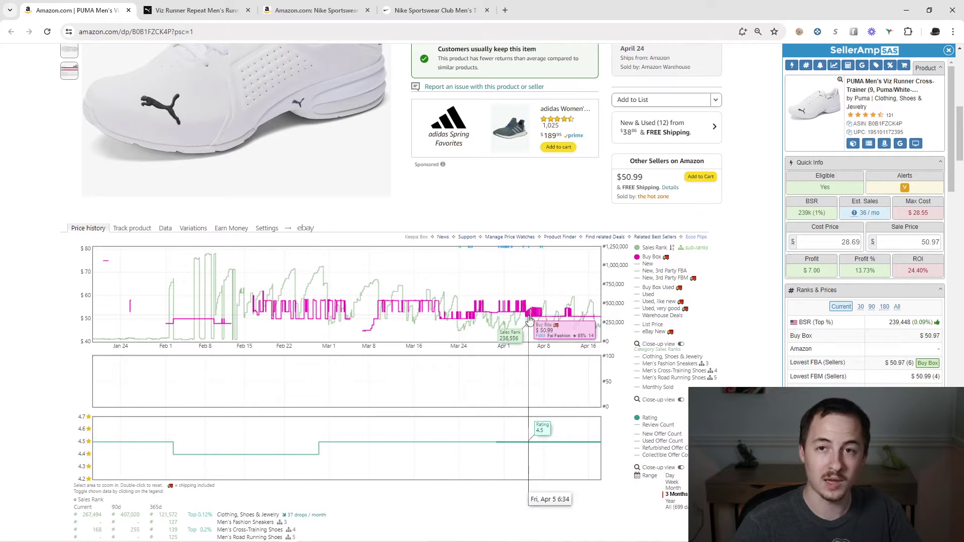
scroll(631, 371, down, 1)
click(634, 374)
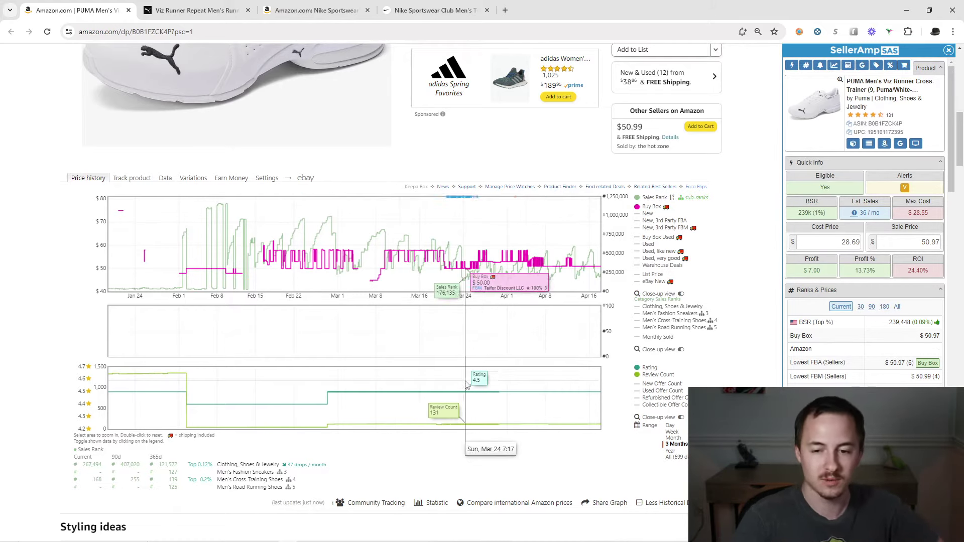
click(668, 384)
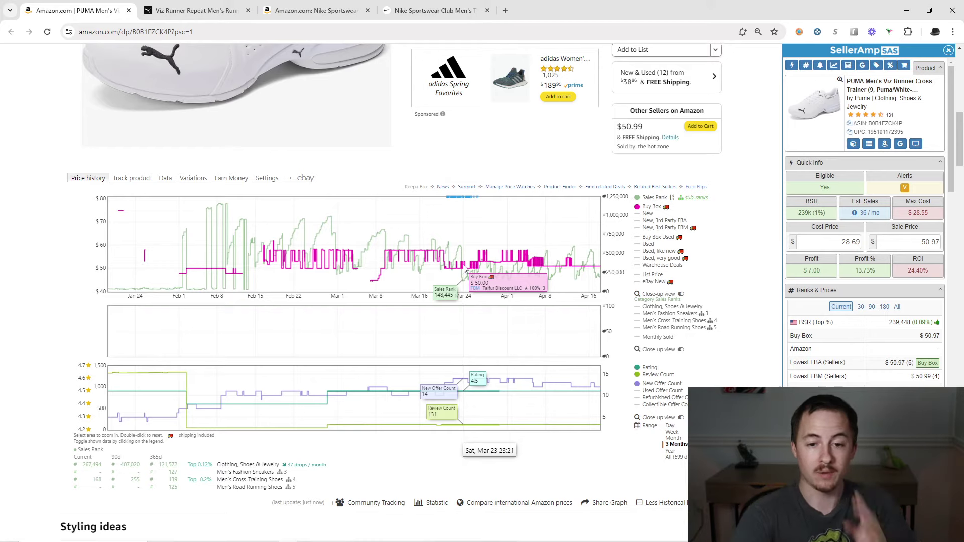
Set the chart range to Year and zoom in on the Buy Box and sales rank changes around April 5.
drag(459, 266, 540, 306)
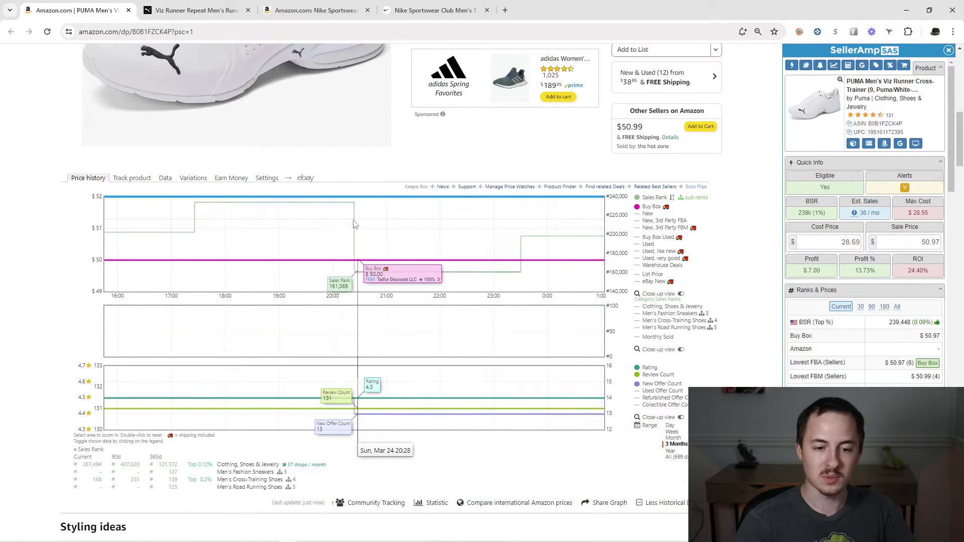
click(674, 451)
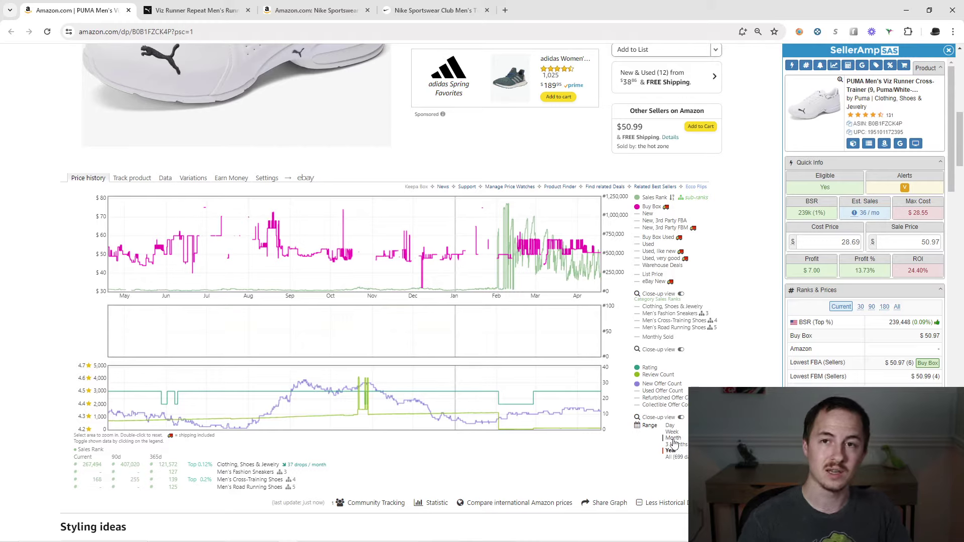
drag(600, 241, 409, 281)
click(499, 243)
click(499, 273)
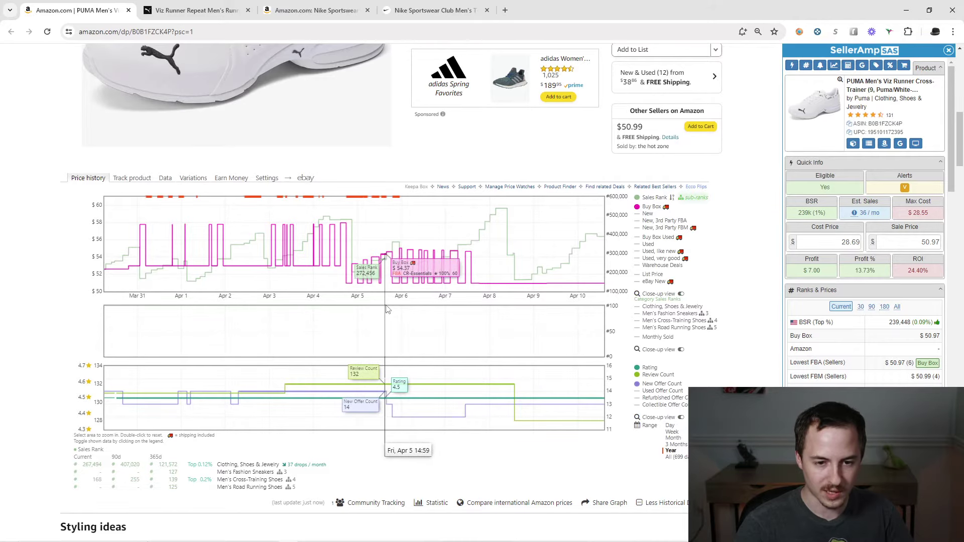
drag(409, 309, 384, 314)
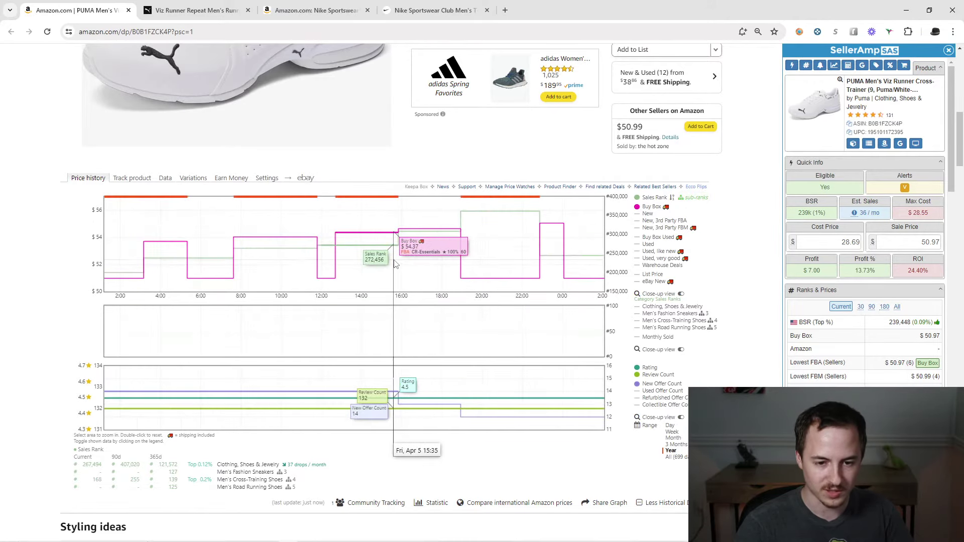
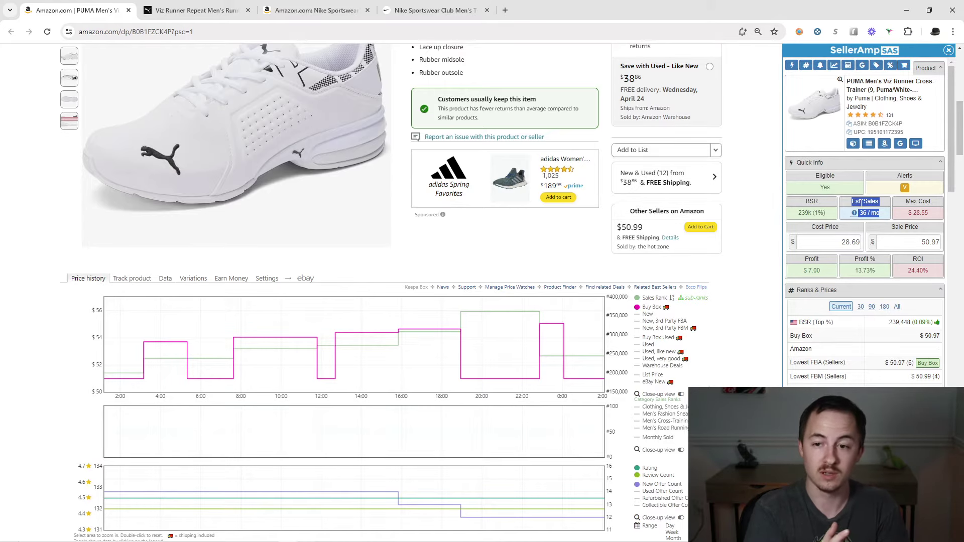
Examine the estimated monthly sales and BSR in the SellerAmp quick info for the shoe.
scroll(861, 203, up, 7)
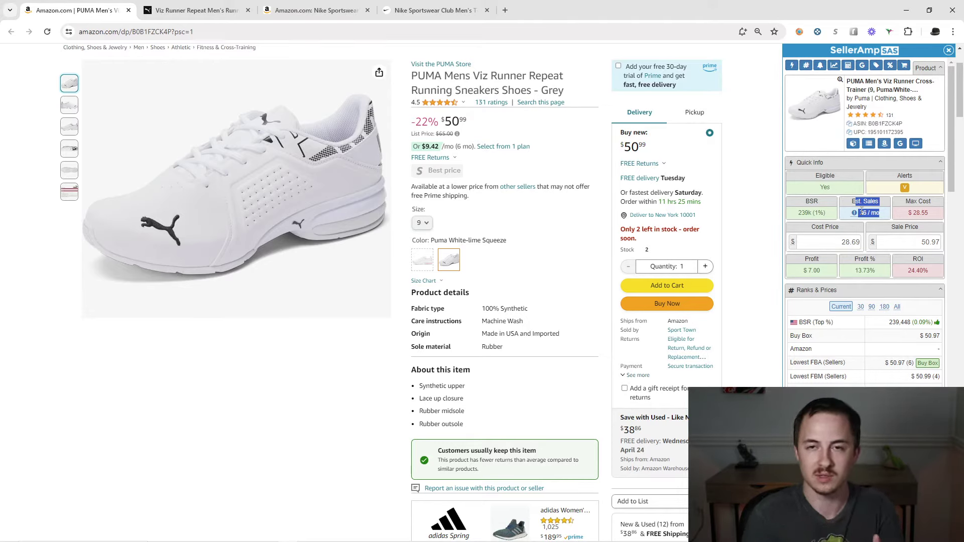
mouse_move(855, 214)
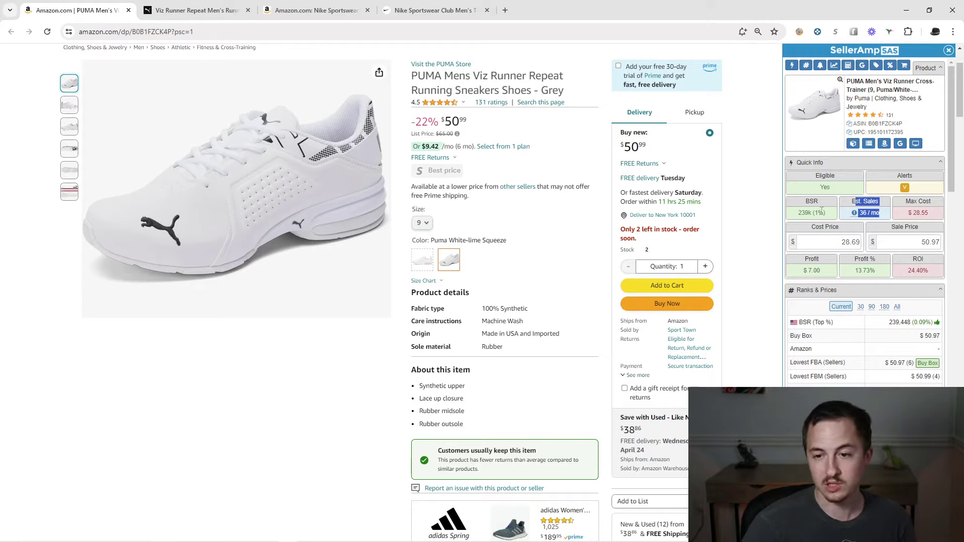
drag(826, 215, 800, 206)
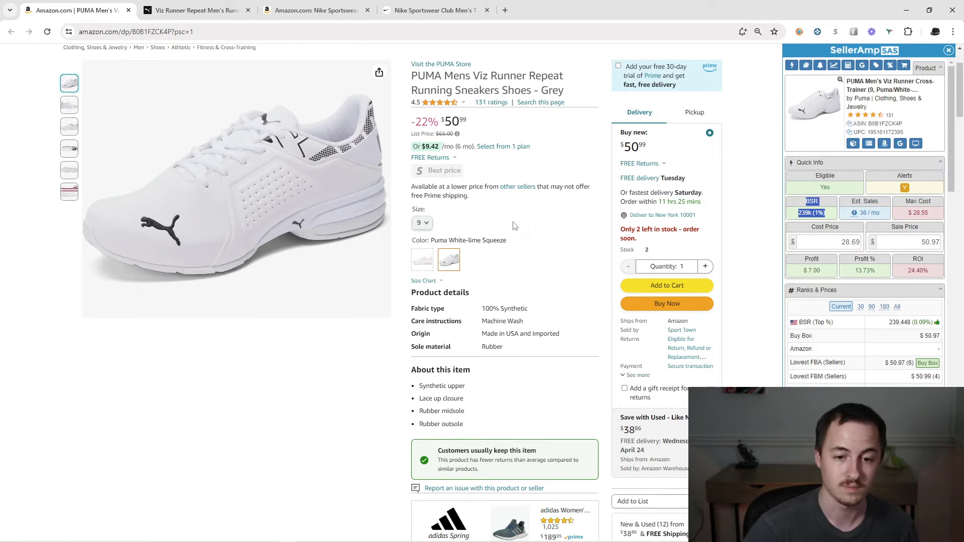
Display the Keepa offers data for the listing and include historical offers.
scroll(512, 296, down, 5)
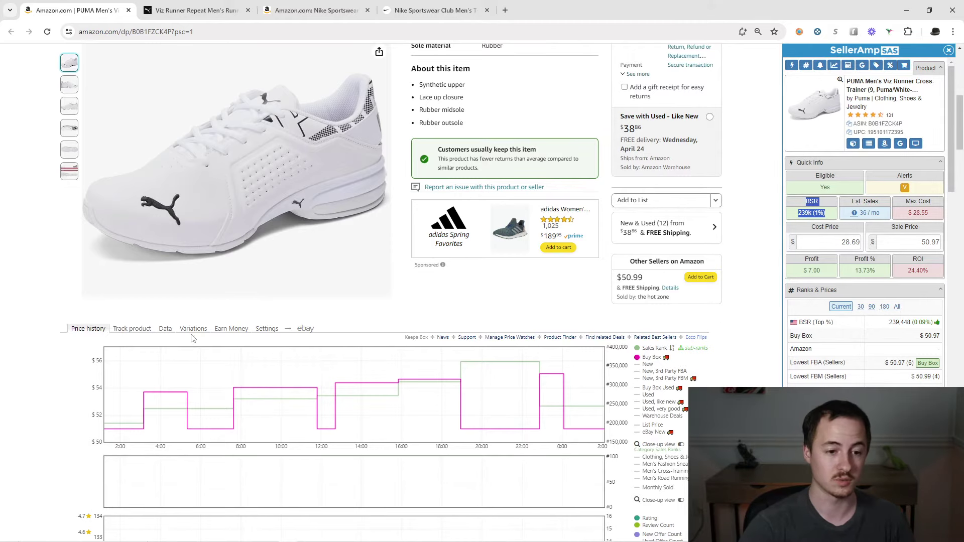
click(165, 328)
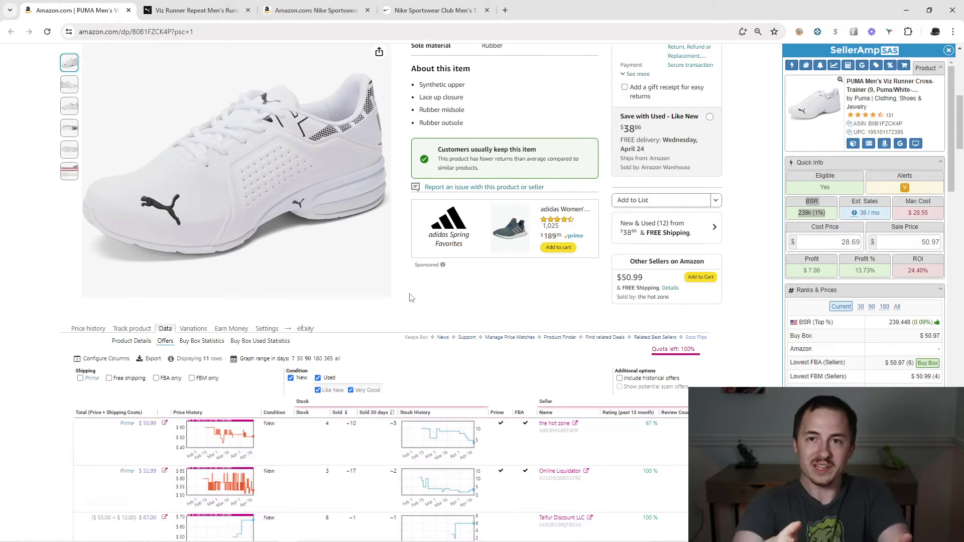
scroll(427, 297, down, 3)
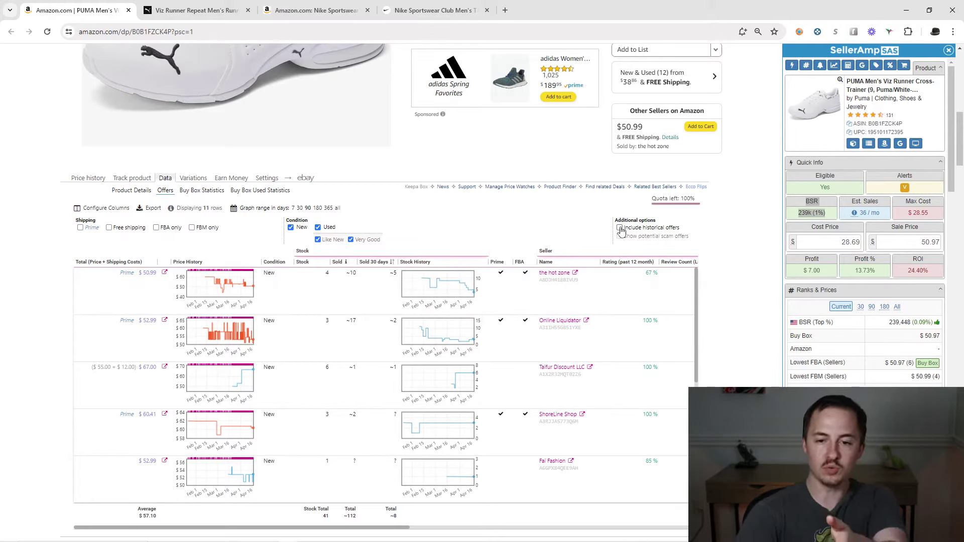
scroll(584, 220, down, 2)
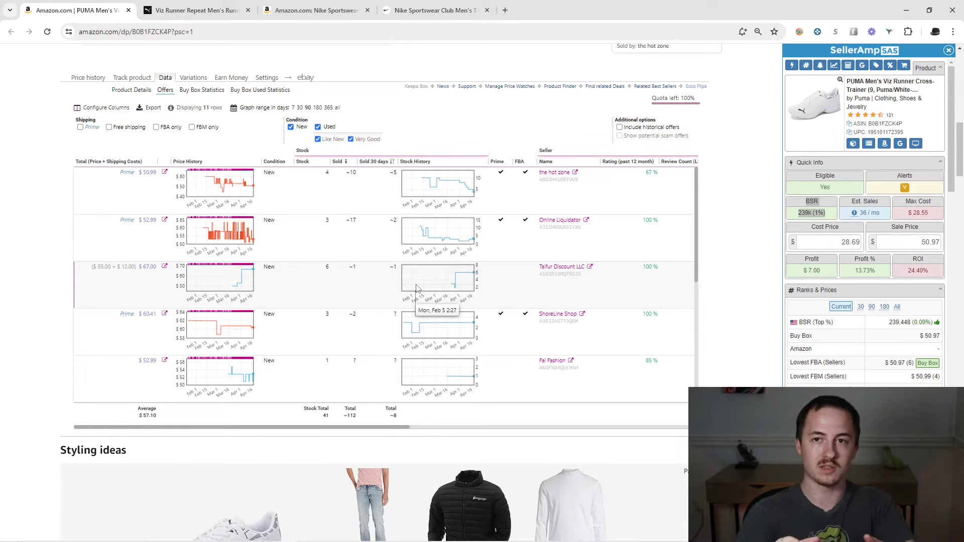
click(619, 127)
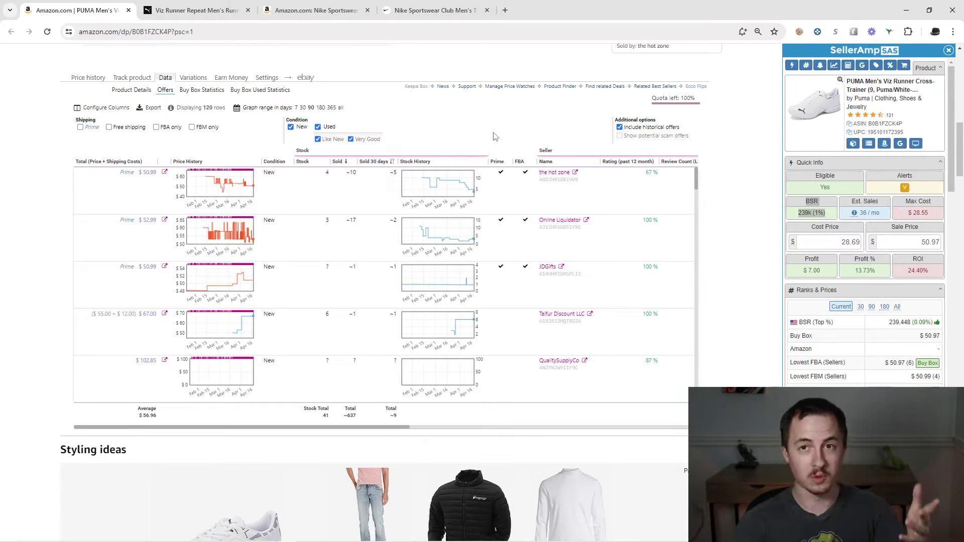
Zoom the price and stock history graphs of the hot zone's offer to late March through mid-April.
mouse_move(442, 229)
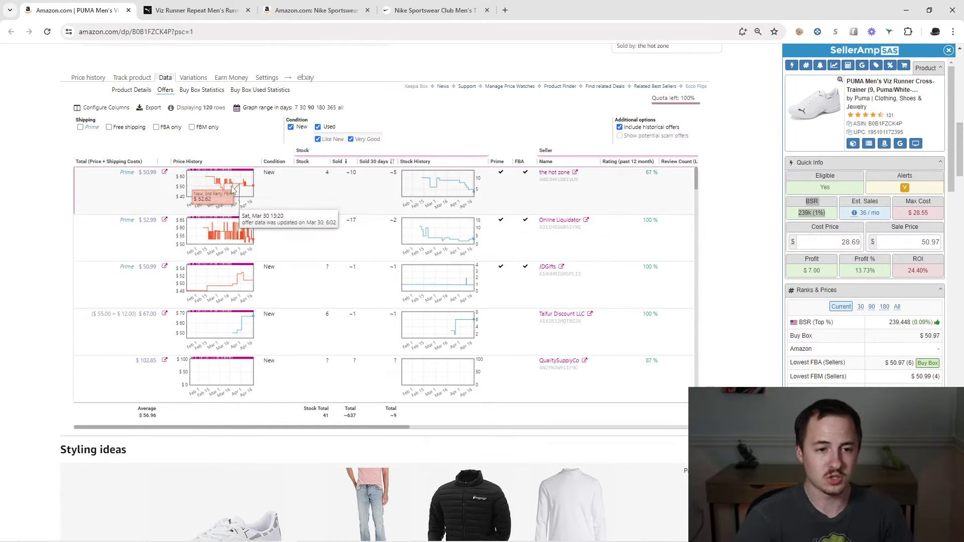
mouse_move(223, 188)
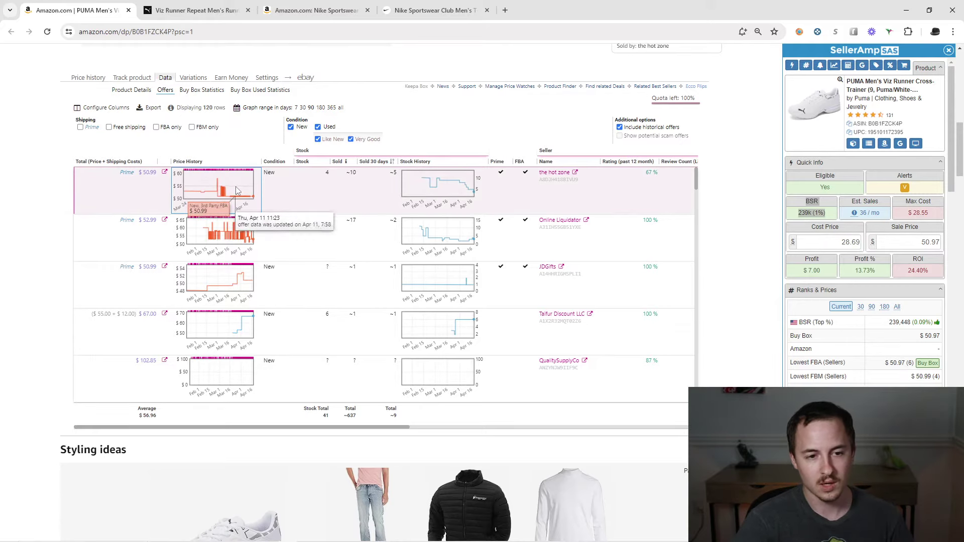
mouse_move(462, 187)
scroll(462, 188, up, 1)
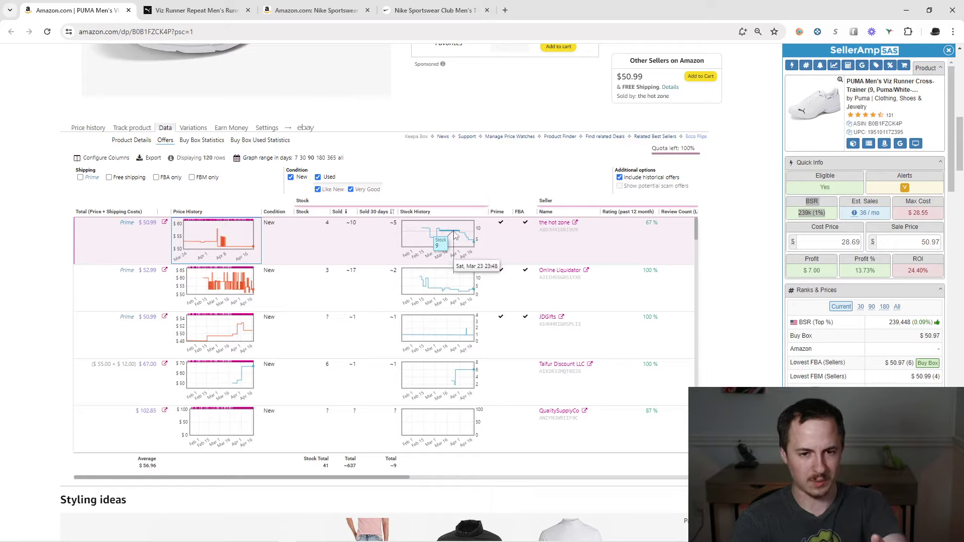
mouse_move(477, 240)
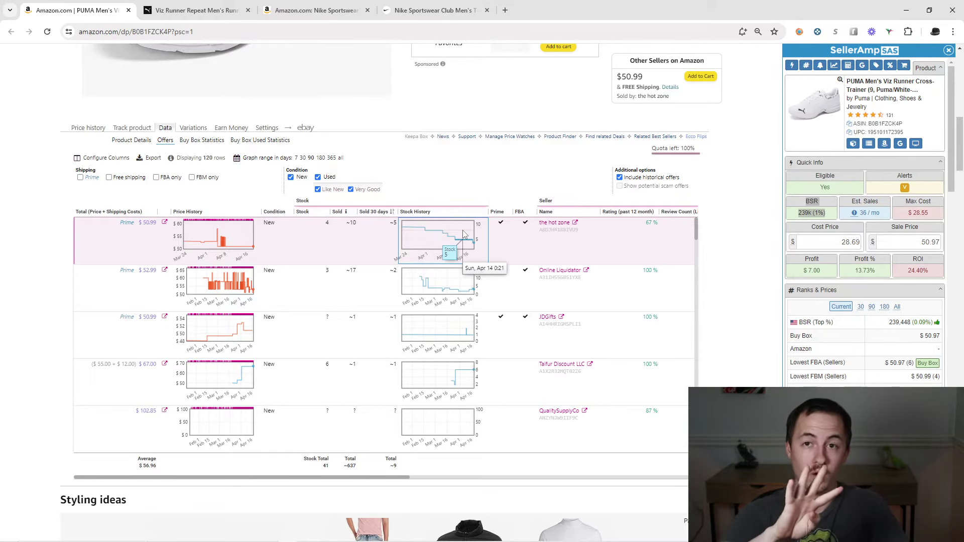
Zoom the stock history graph of Online Liquidator's offer to the March period.
scroll(454, 235, down, 1)
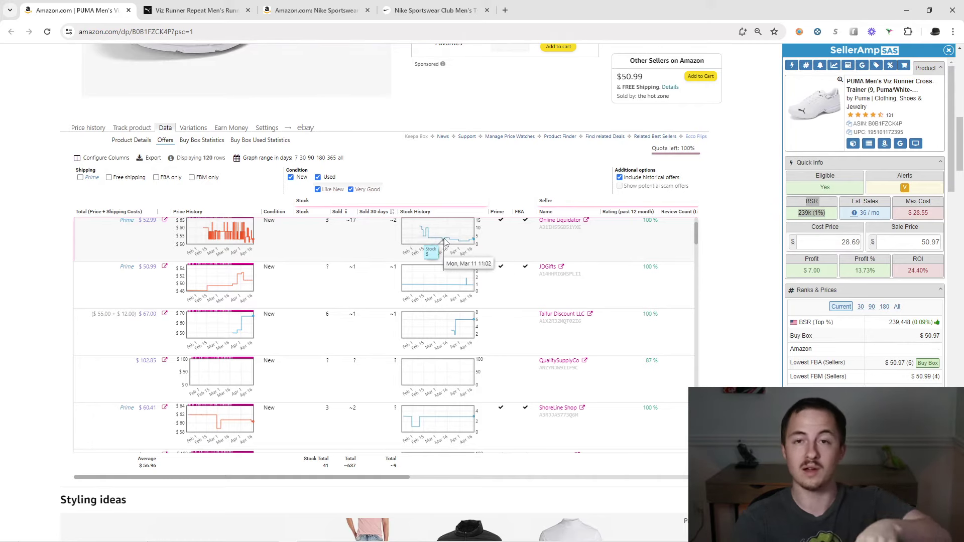
drag(443, 241, 424, 239)
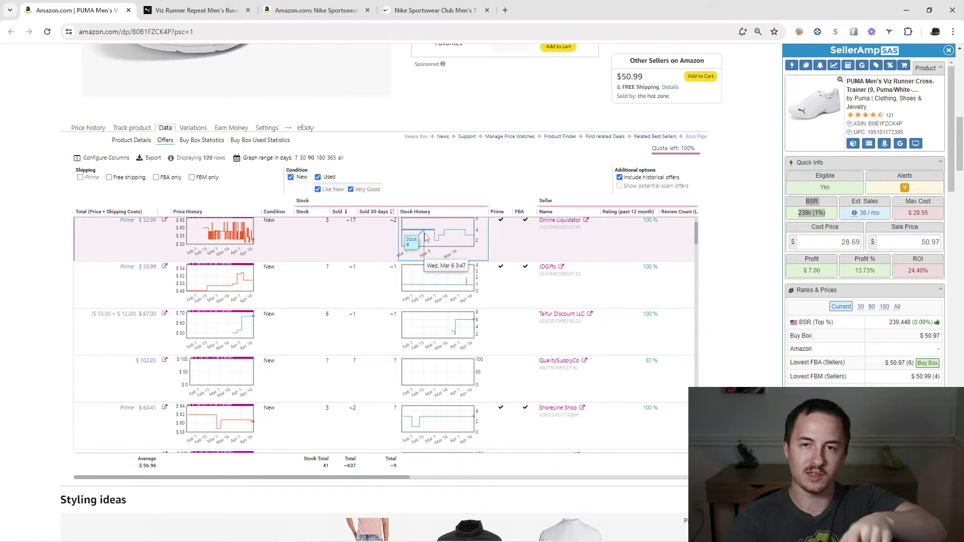
Narrow the stock history graph of Online Liquidator's offer to about March 7 to 11 and skim the historical sellers' offers.
drag(424, 237, 443, 239)
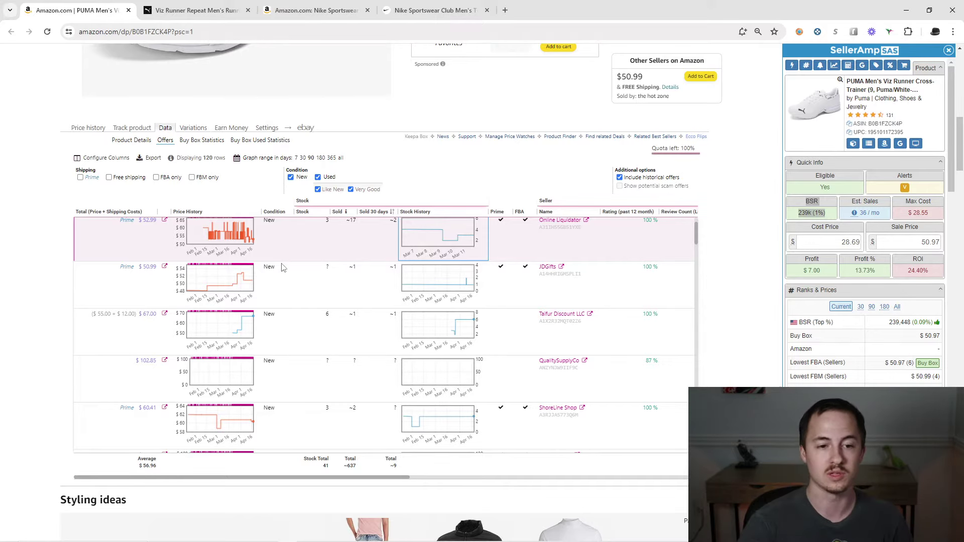
scroll(251, 284, down, 8)
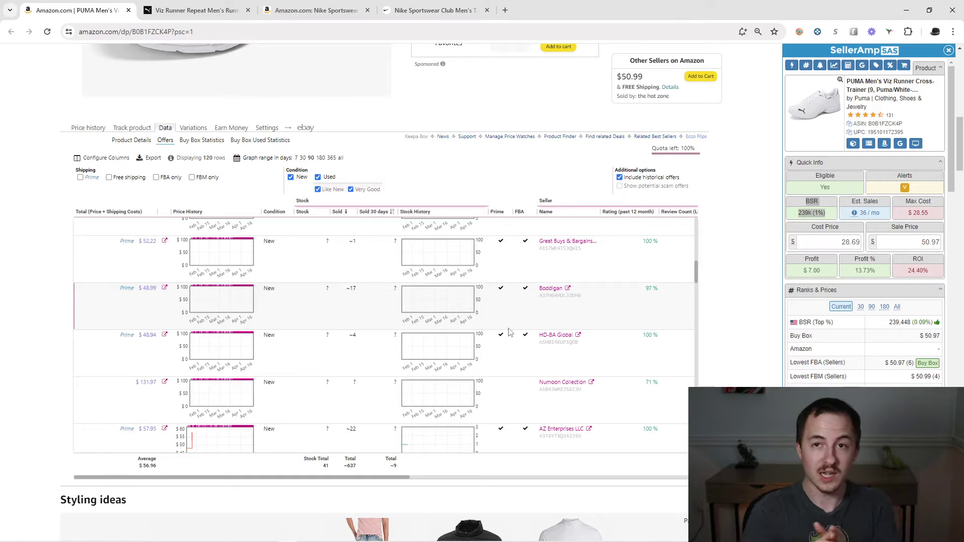
scroll(510, 331, up, 8)
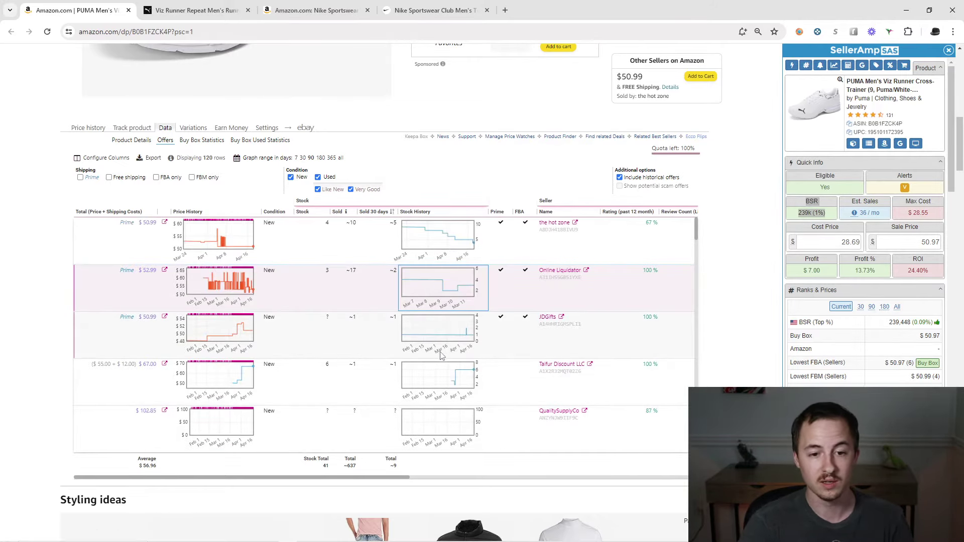
Zoom the stock history graph of AZ Enterprises LLC's historical offer to about January 24 to 27.
scroll(442, 351, down, 2)
scroll(436, 324, down, 8)
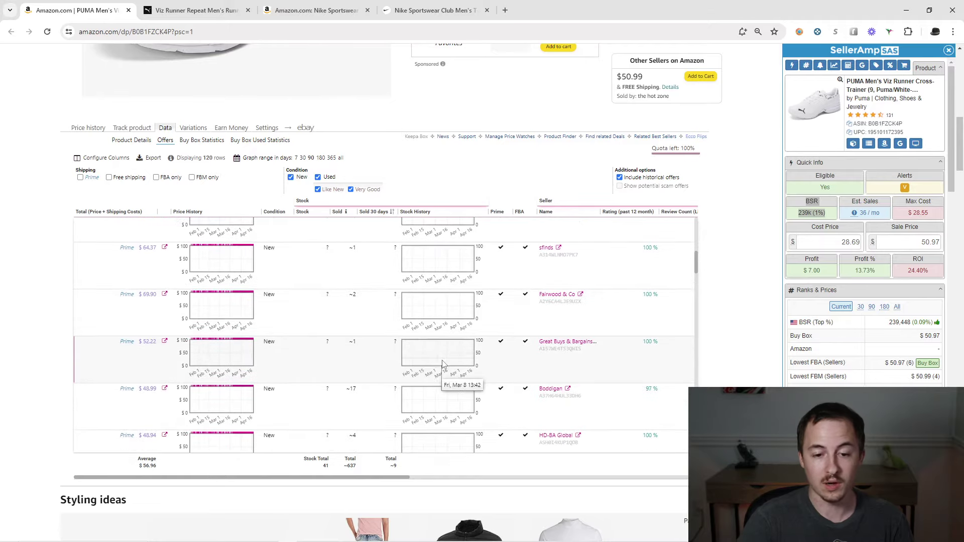
mouse_move(407, 304)
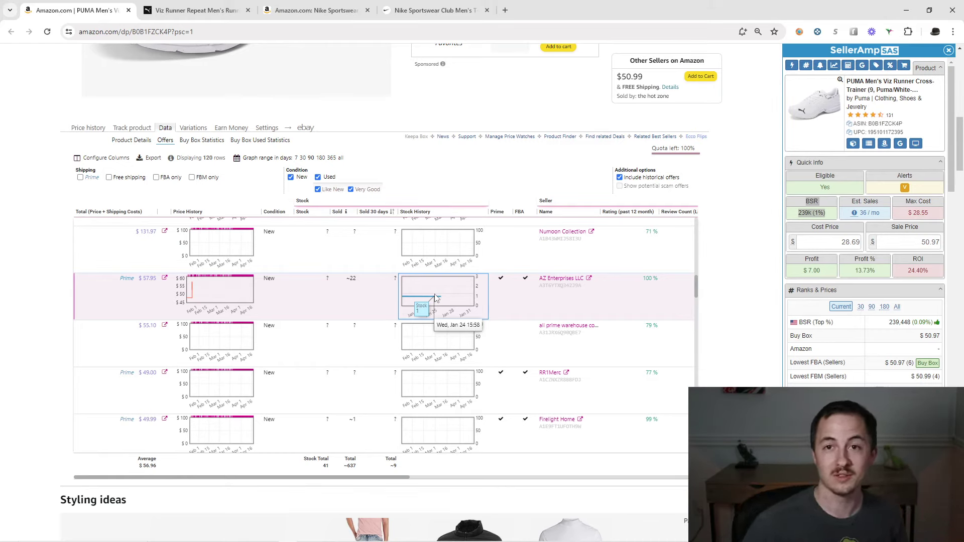
scroll(437, 296, up, 1)
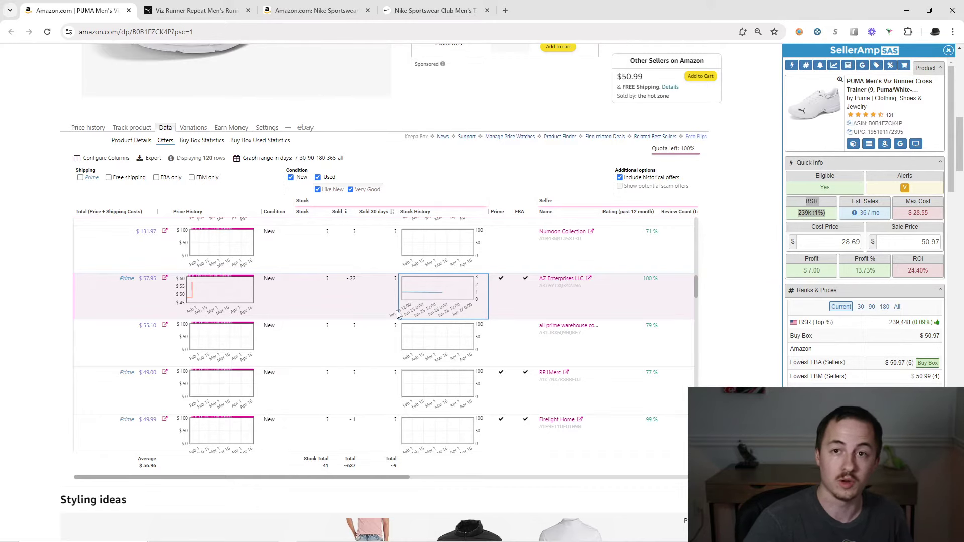
Zoom the stock history graph of Mei Sale's historical offer to about January 19 to 21.
scroll(443, 374, down, 3)
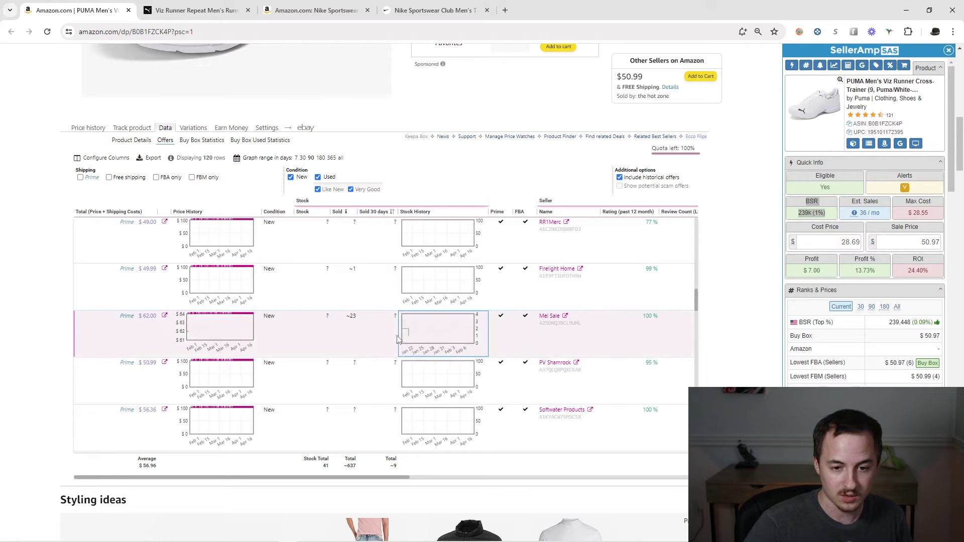
drag(405, 339, 430, 340)
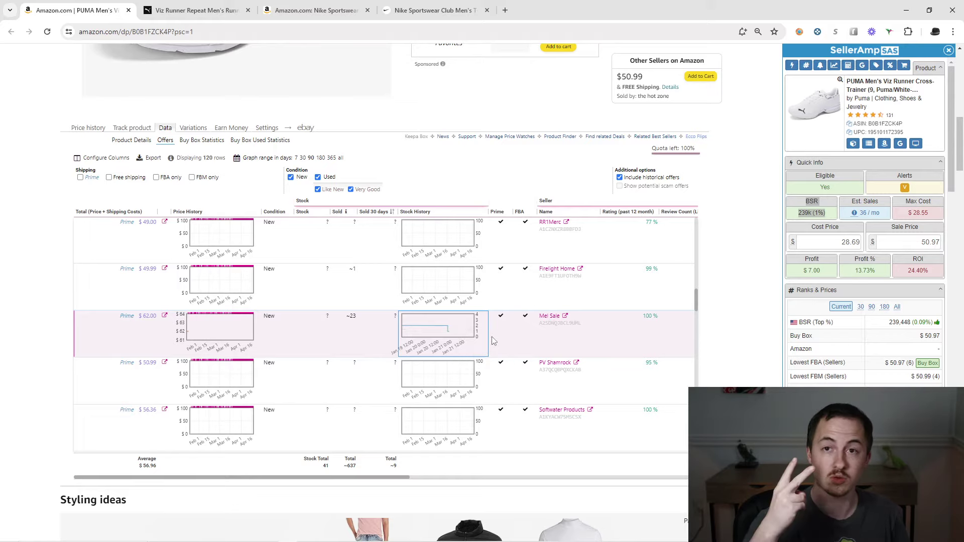
scroll(487, 347, down, 3)
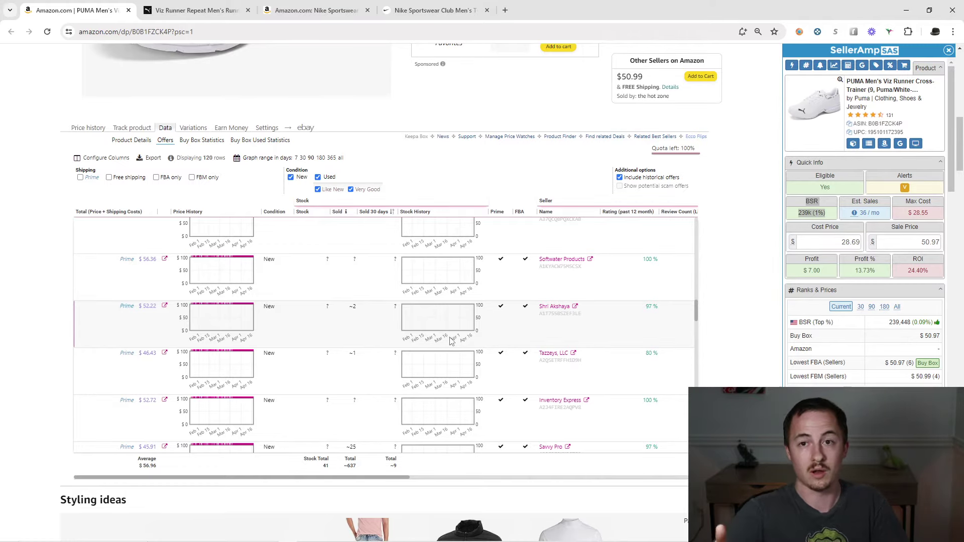
Display the Keepa variations data for the shoe listing.
scroll(451, 342, up, 4)
scroll(334, 243, up, 3)
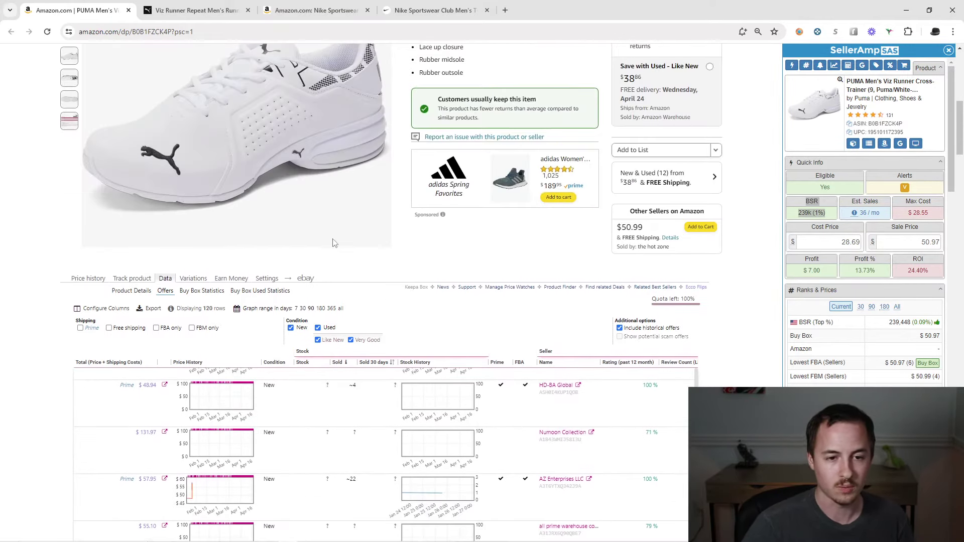
click(194, 279)
scroll(340, 282, up, 3)
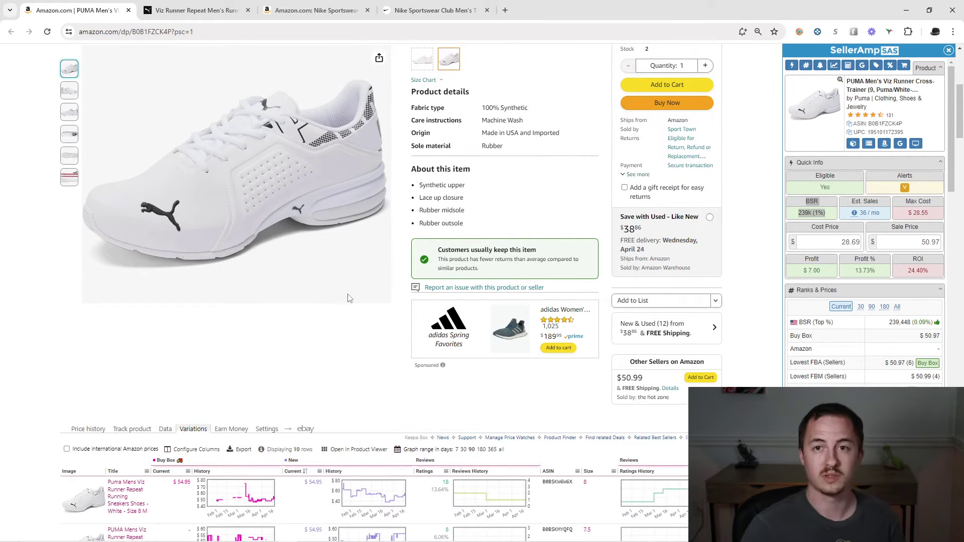
scroll(301, 276, down, 2)
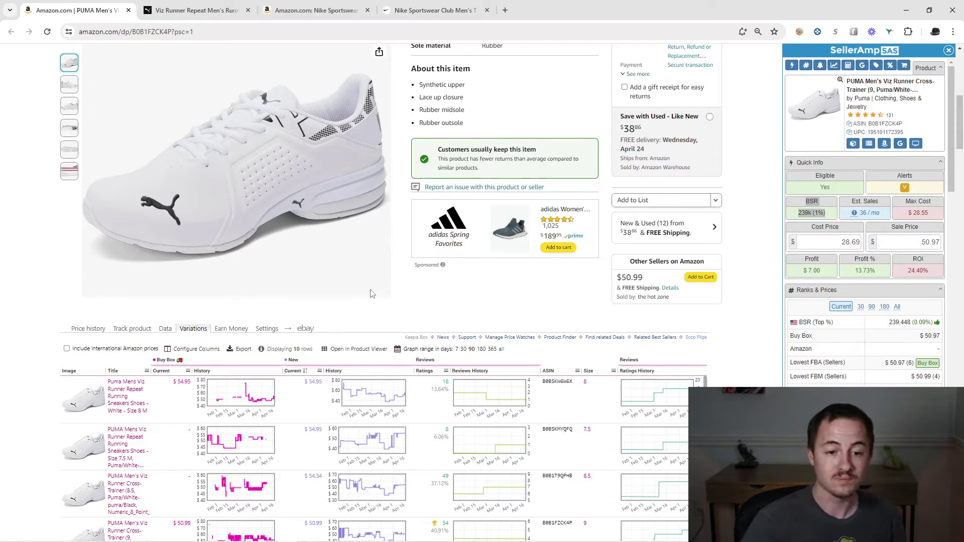
scroll(384, 289, down, 1)
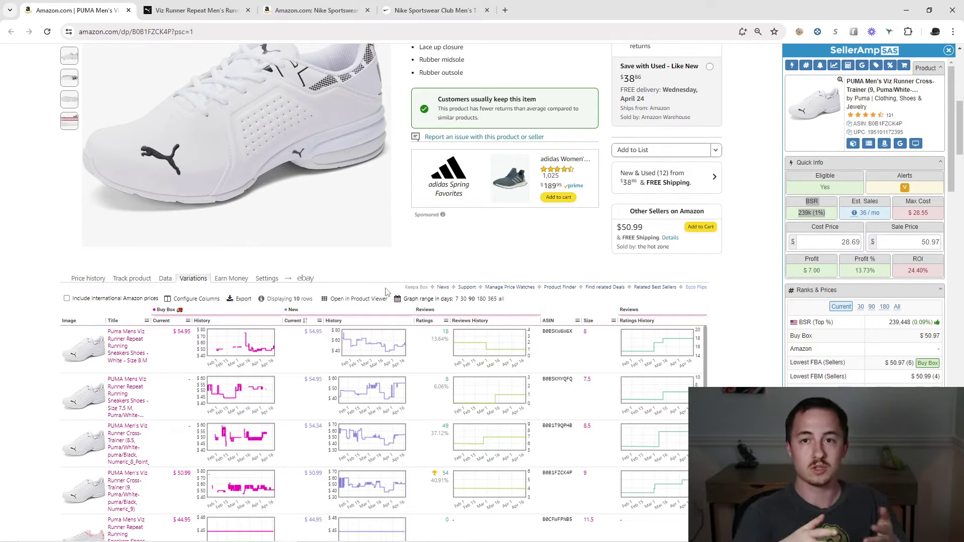
scroll(387, 286, down, 2)
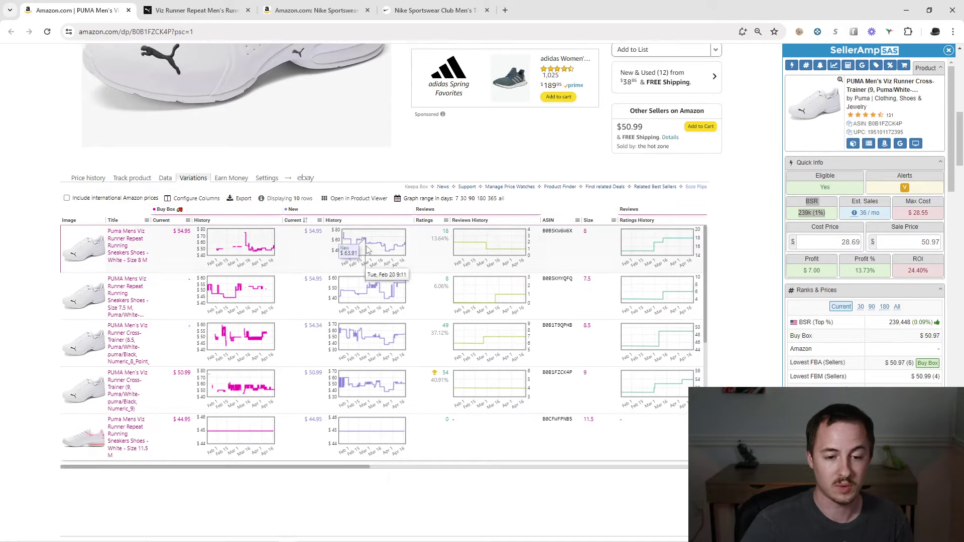
Sort the variations by number of ratings, highest first.
click(426, 220)
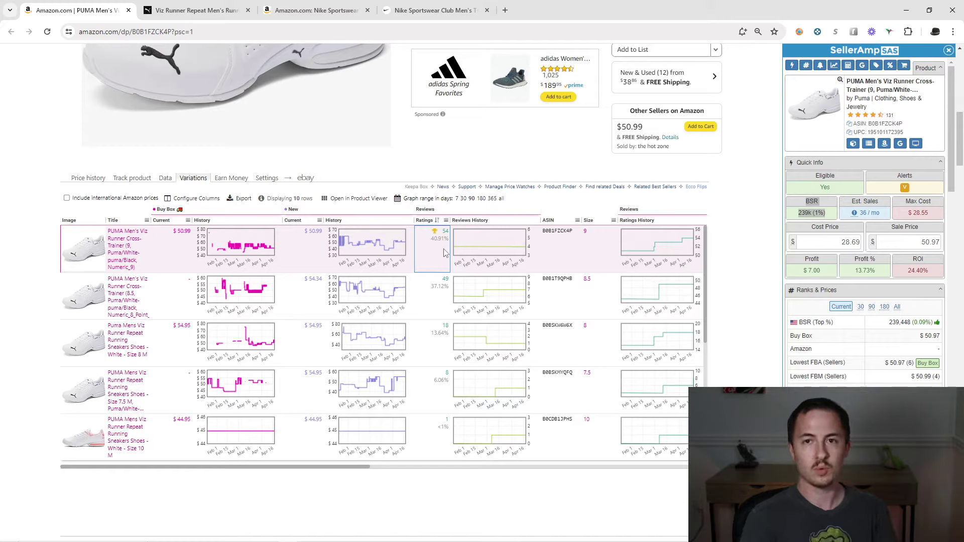
click(435, 222)
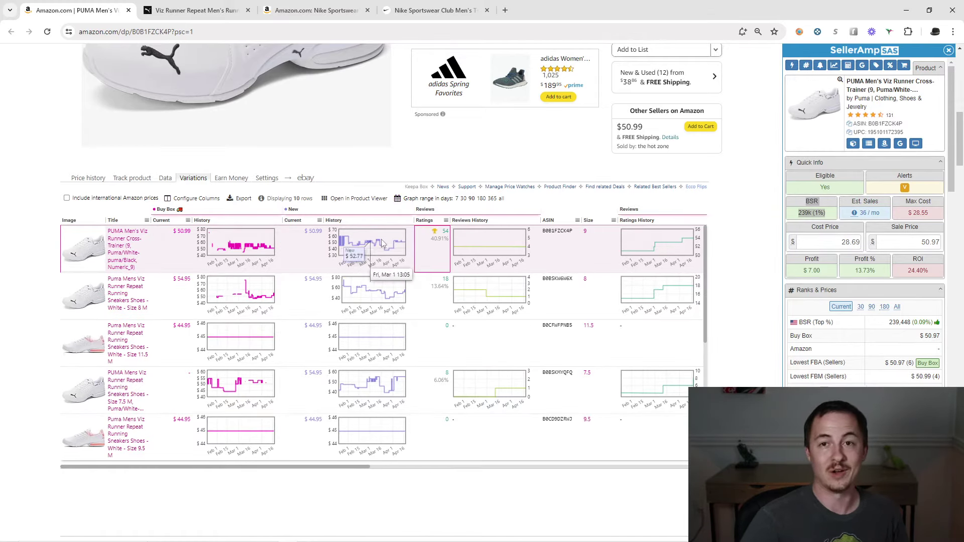
click(439, 224)
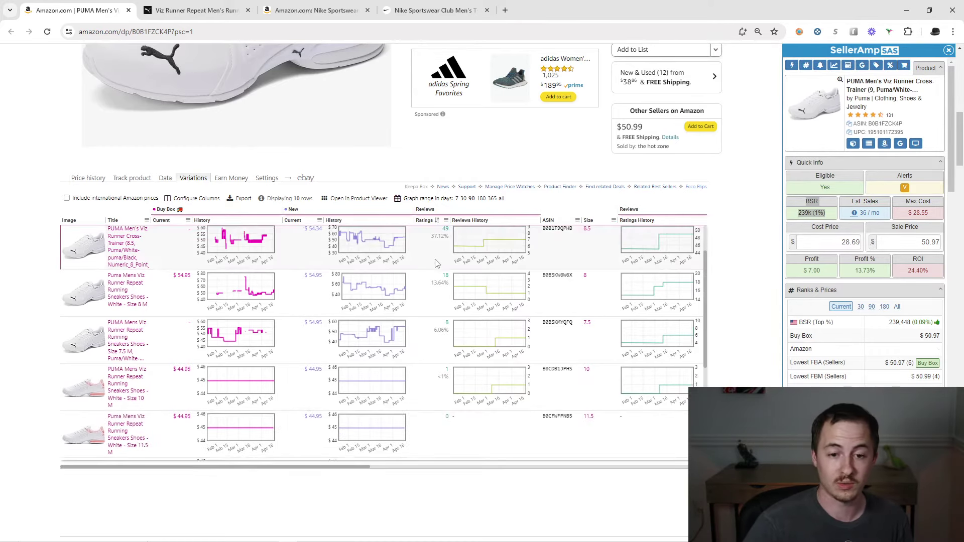
Compare the ratings counts and percentage shares of the size 9, 8.5 and 10 variations.
scroll(411, 287, up, 1)
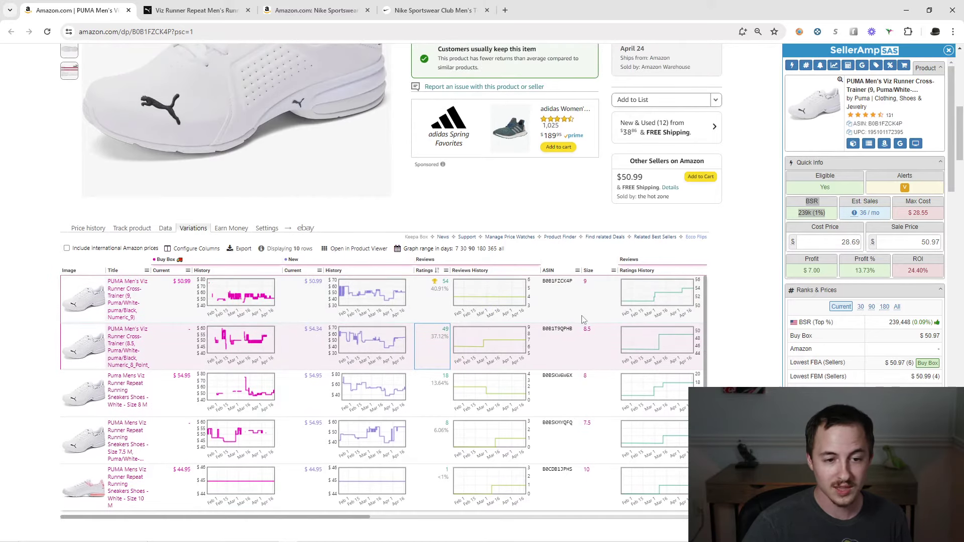
click(594, 304)
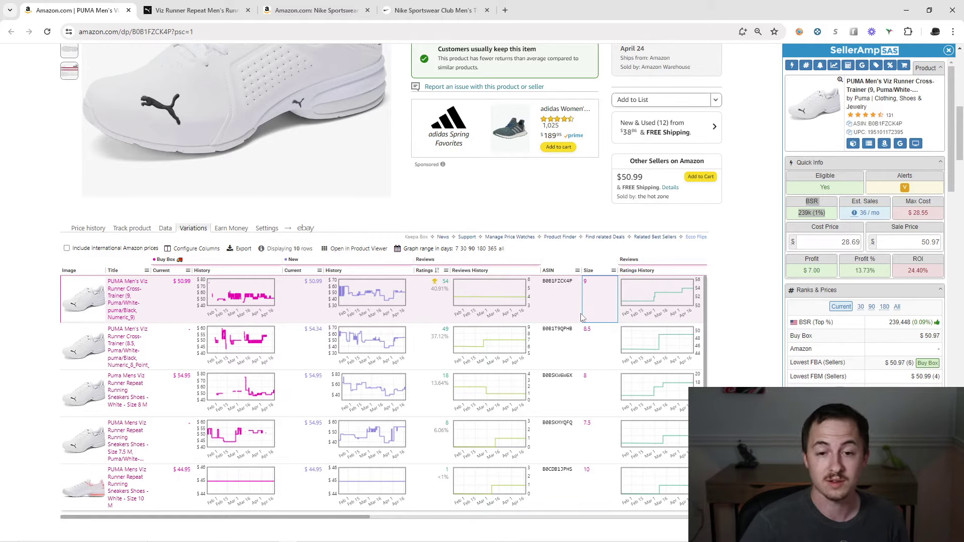
click(589, 345)
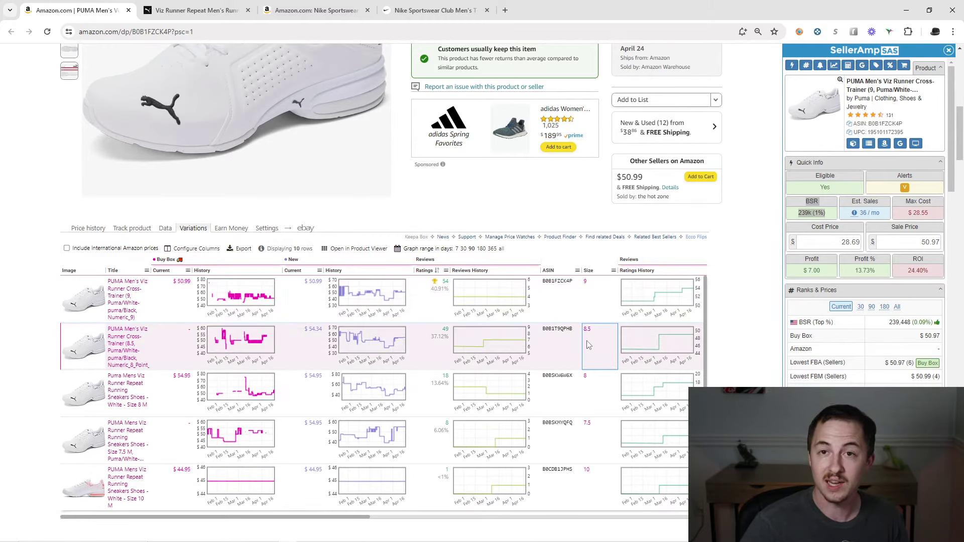
click(448, 346)
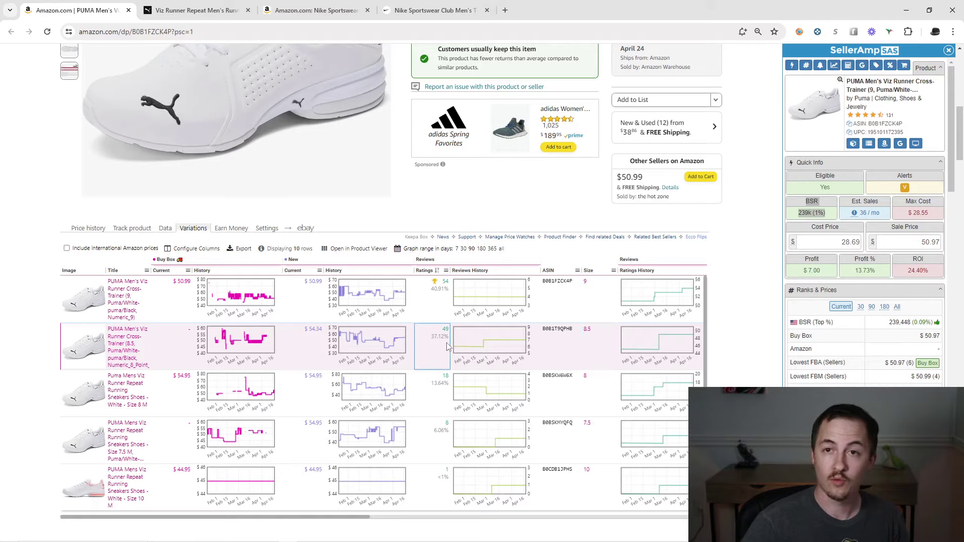
scroll(299, 379, down, 2)
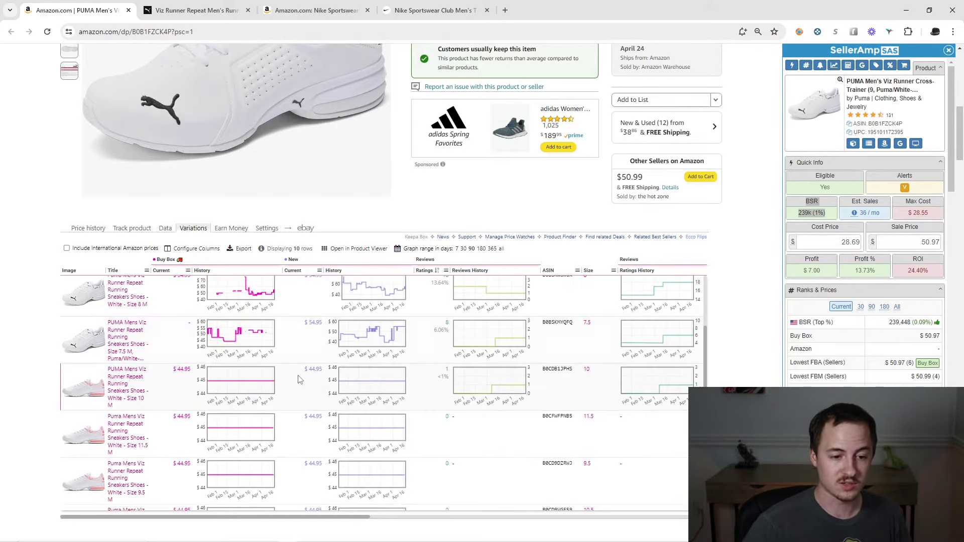
scroll(299, 379, down, 1)
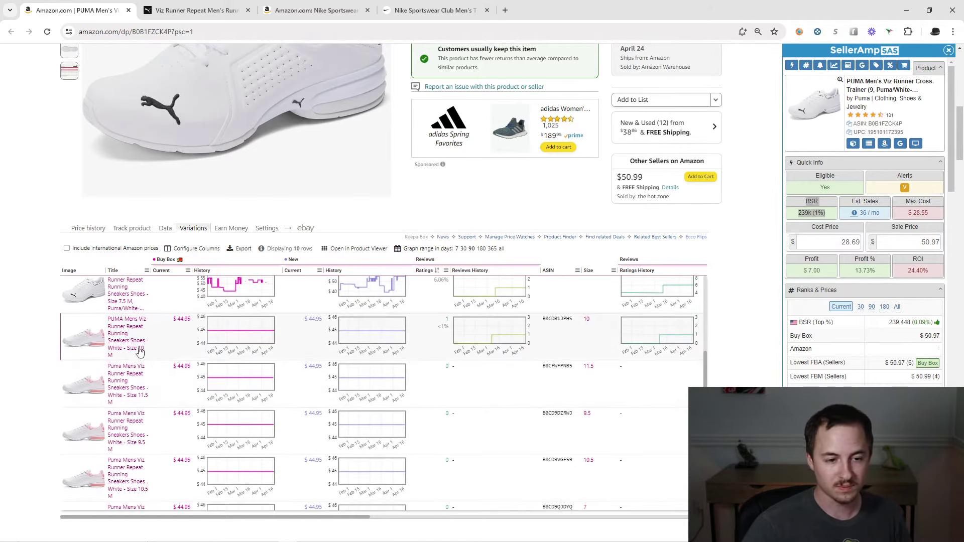
click(459, 346)
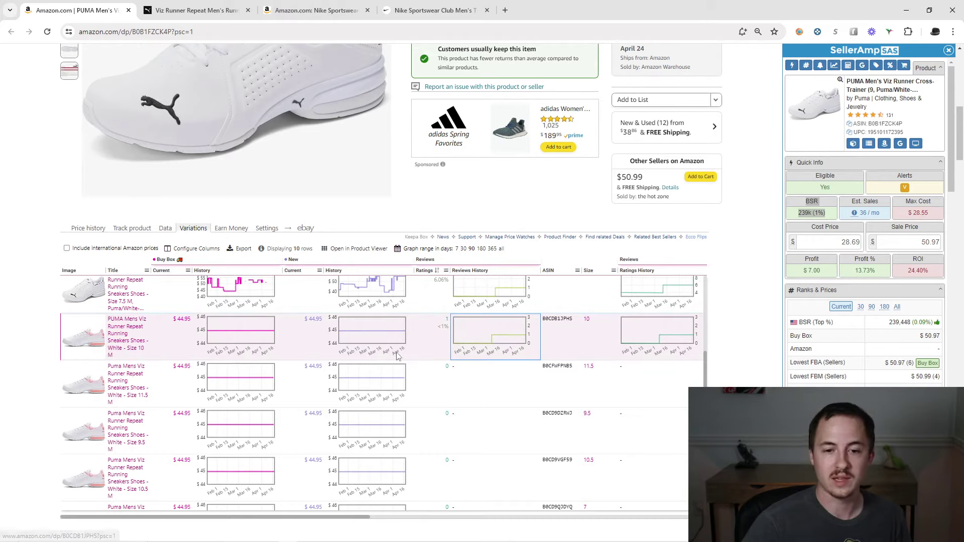
click(445, 344)
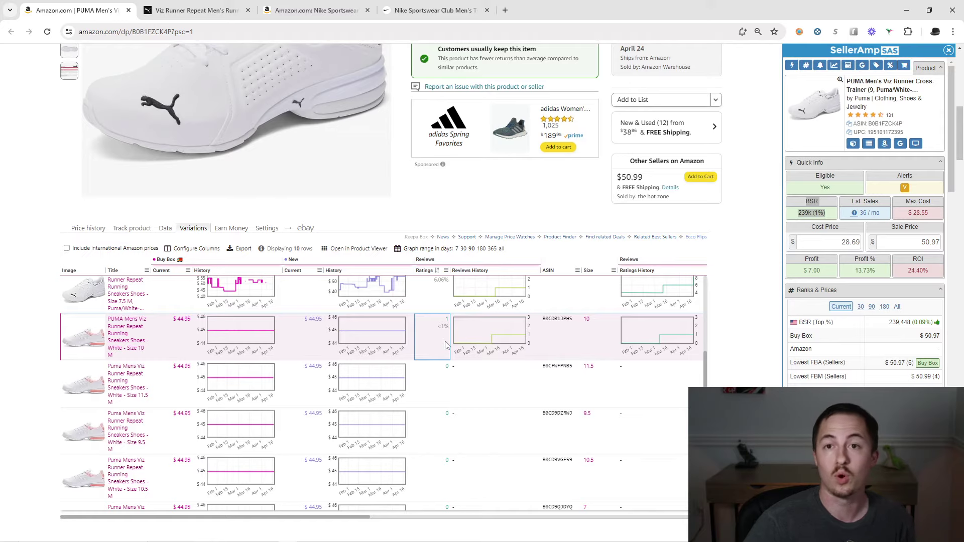
Check the ratings of the remaining sizes against the size 10 and size 8.5 variations.
scroll(439, 337, down, 2)
scroll(442, 377, down, 1)
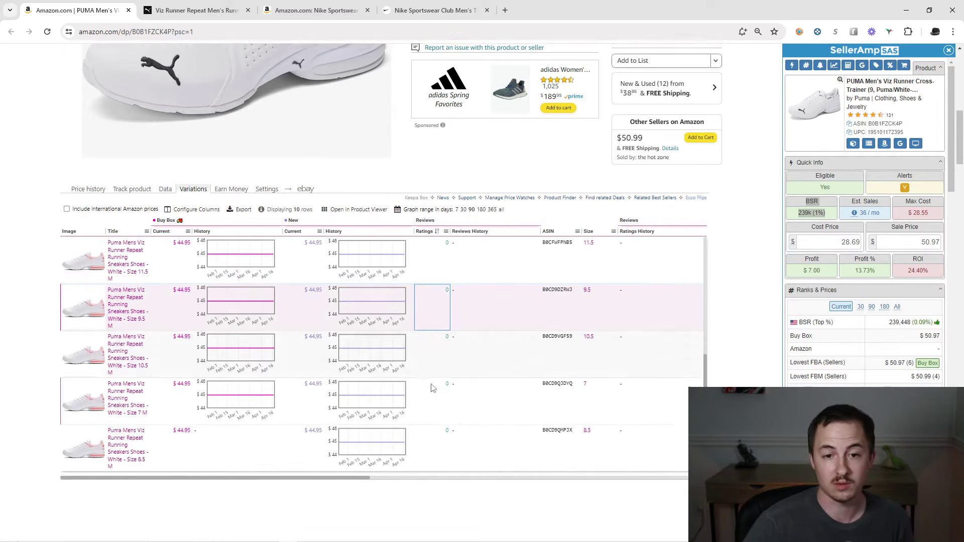
scroll(436, 387, up, 3)
click(431, 370)
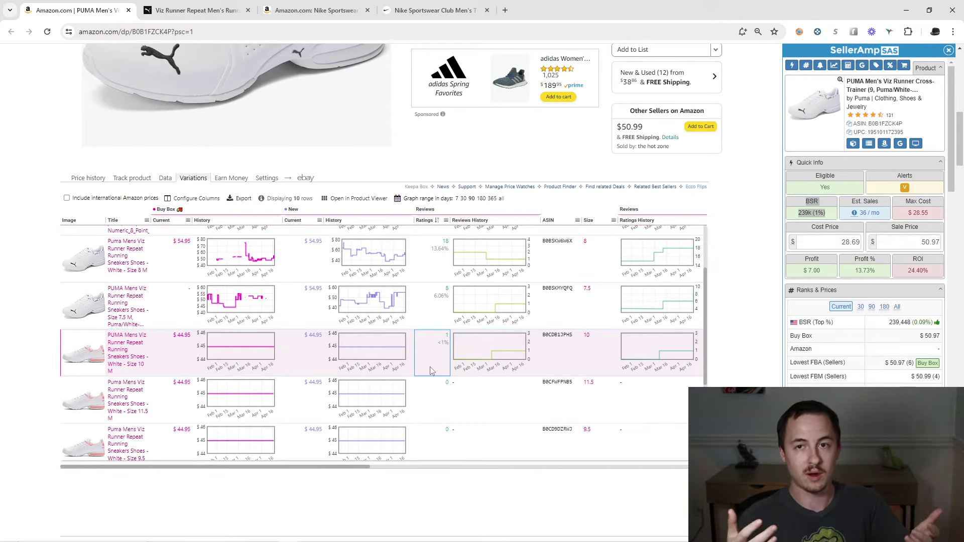
scroll(430, 372, up, 2)
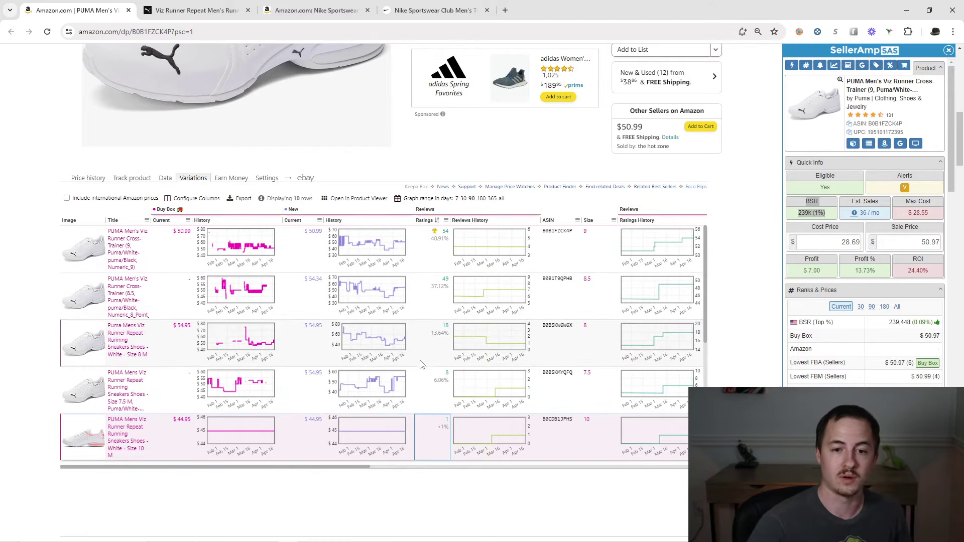
click(448, 297)
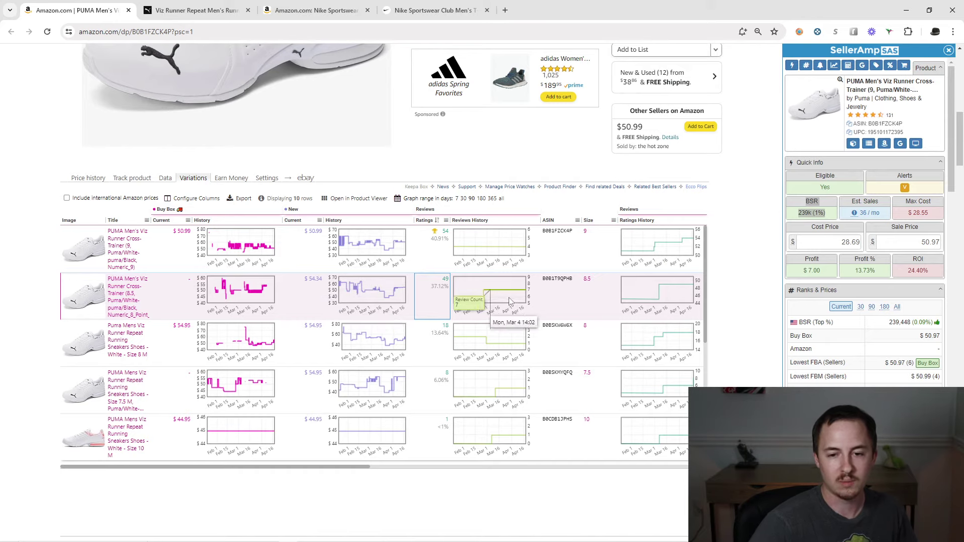
Check the size selector on the product page and redisplay the Keepa offers data.
scroll(453, 281, up, 9)
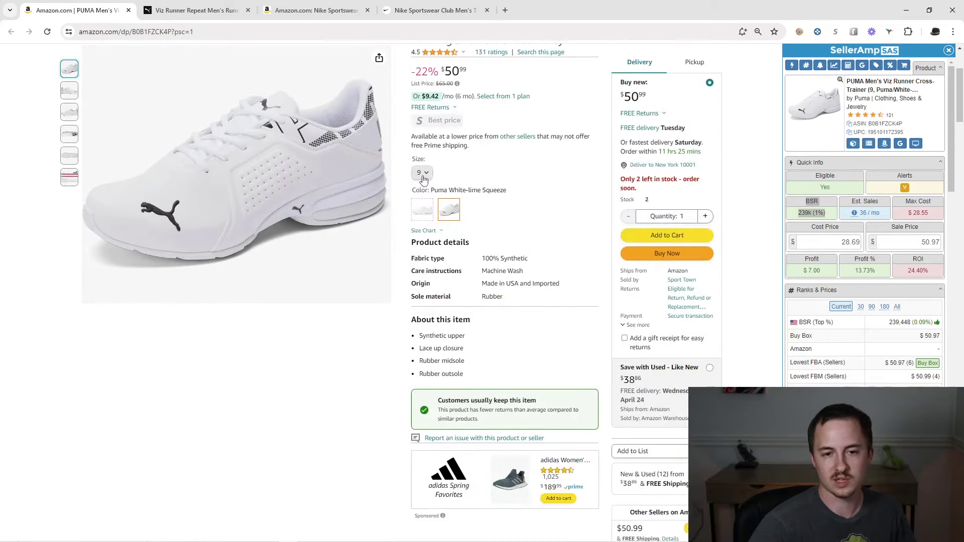
scroll(422, 184, down, 3)
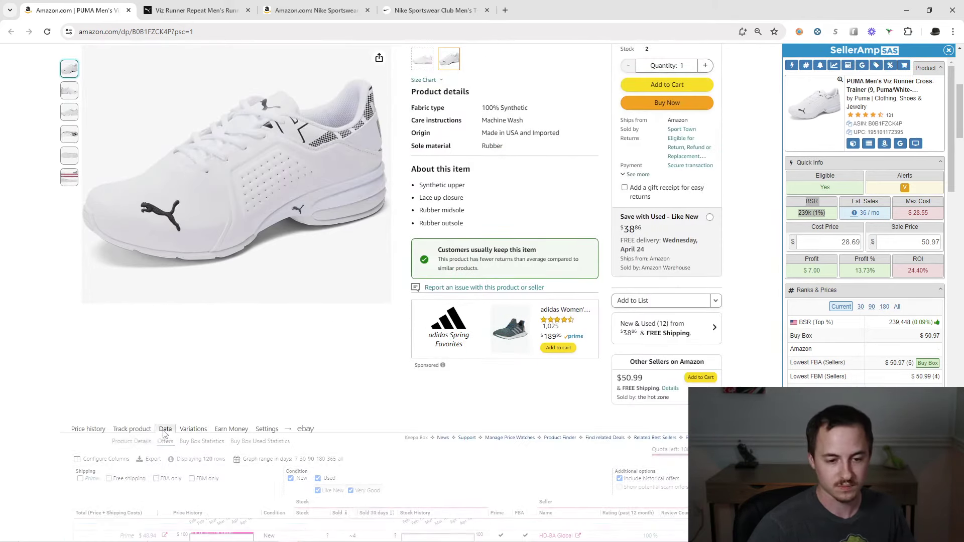
scroll(241, 372, down, 6)
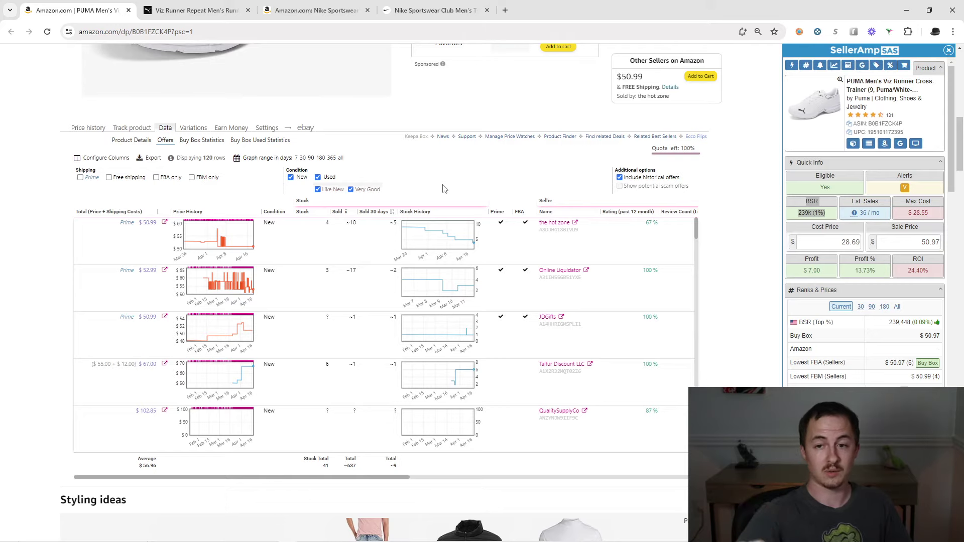
scroll(444, 189, up, 2)
Check the sale price and promo code on PUMA's Viz Runner Repeat page, and return to the Amazon listing's offers data.
click(216, 11)
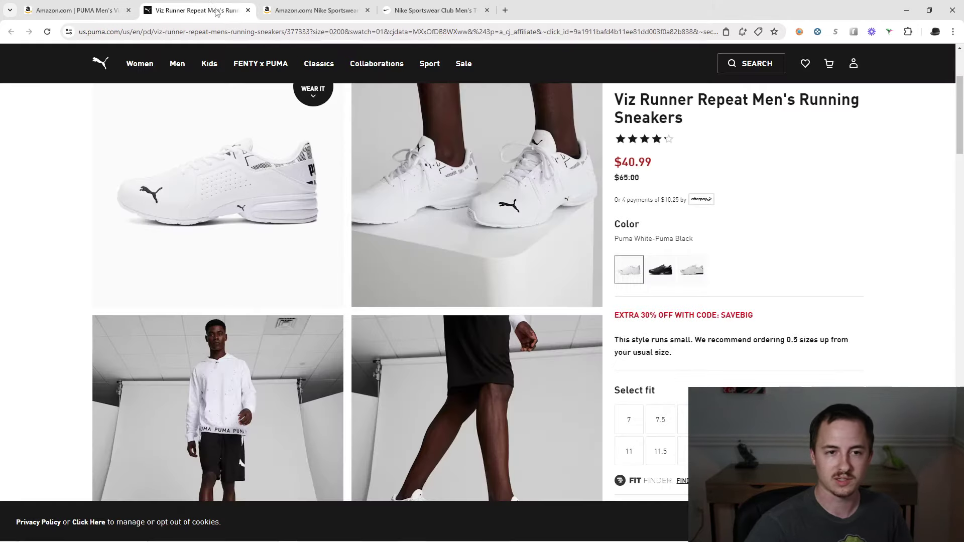
scroll(679, 360, up, 2)
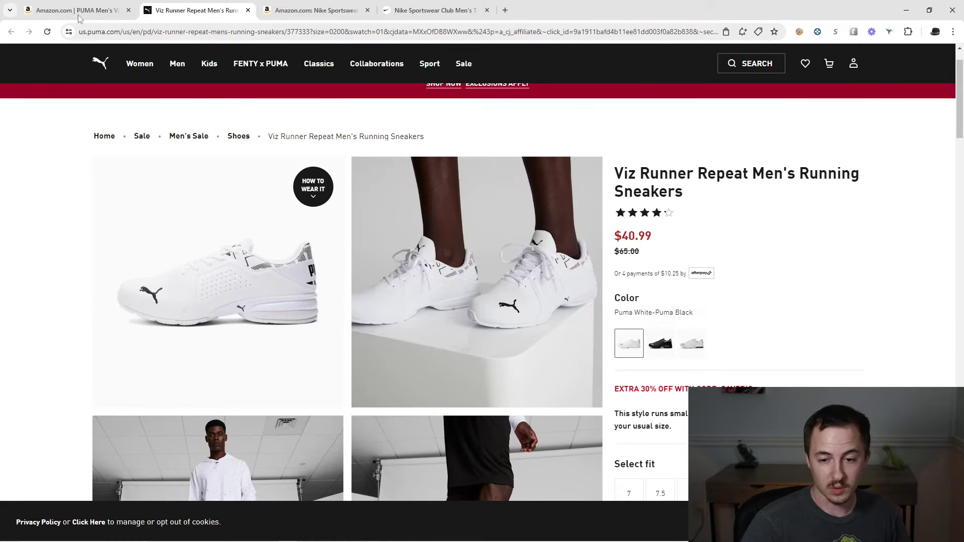
click(108, 11)
scroll(431, 225, down, 3)
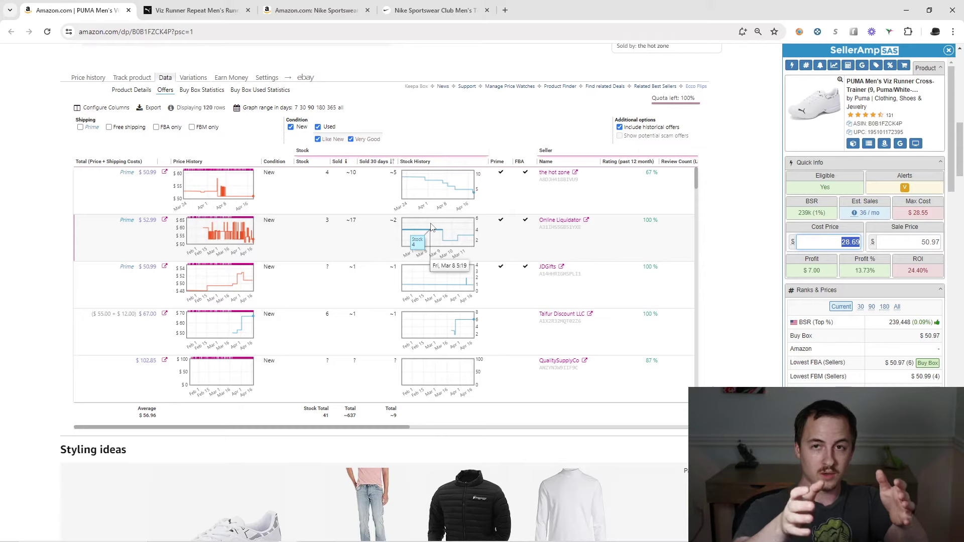
Review the current and historical sellers' stock histories and sold counts in the size 9 Keepa offers data.
scroll(251, 201, up, 3)
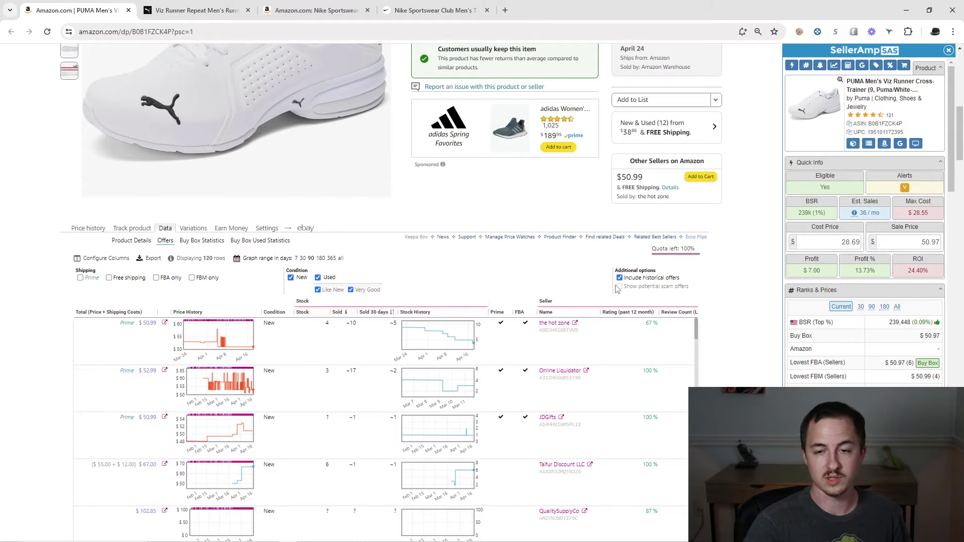
scroll(583, 290, down, 2)
mouse_move(436, 247)
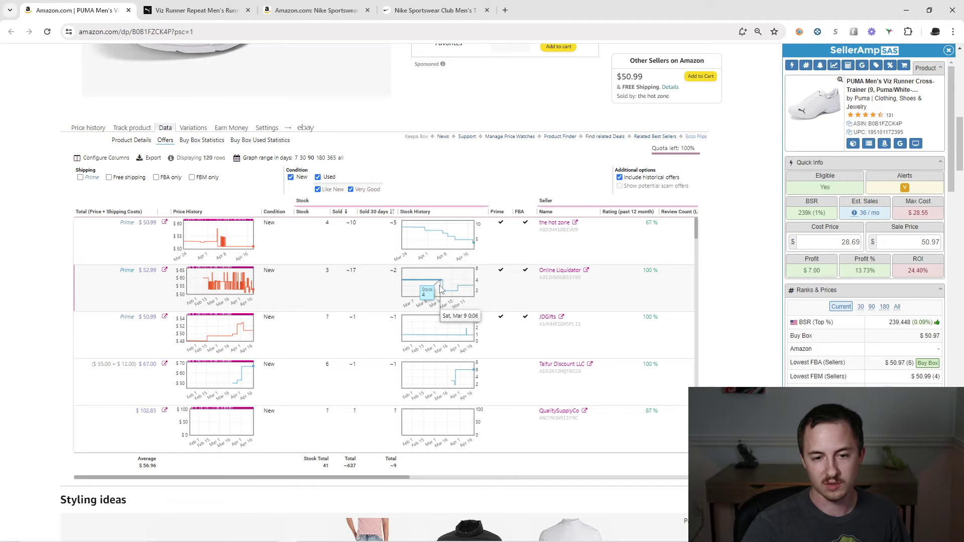
scroll(429, 296, down, 6)
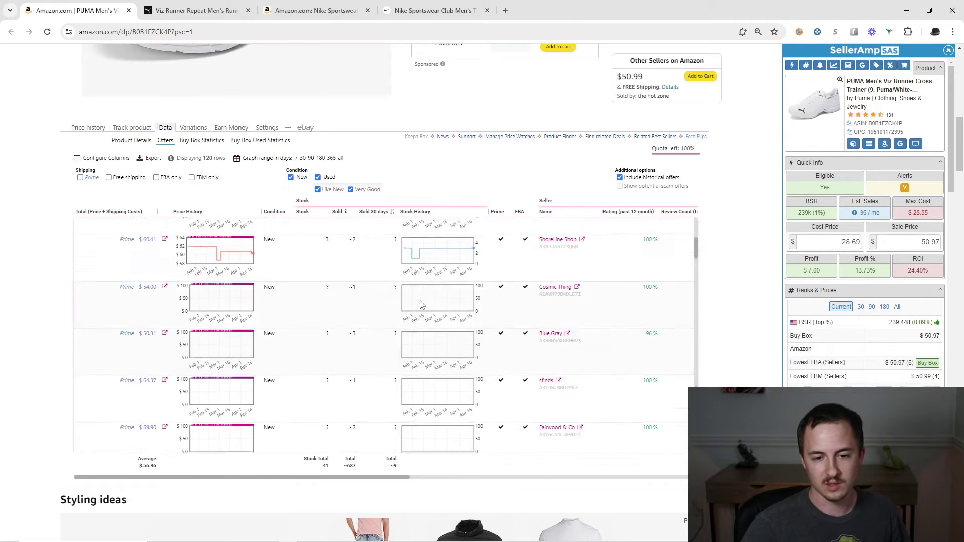
scroll(432, 321, down, 10)
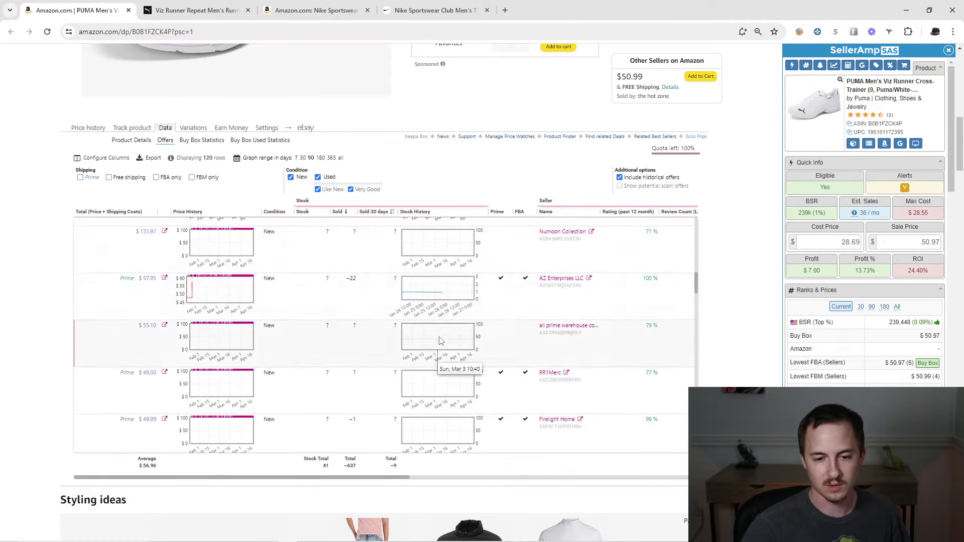
scroll(441, 341, down, 3)
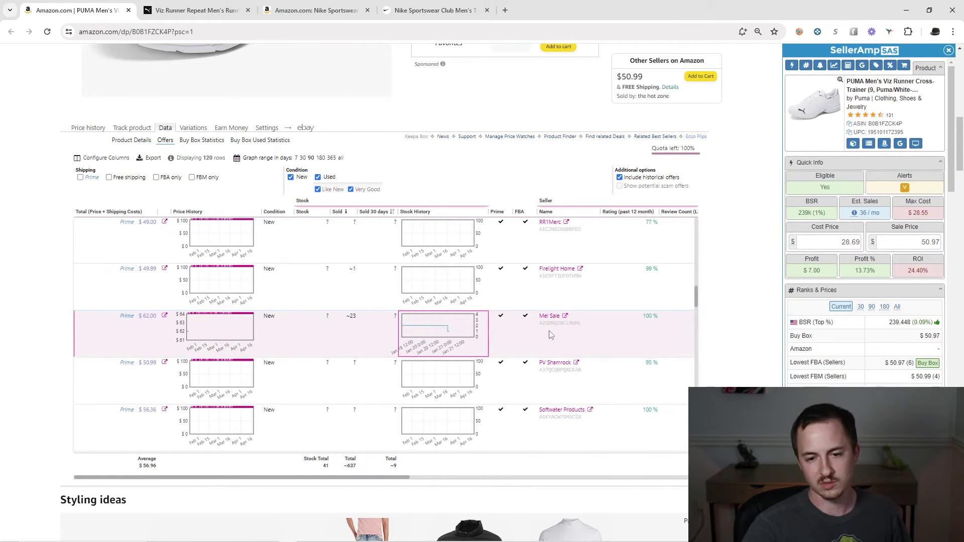
scroll(520, 338, down, 1)
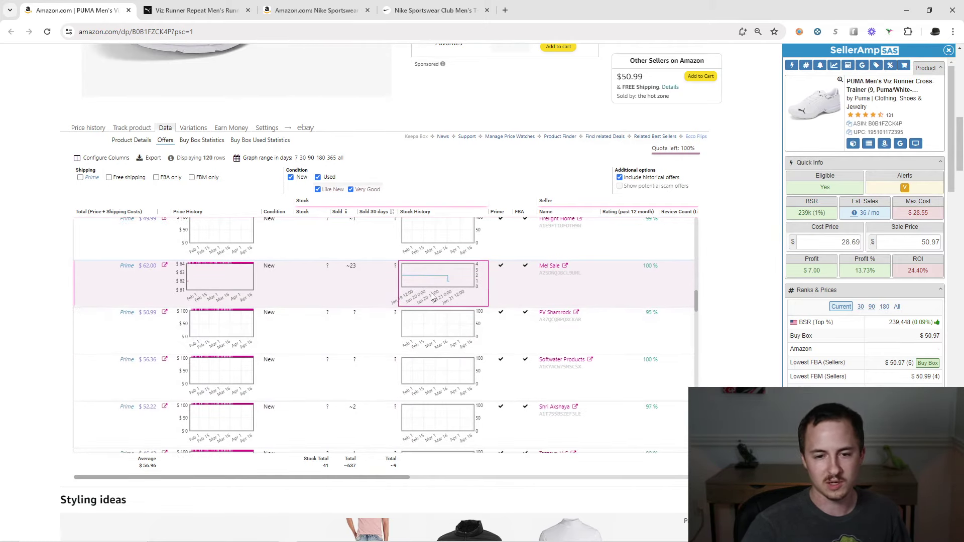
scroll(241, 322, up, 5)
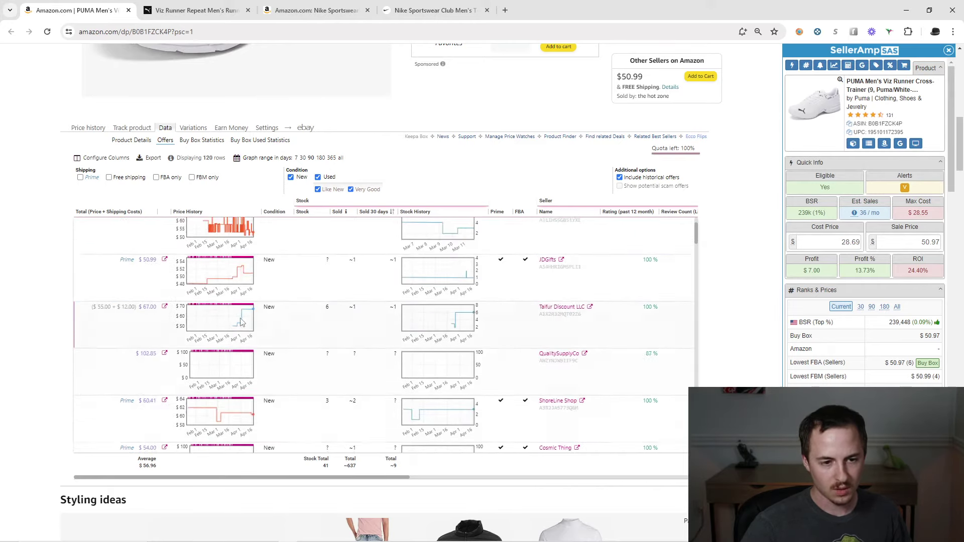
Show the size 9 Keepa price history for all time and zoom in on late February to mid-April 2024.
scroll(240, 322, up, 5)
click(98, 280)
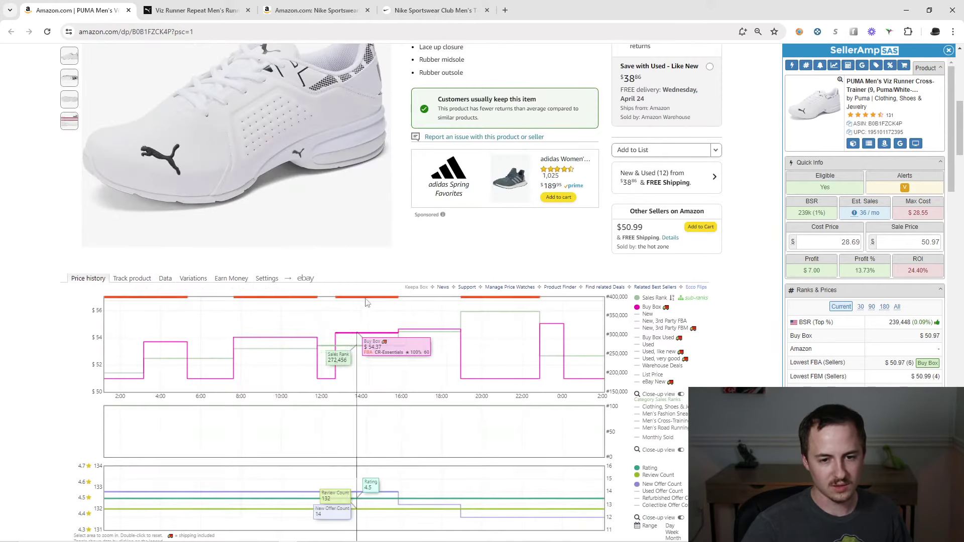
scroll(505, 293, down, 2)
click(671, 457)
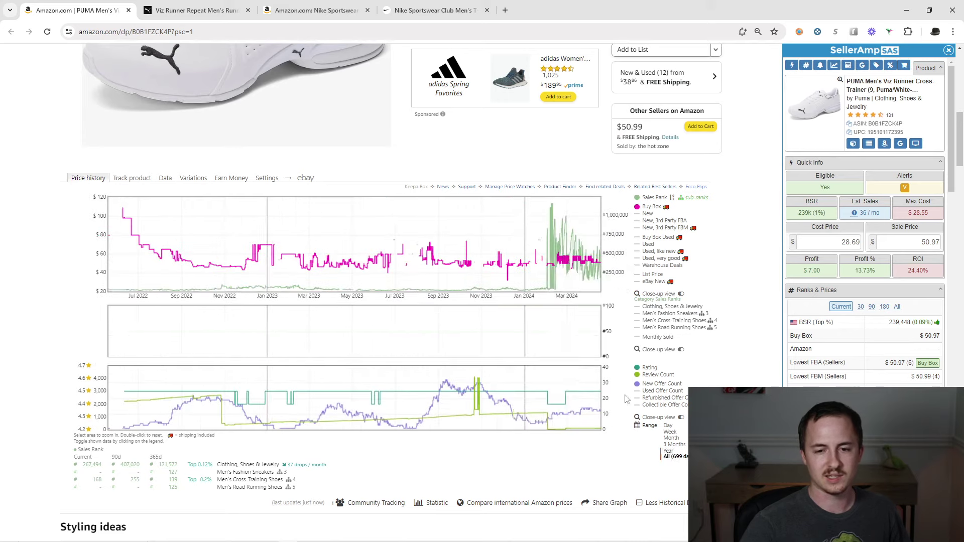
drag(508, 236, 626, 285)
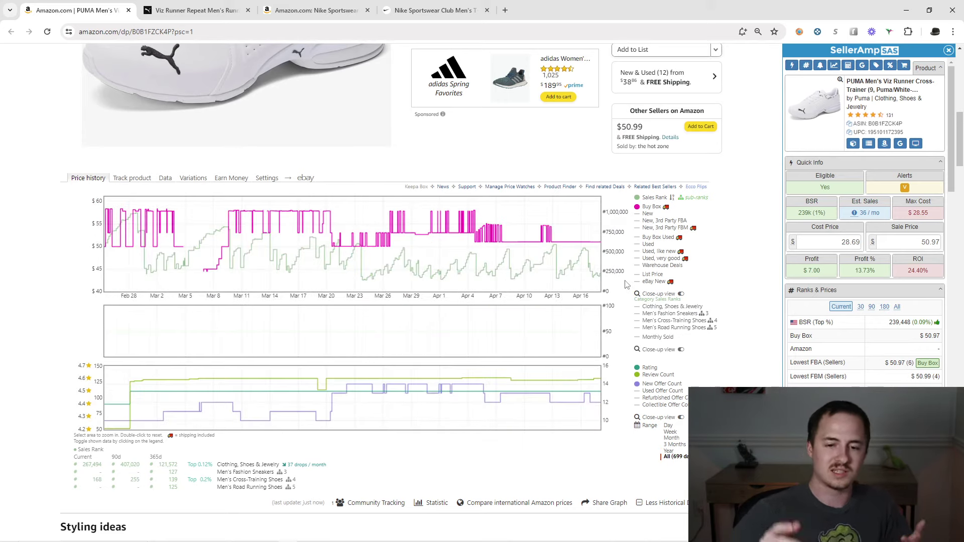
mouse_move(479, 360)
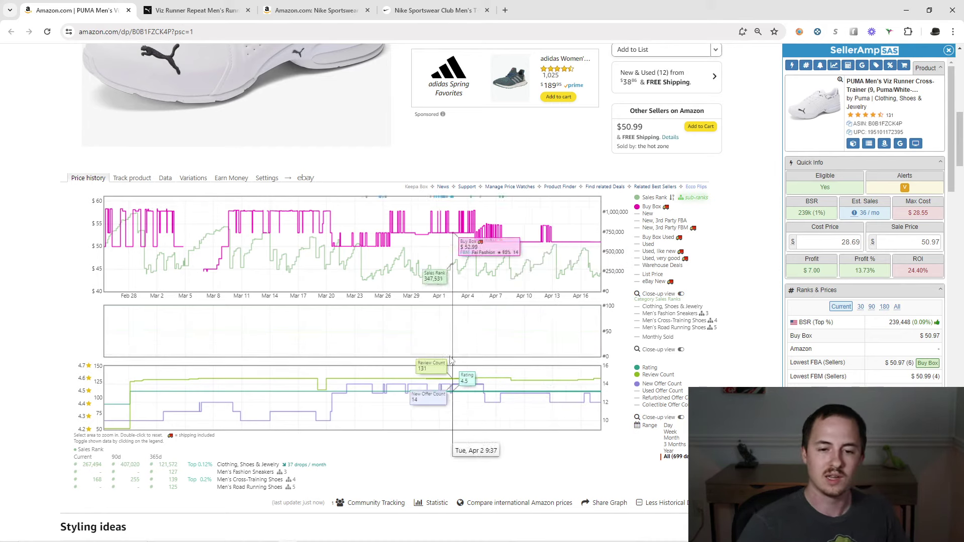
Switch the PUMA Viz Runner listing to size 8.5.
scroll(541, 383, up, 3)
scroll(541, 383, up, 3)
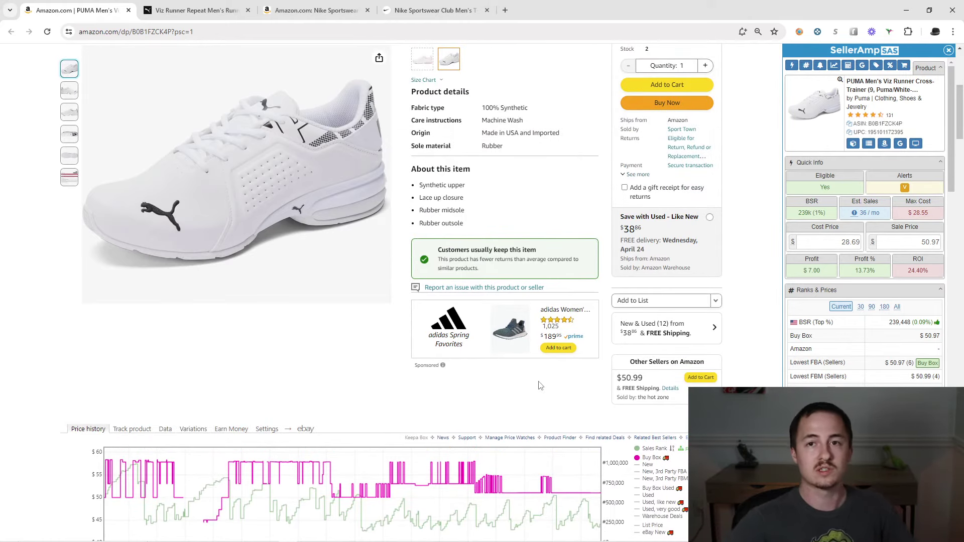
scroll(446, 326, up, 2)
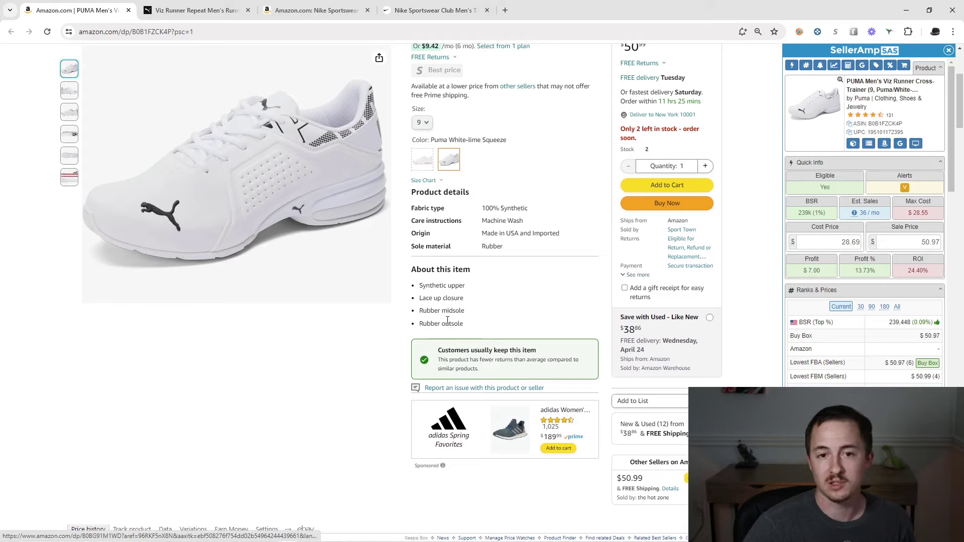
scroll(434, 145, up, 2)
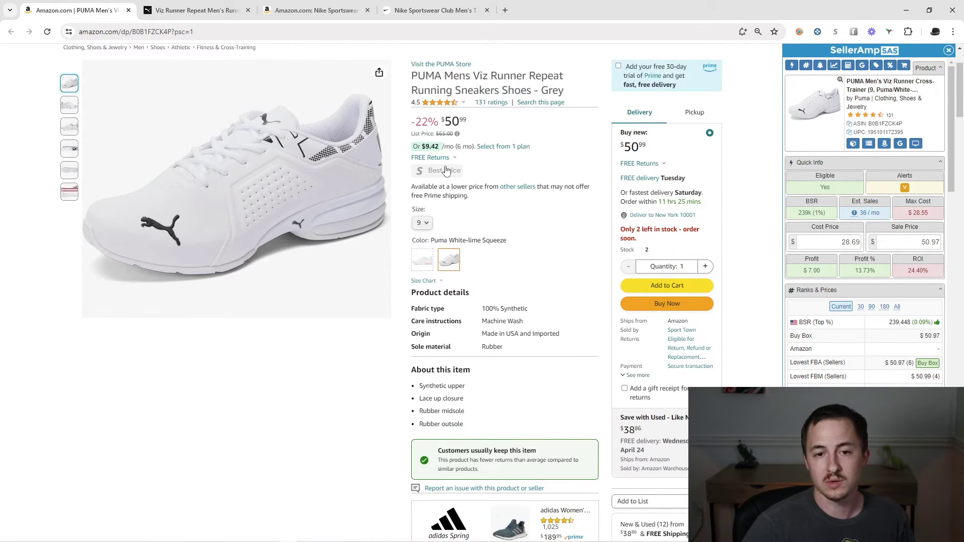
click(419, 223)
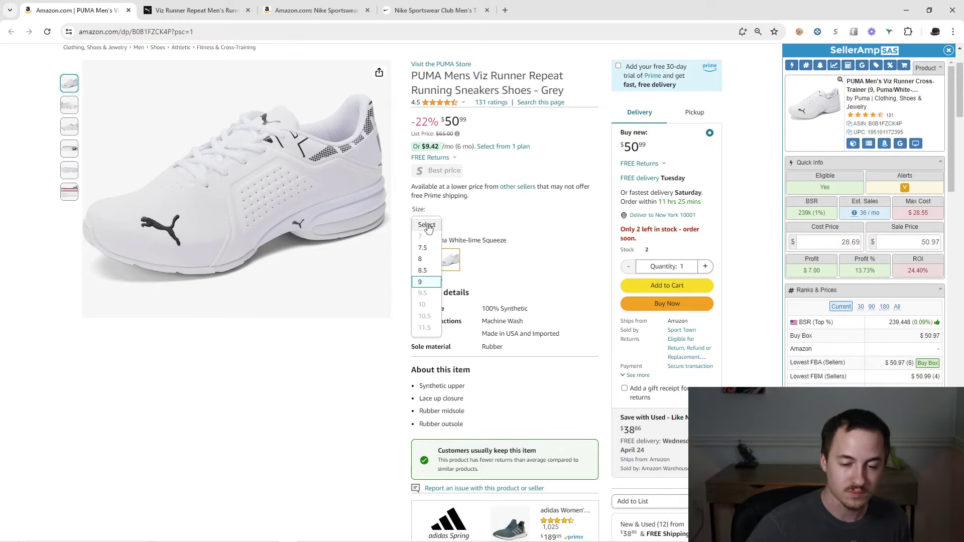
click(431, 276)
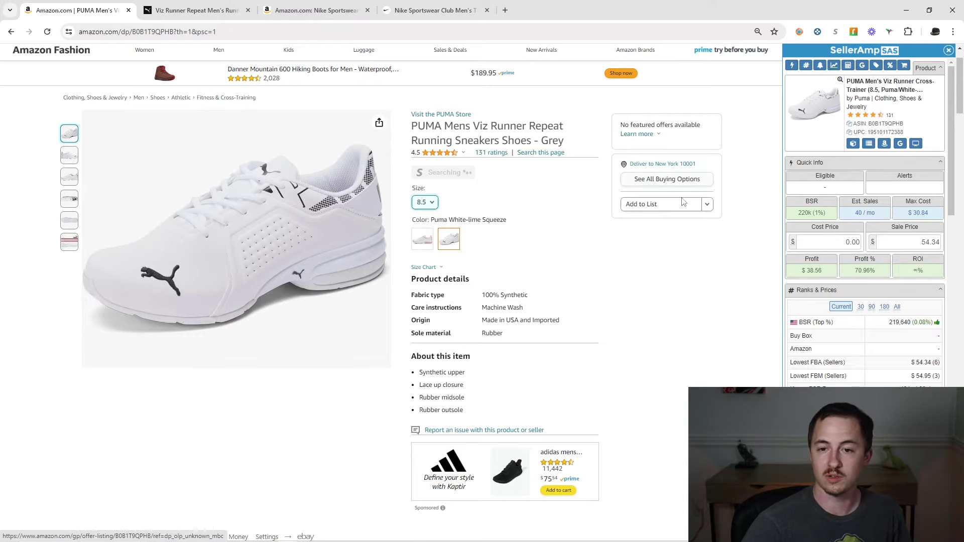
Examine the Buy Box price, sales rank and offer count trends in the size 8.5 Keepa price history.
scroll(523, 201, down, 5)
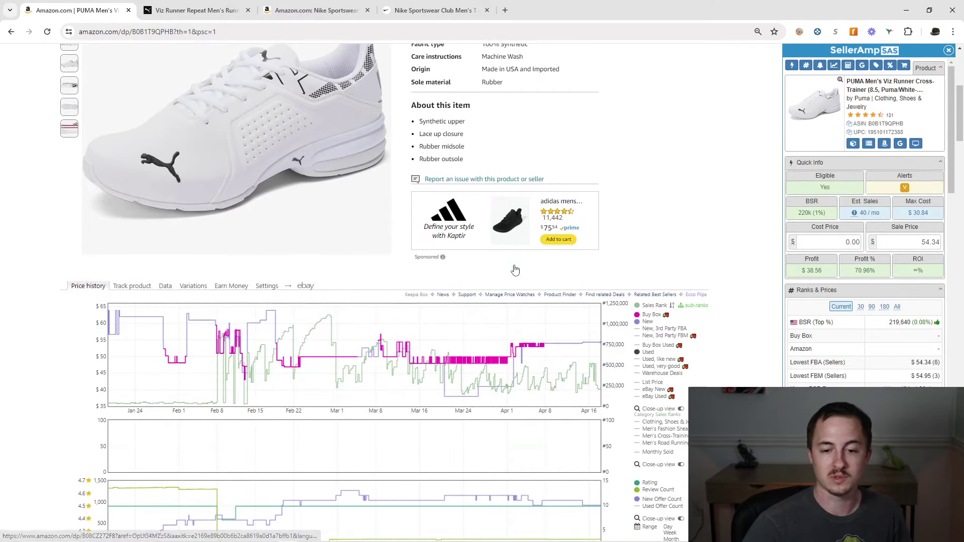
scroll(517, 281, down, 1)
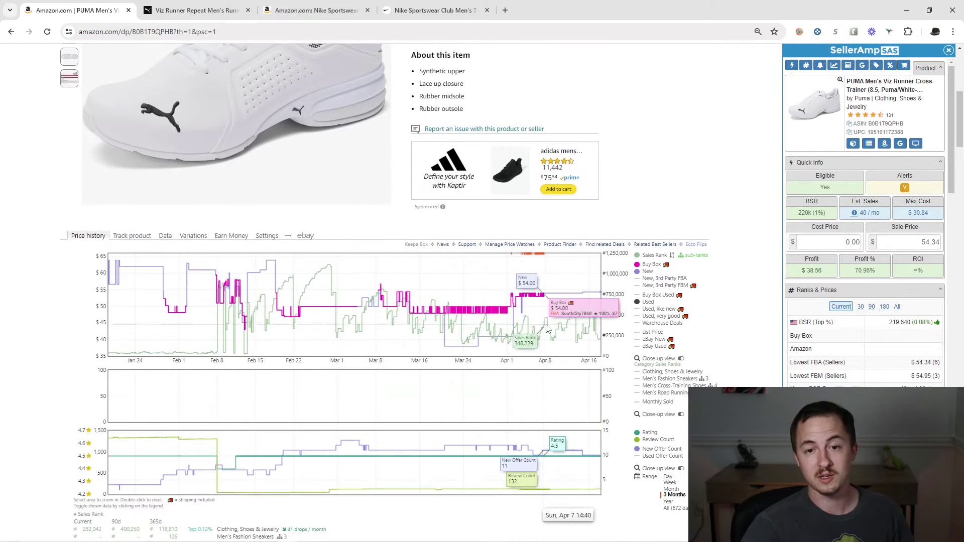
scroll(542, 301, up, 2)
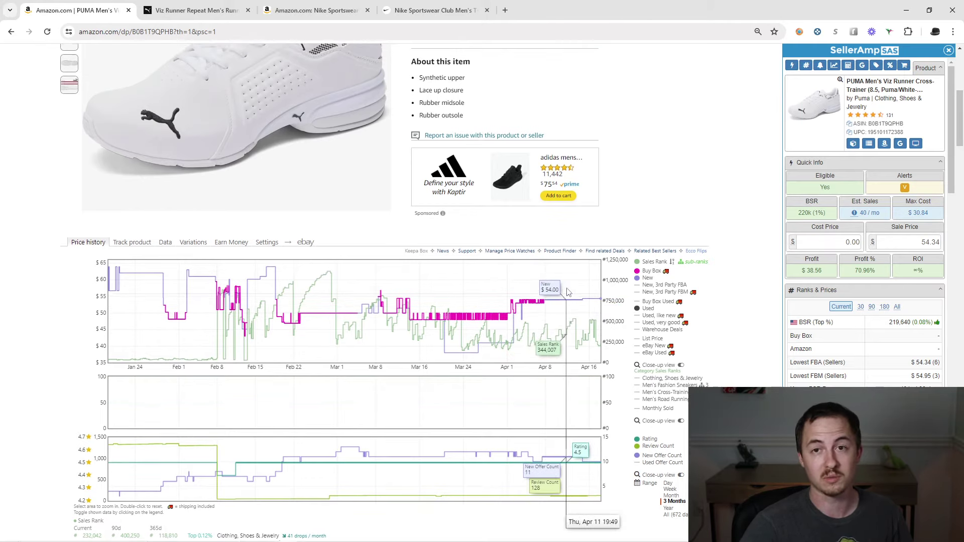
scroll(522, 271, down, 3)
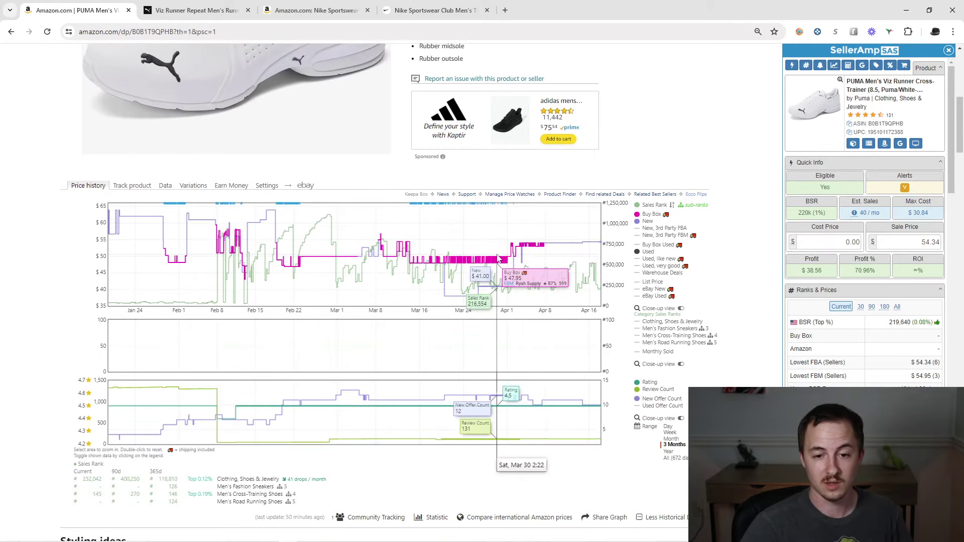
Display the Keepa offers data for size 8.5 and include historical offers.
click(165, 185)
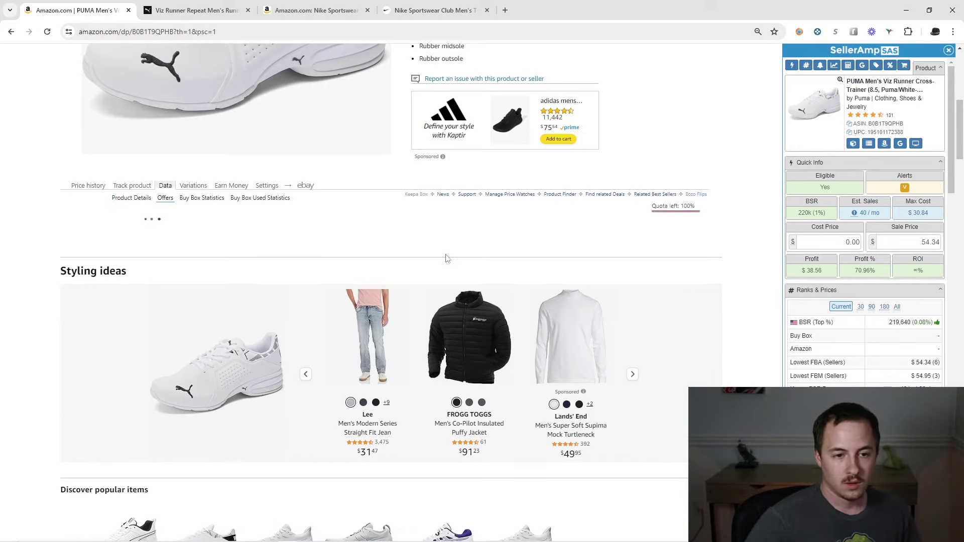
scroll(516, 277, up, 5)
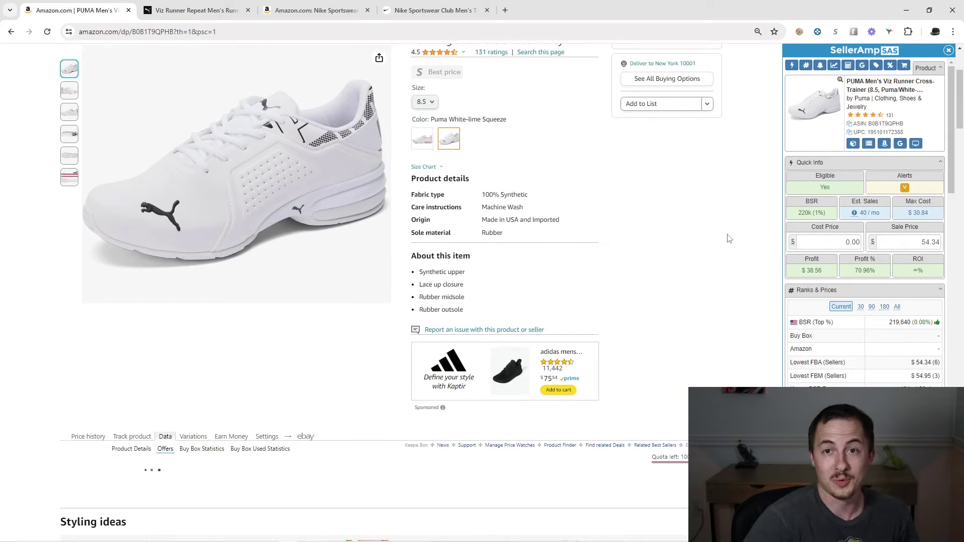
scroll(281, 284, down, 3)
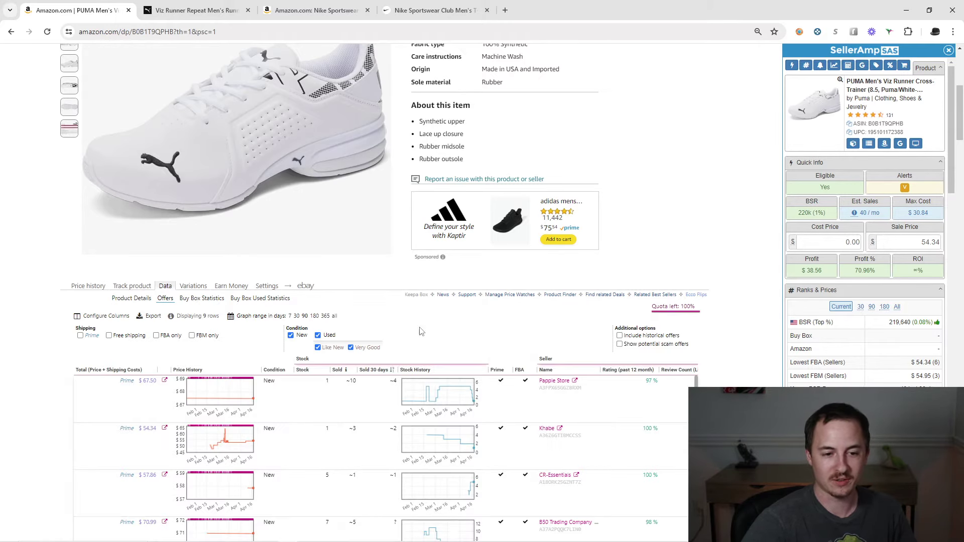
click(620, 335)
Review the current and historical sellers' stock histories and sold counts for size 8.5.
scroll(576, 375, down, 3)
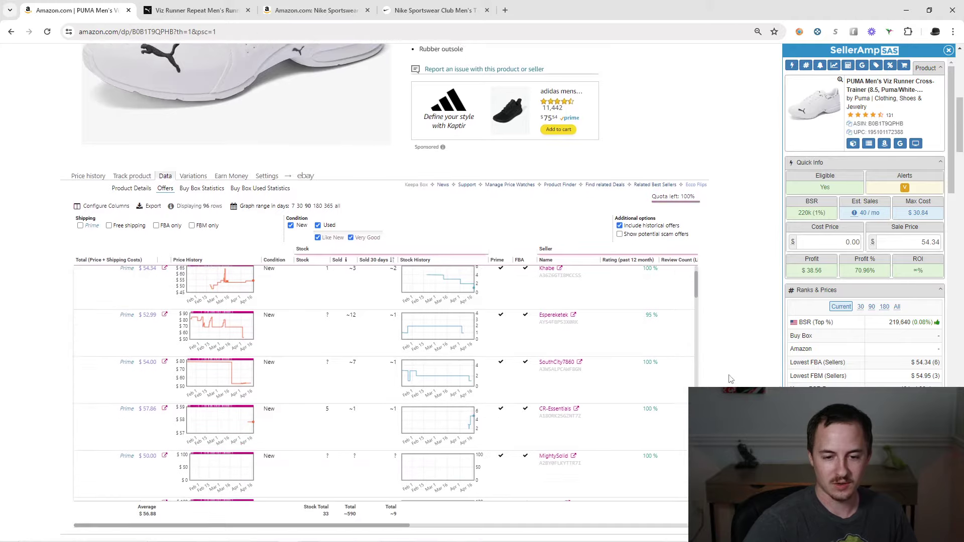
scroll(577, 375, up, 2)
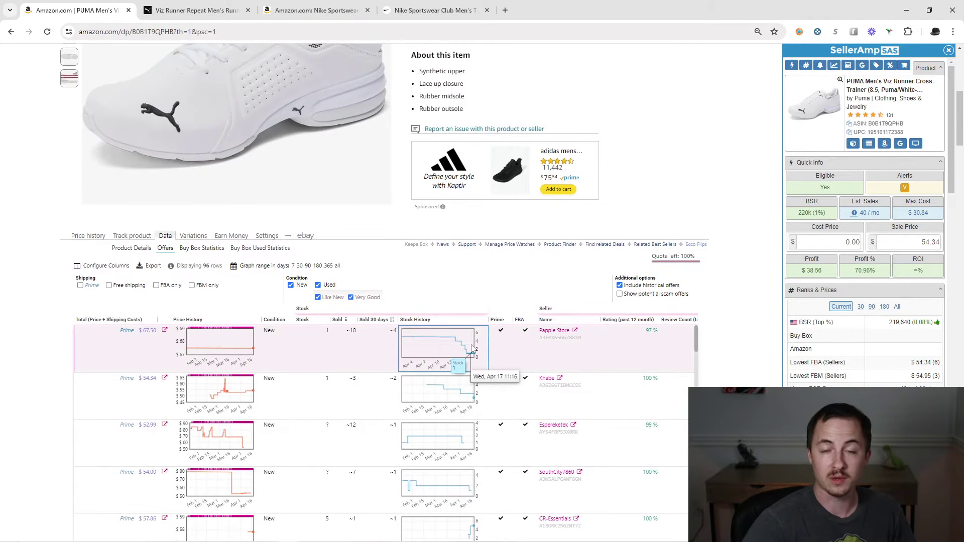
scroll(470, 346, down, 1)
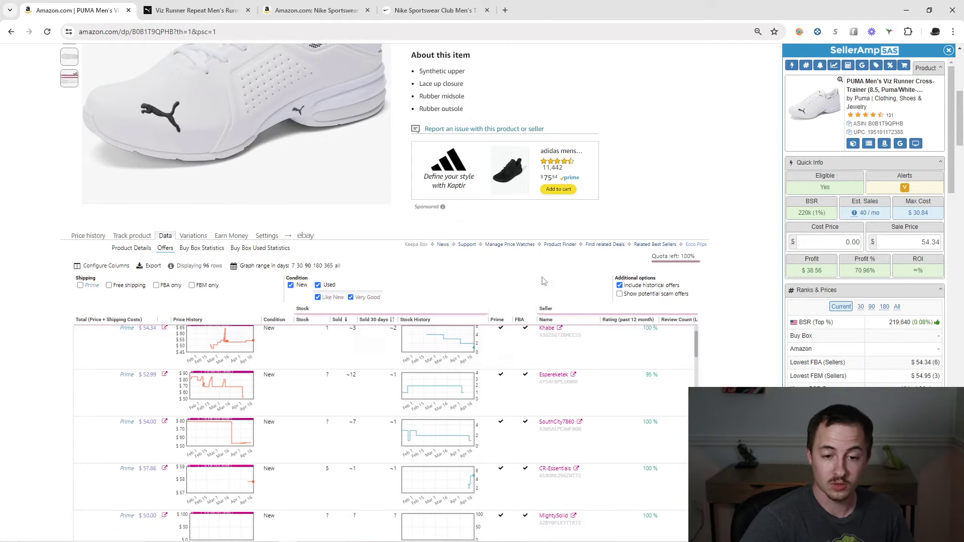
scroll(438, 290, down, 1)
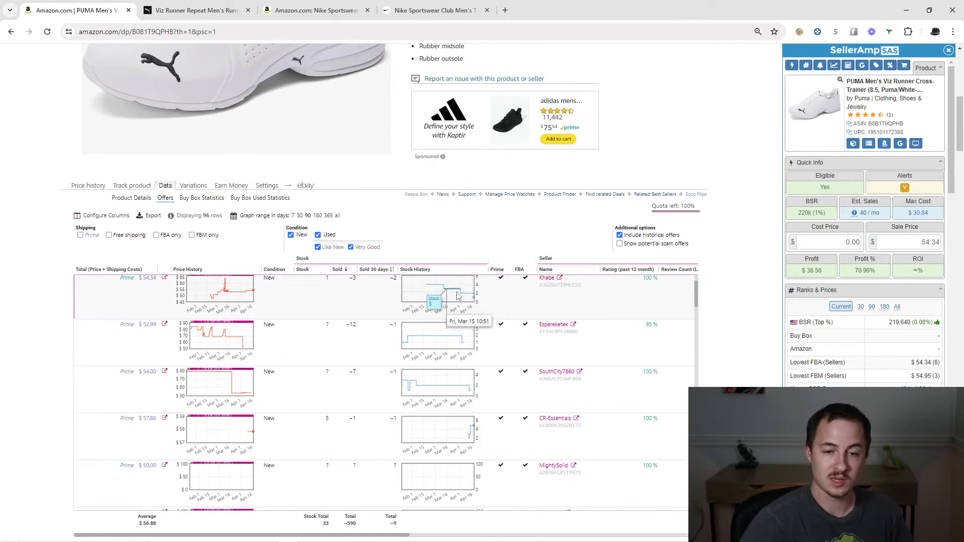
scroll(450, 334, down, 2)
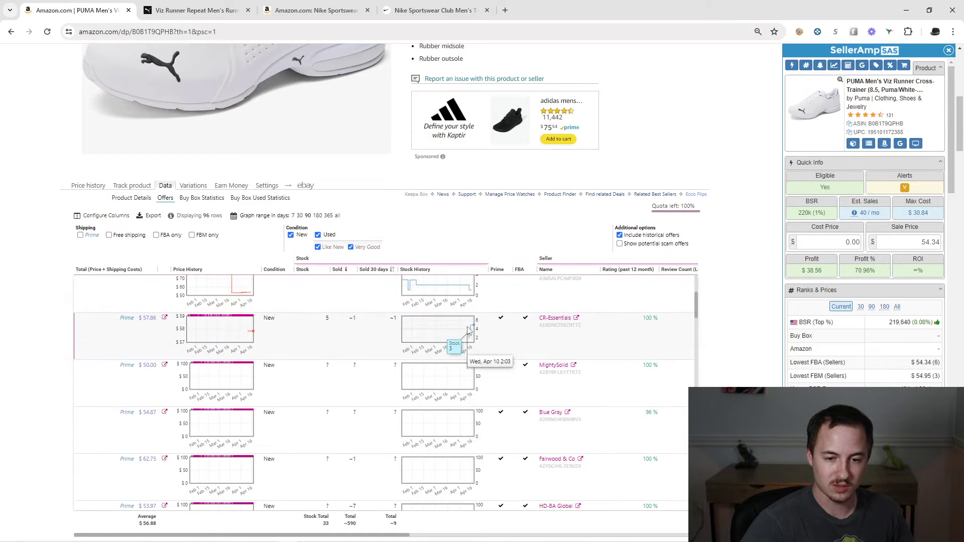
scroll(470, 314, down, 1)
scroll(184, 324, up, 2)
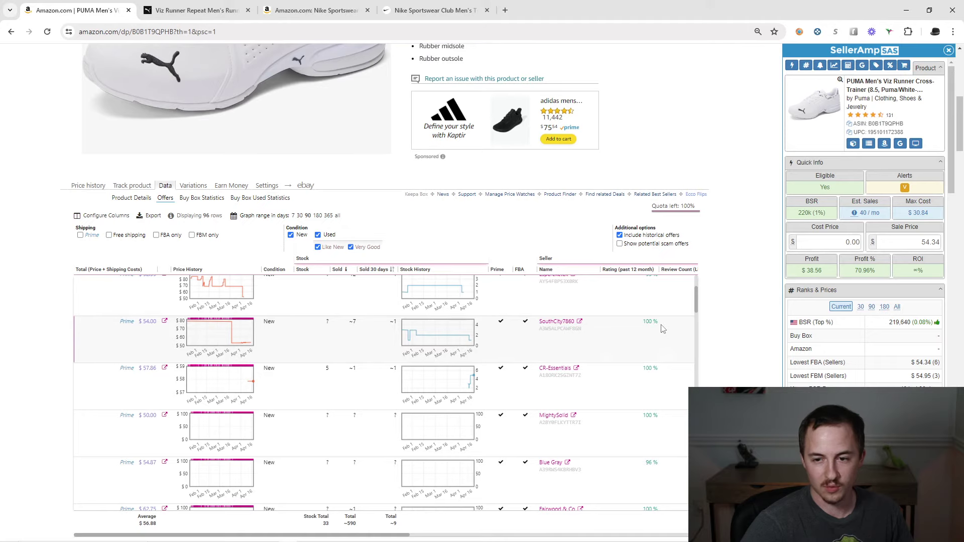
scroll(466, 291, down, 8)
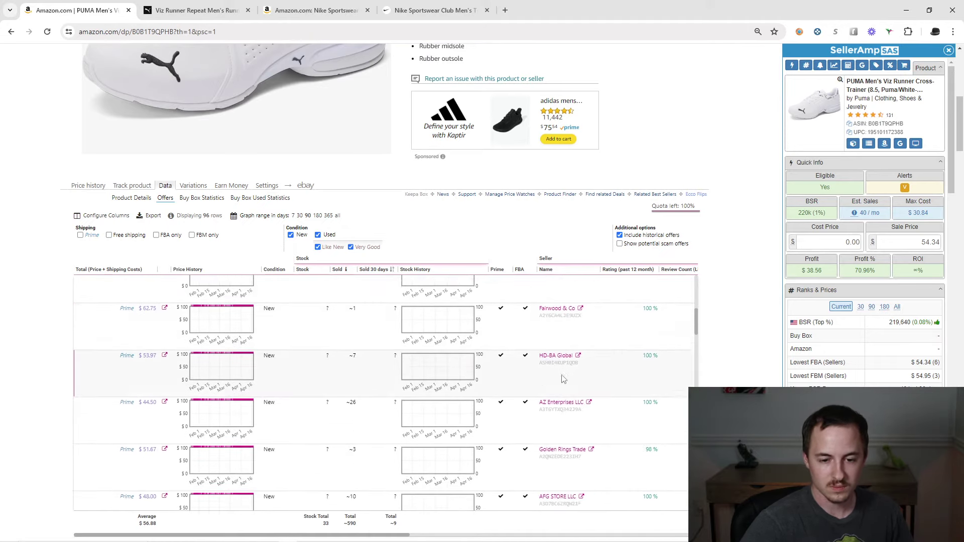
scroll(716, 381, down, 1)
scroll(716, 381, down, 2)
Compare the offer prices of the first two sellers in the size 8.5 offers list.
scroll(506, 346, up, 5)
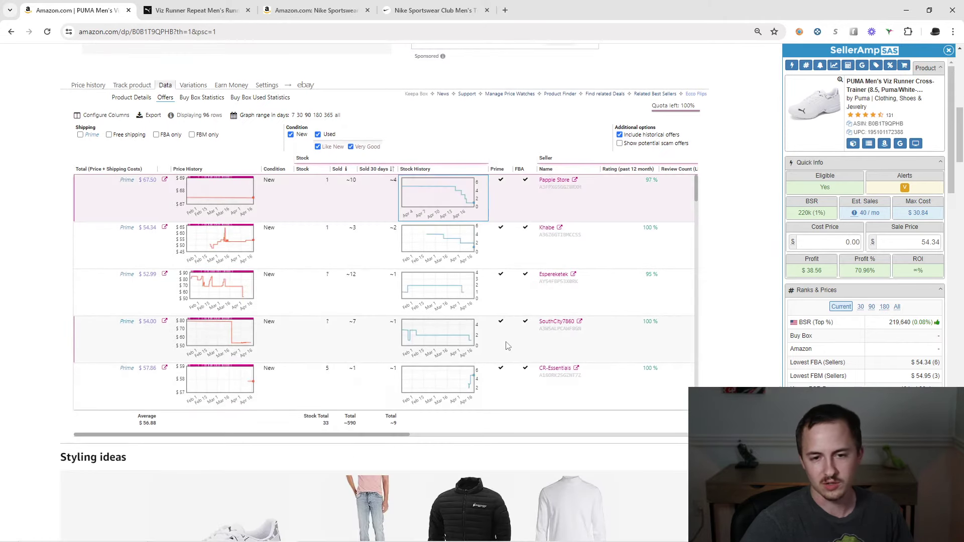
scroll(461, 216, up, 3)
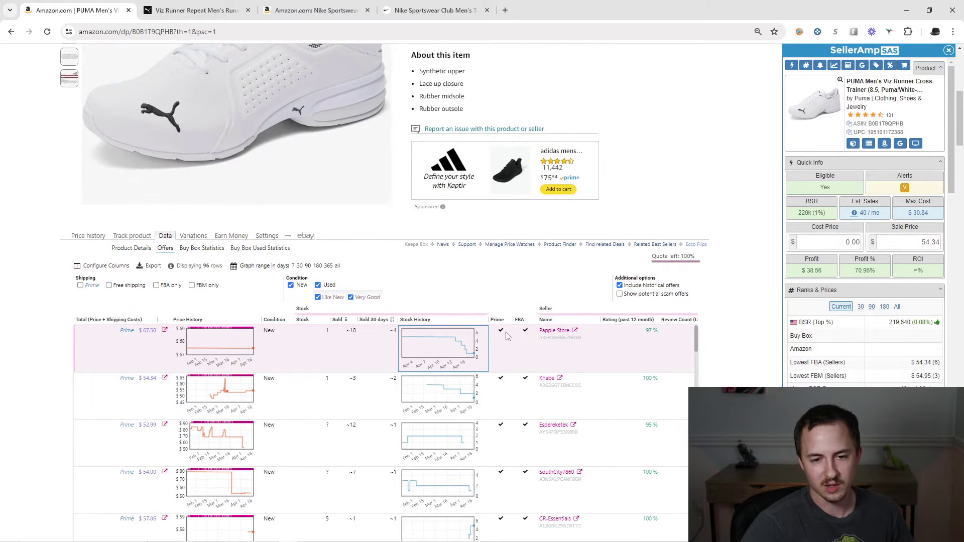
click(145, 339)
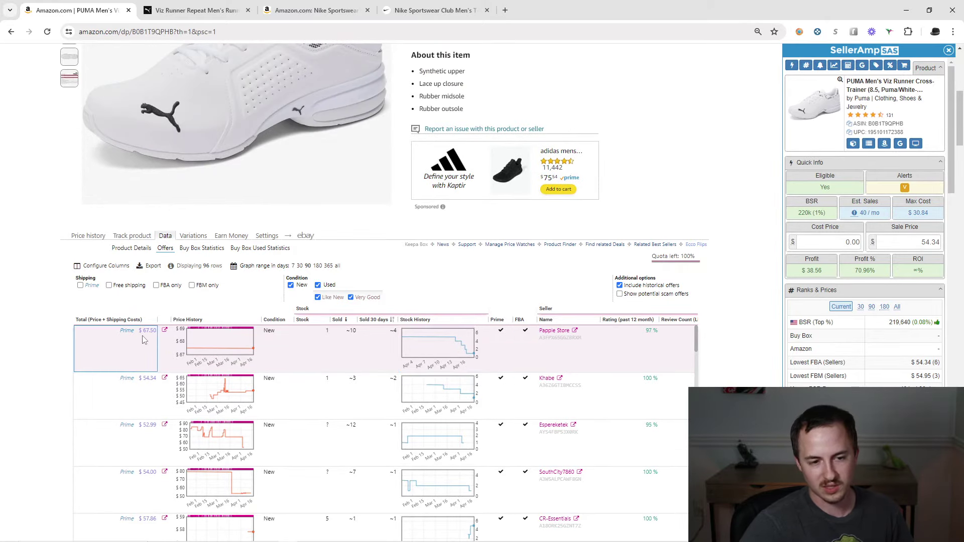
scroll(477, 361, down, 1)
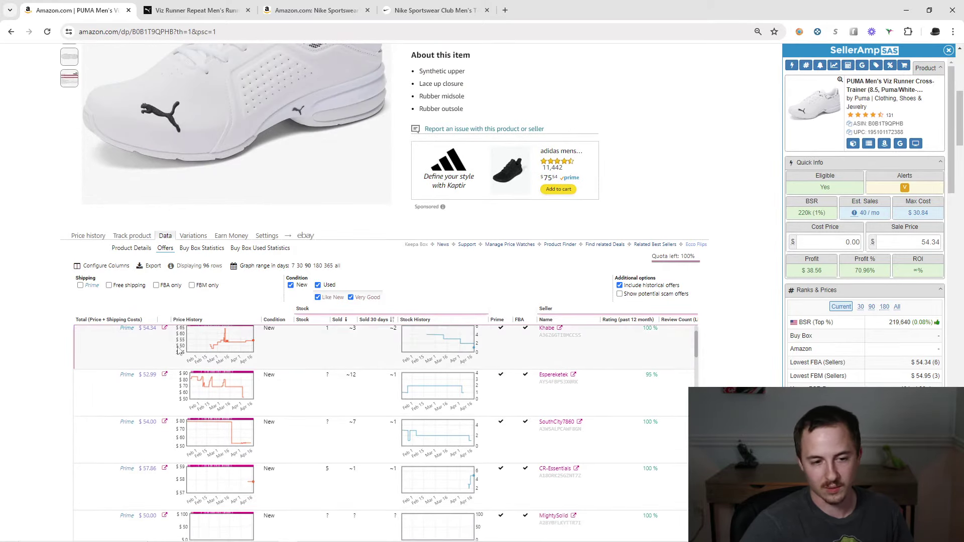
click(155, 350)
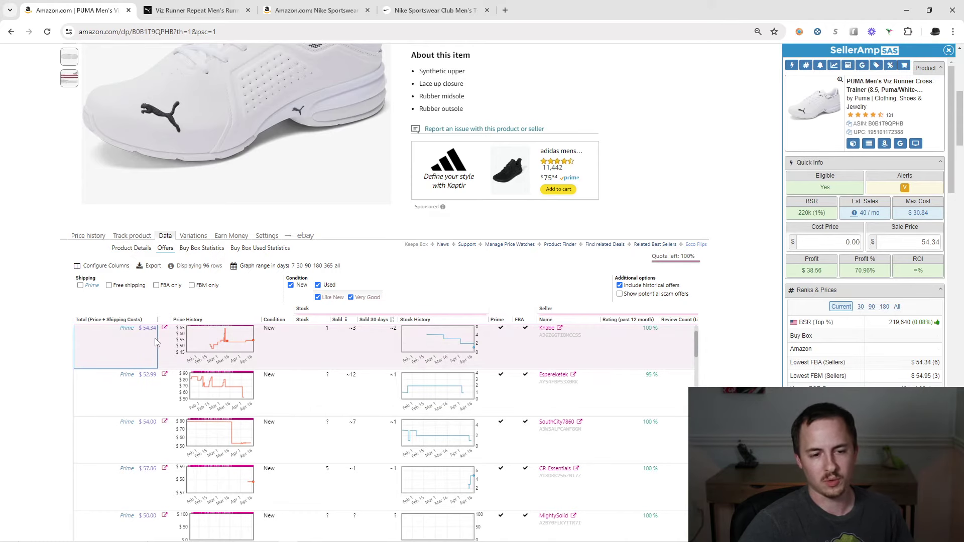
Inspect the April section of the size 8.5 Keepa price history close up, and restore the 3 Months range.
scroll(352, 326, up, 3)
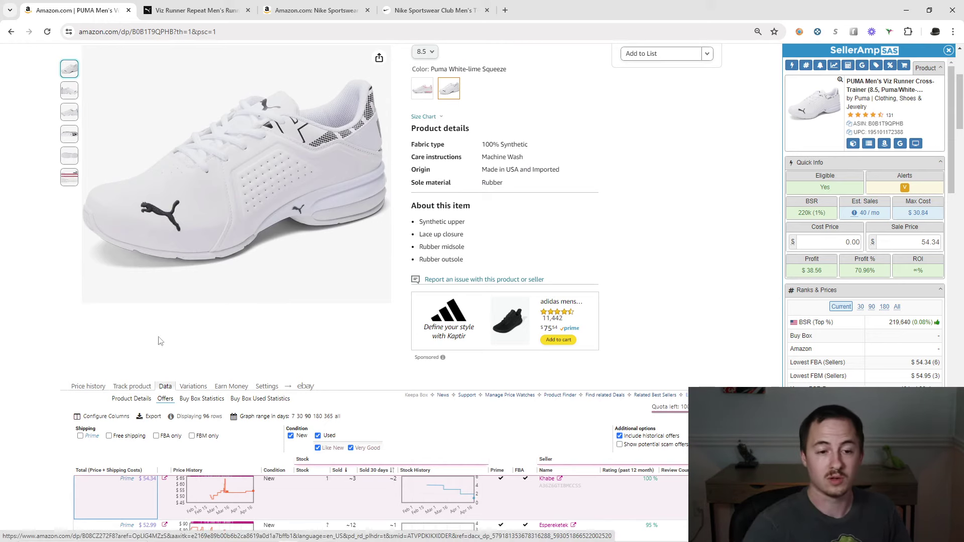
click(89, 387)
scroll(91, 394, down, 3)
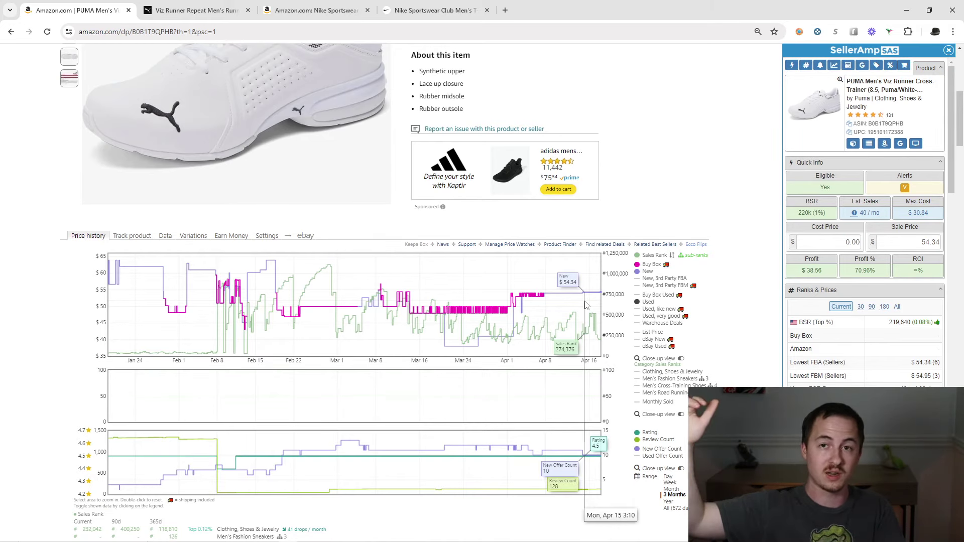
mouse_move(599, 308)
mouse_down()
mouse_move(556, 322)
mouse_move(550, 339)
mouse_up()
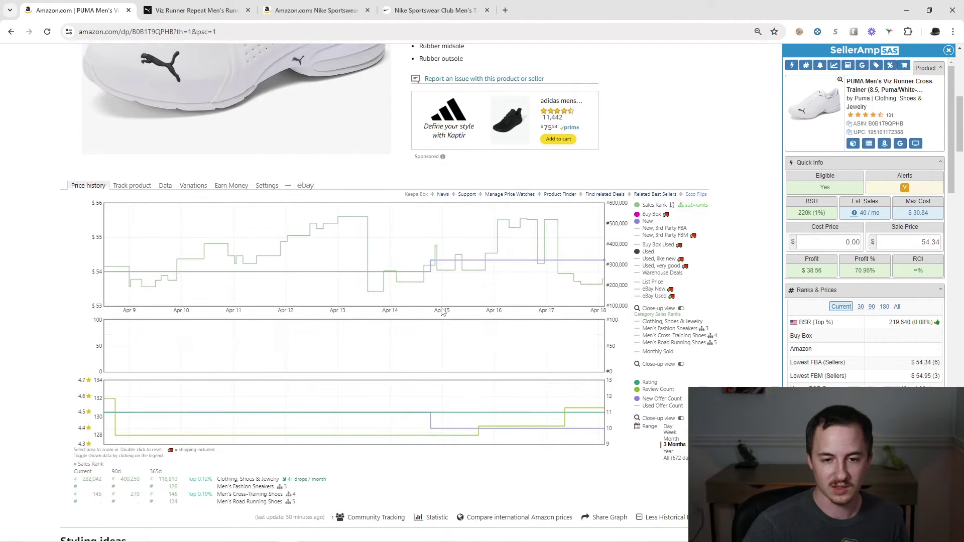
click(669, 451)
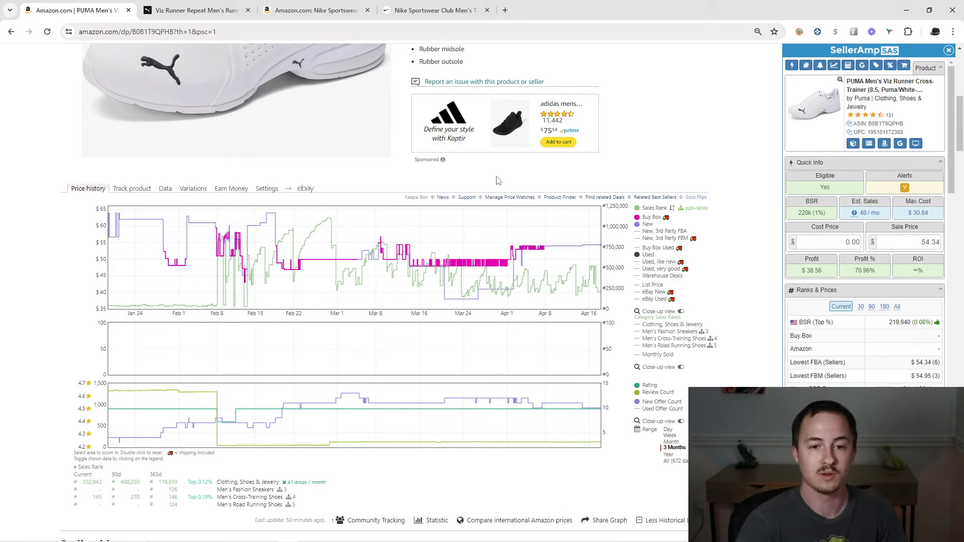
Switch the listing to size 8 and bring up its Keepa price history.
scroll(495, 182, up, 8)
click(426, 254)
click(421, 288)
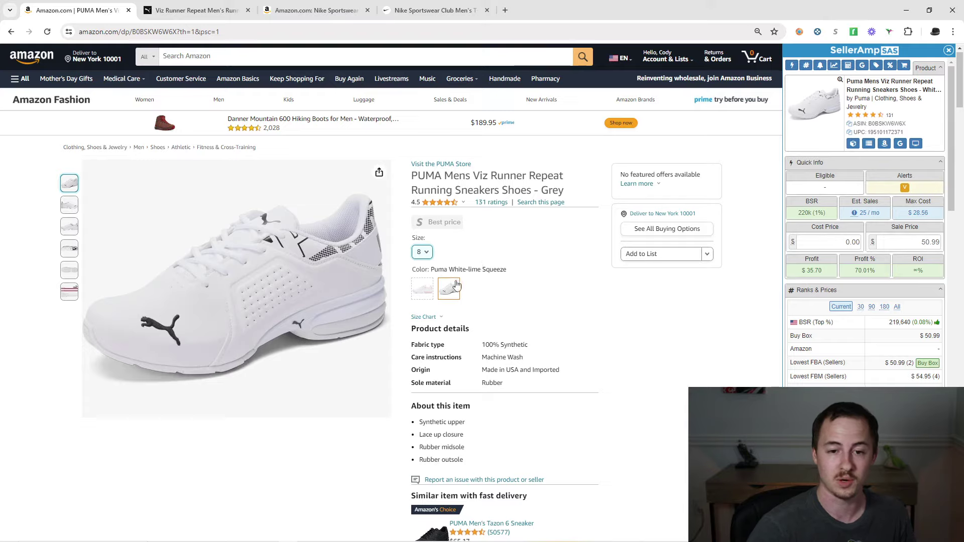
scroll(483, 266, down, 10)
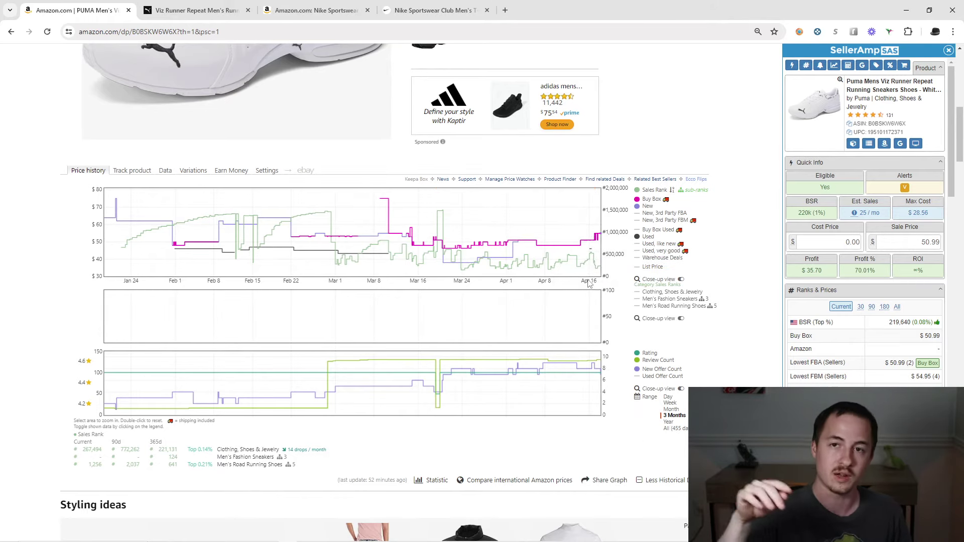
Display the Keepa offers for size 8 with historical offers included, and review the sellers' stock histories.
click(165, 170)
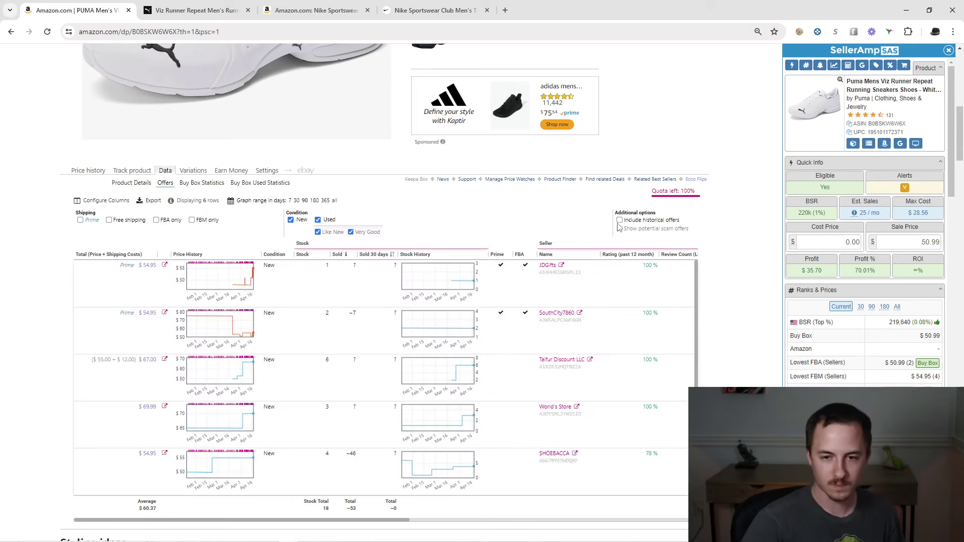
scroll(618, 227, down, 1)
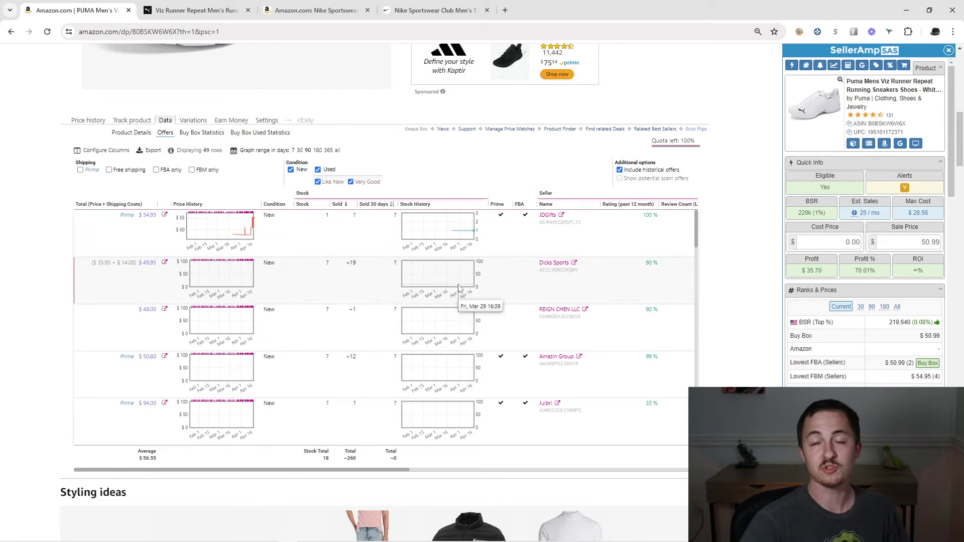
scroll(459, 287, down, 5)
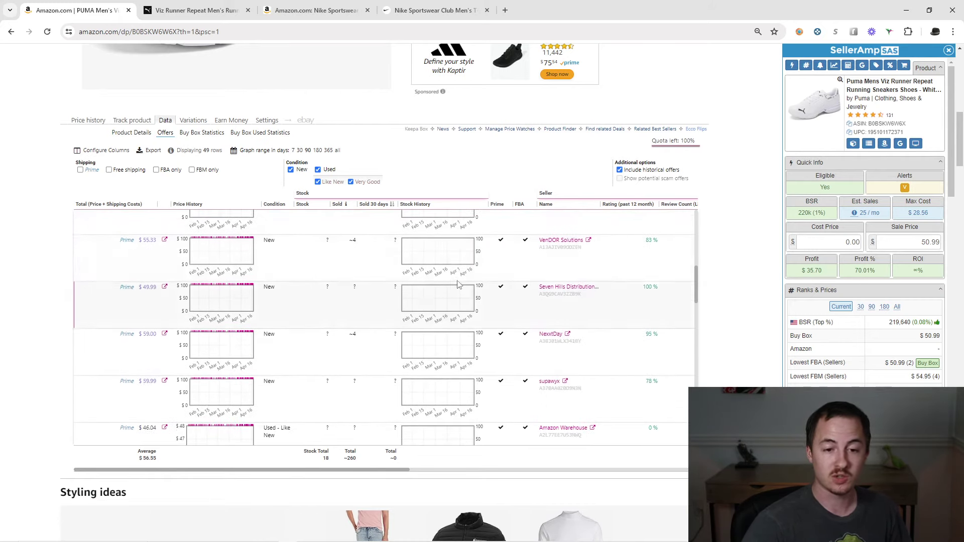
scroll(458, 282, down, 1)
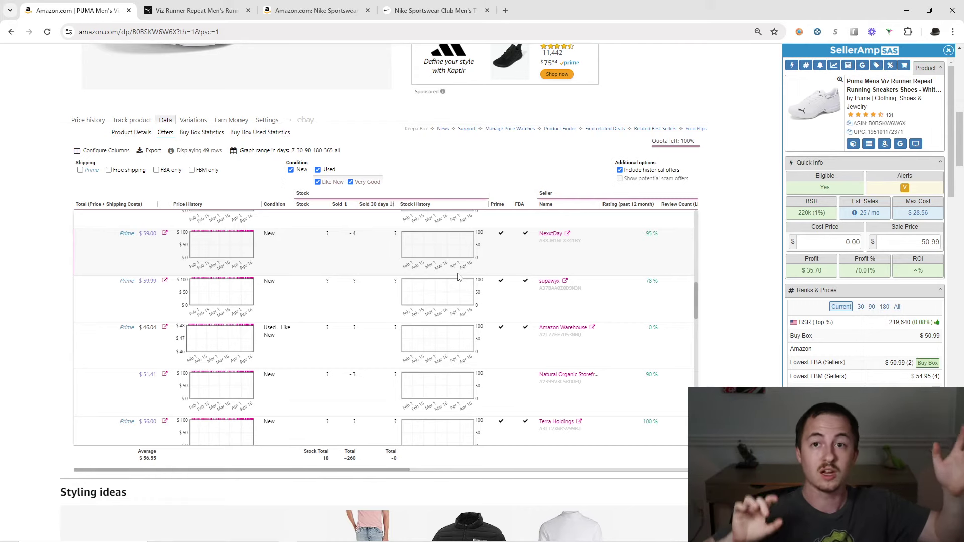
Return to the size 8 price history and narrow it to about April 6 to 17 to inspect the Buy Box.
scroll(438, 258, up, 5)
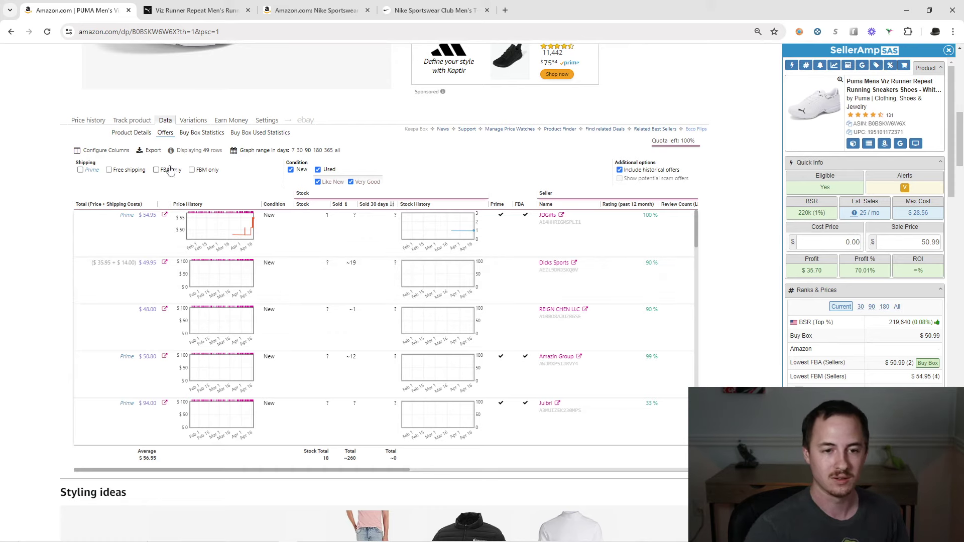
click(88, 120)
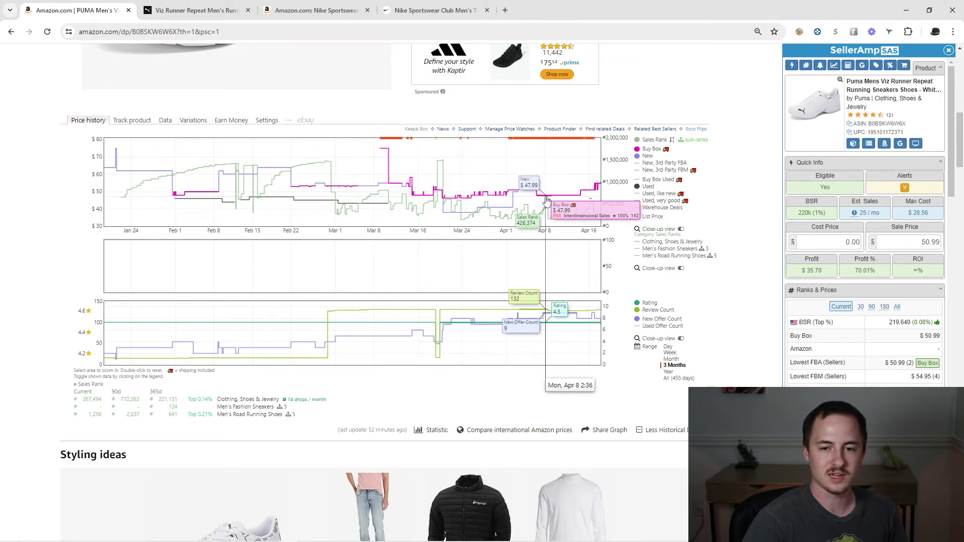
drag(534, 196, 600, 196)
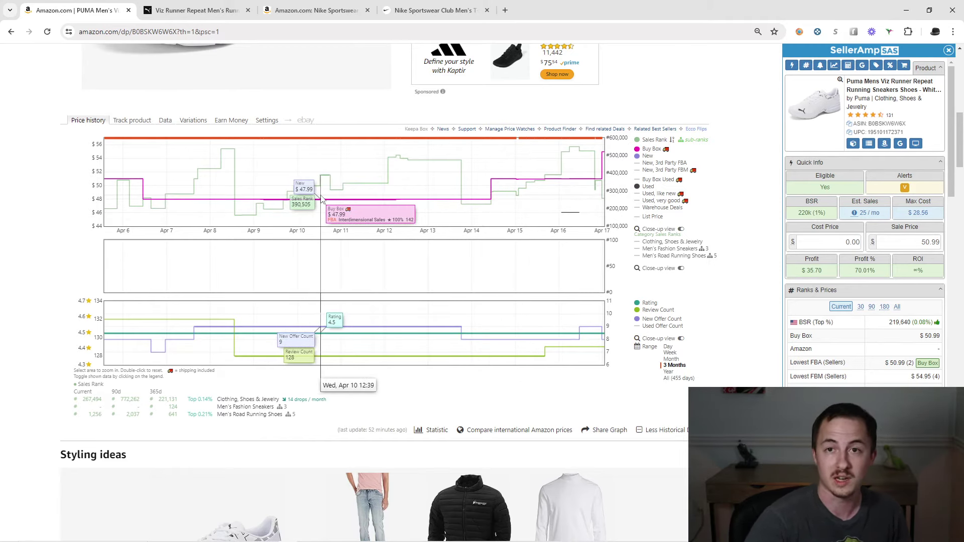
Switch the listing to size 7.5 and bring up its Keepa price history.
scroll(435, 243, up, 2)
scroll(435, 243, up, 8)
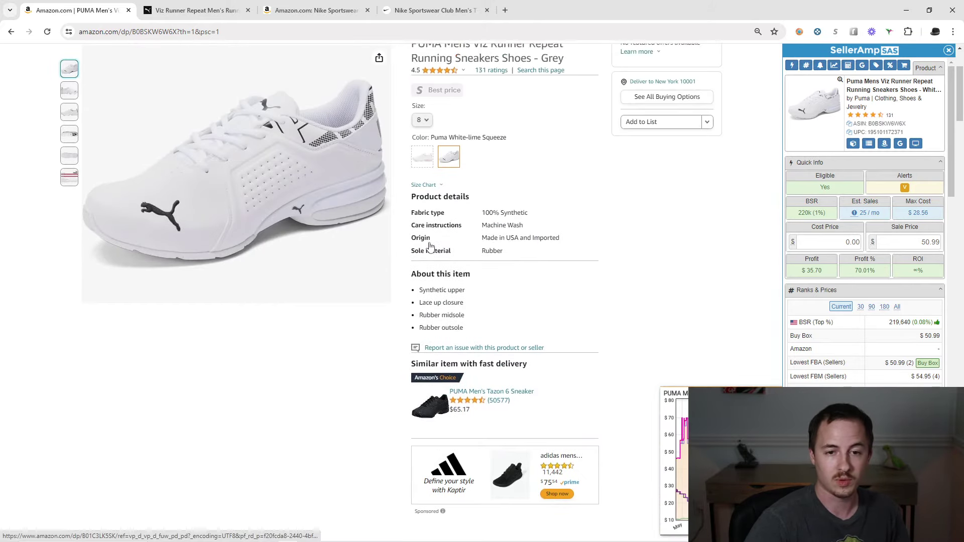
click(426, 205)
click(422, 226)
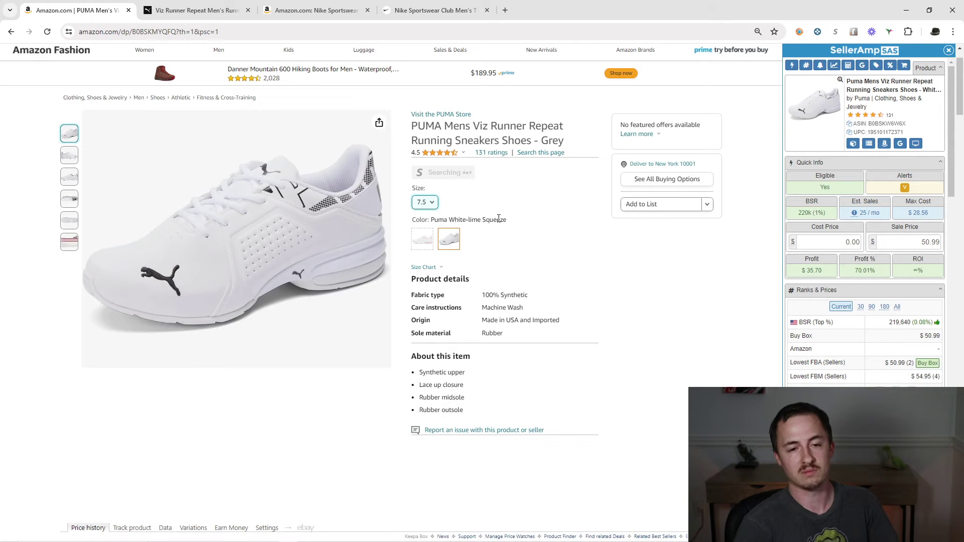
scroll(507, 280, down, 5)
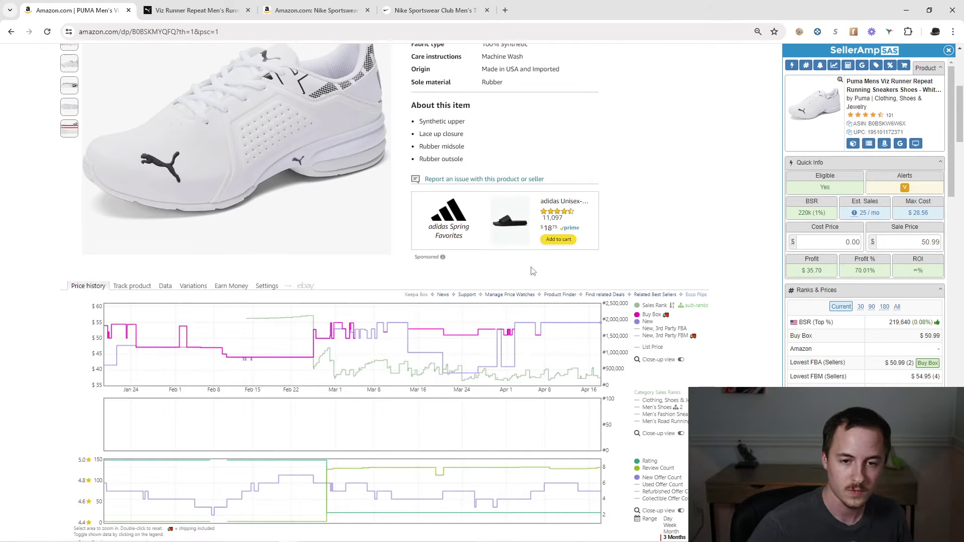
scroll(505, 256, up, 3)
scroll(502, 232, down, 3)
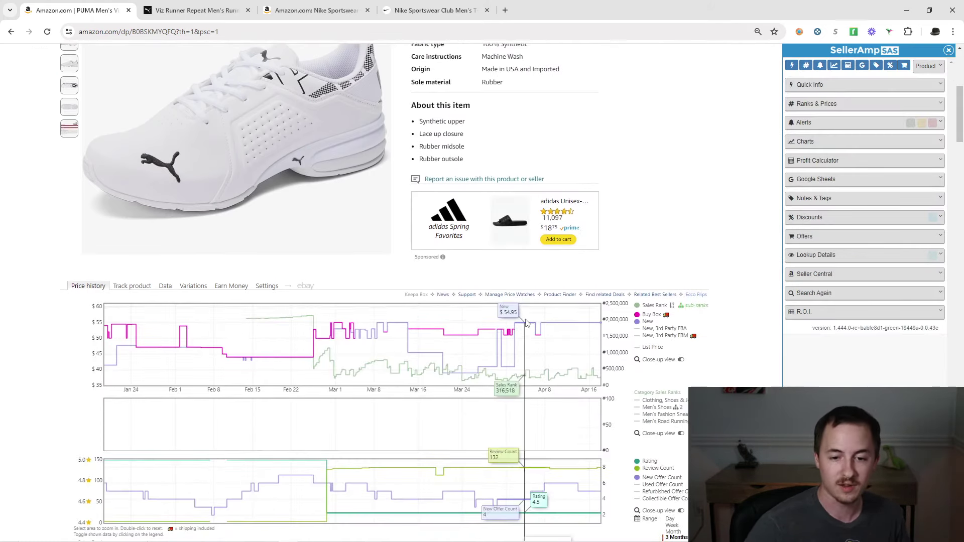
Inspect the price and sales rank from about April 5 to 10 for size 7.5, and restore the 3 Months range.
drag(531, 342, 559, 342)
scroll(304, 303, down, 2)
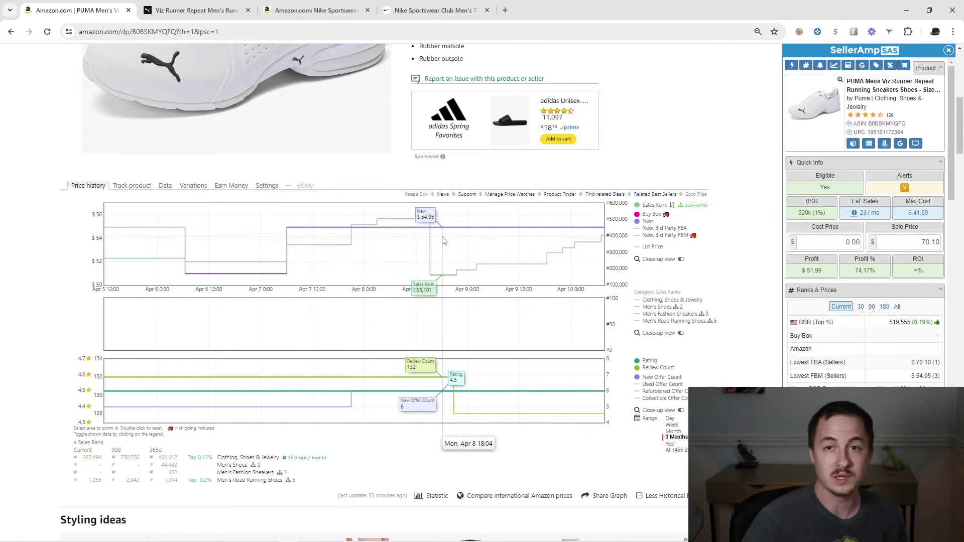
click(670, 445)
Display the Keepa offers data for size 7.5 and include historical offers.
click(162, 185)
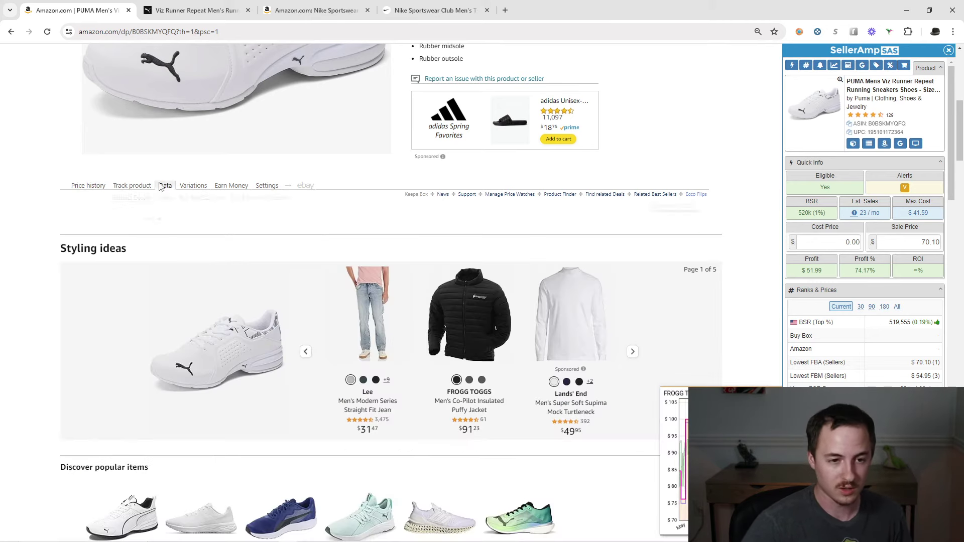
click(165, 198)
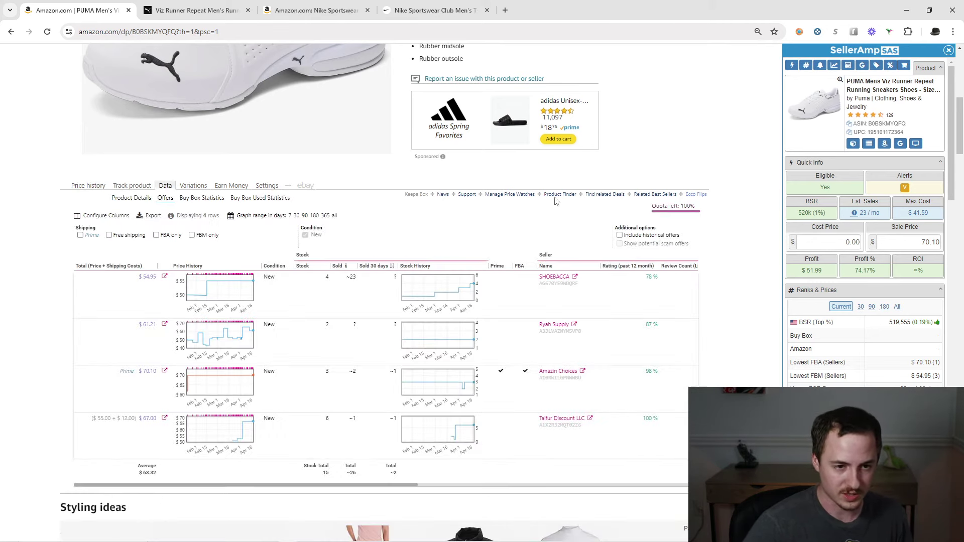
click(619, 235)
scroll(386, 175, down, 2)
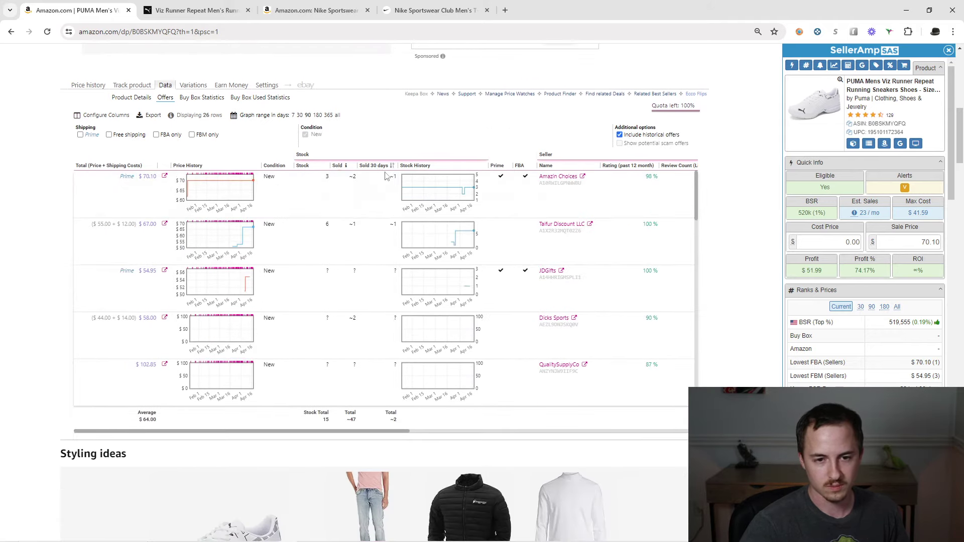
Review the stock histories and sold counts of the current and past sellers of size 7.5.
mouse_move(447, 196)
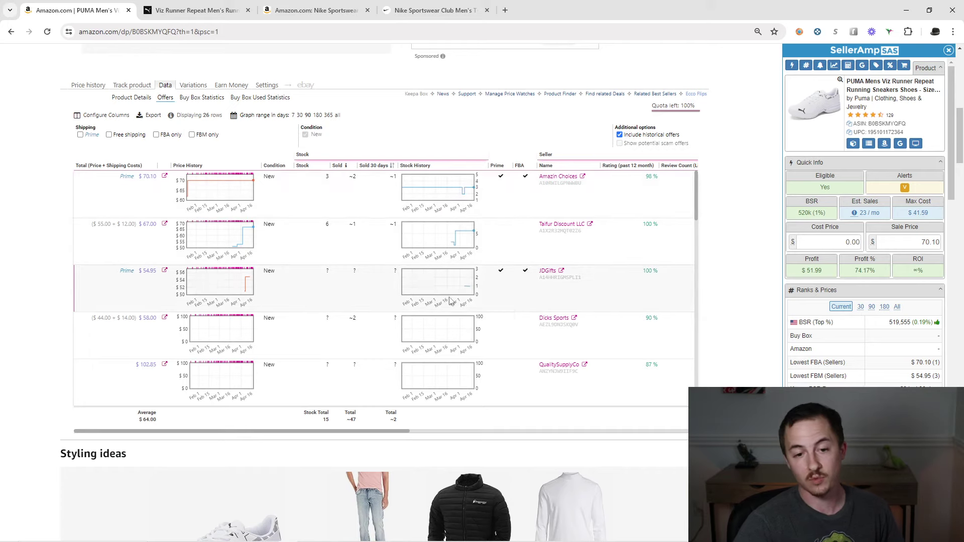
mouse_move(425, 292)
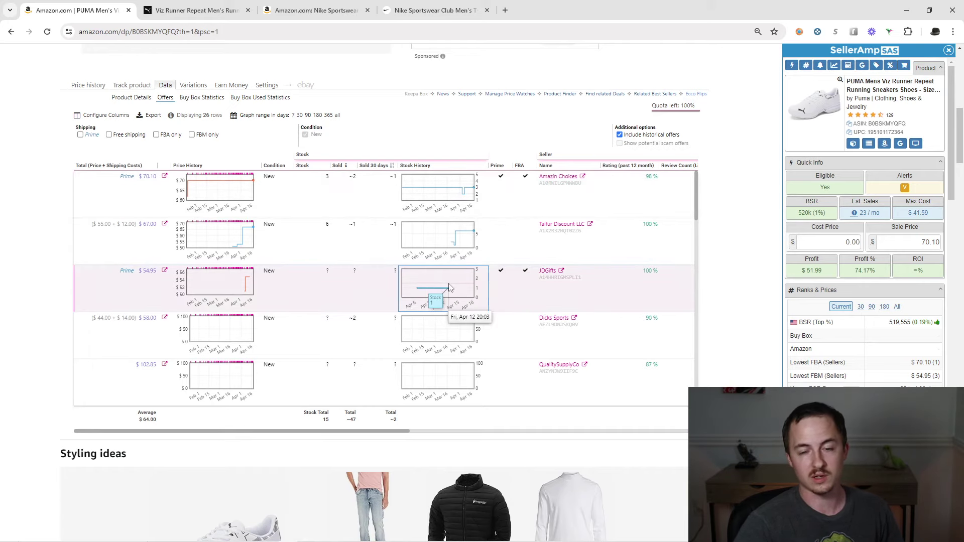
scroll(448, 287, down, 9)
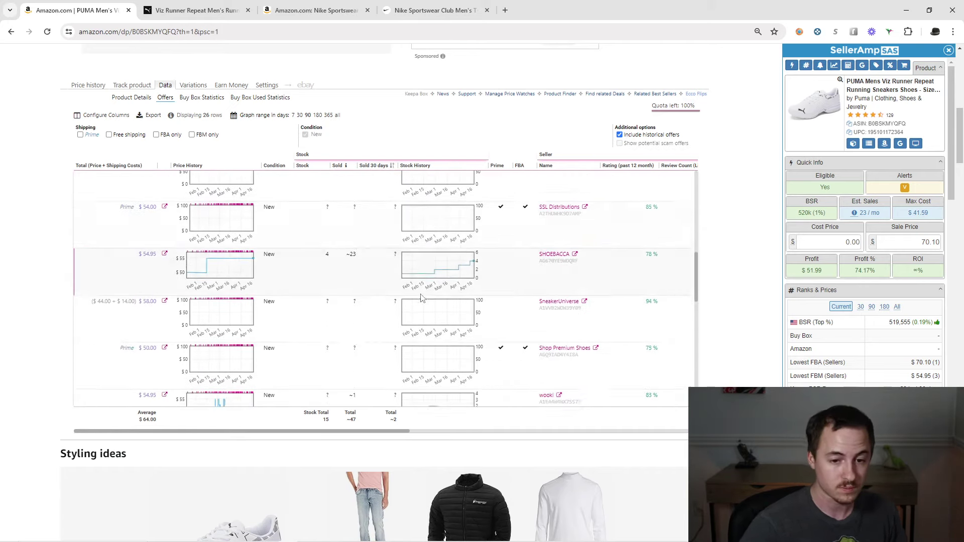
scroll(446, 266, down, 2)
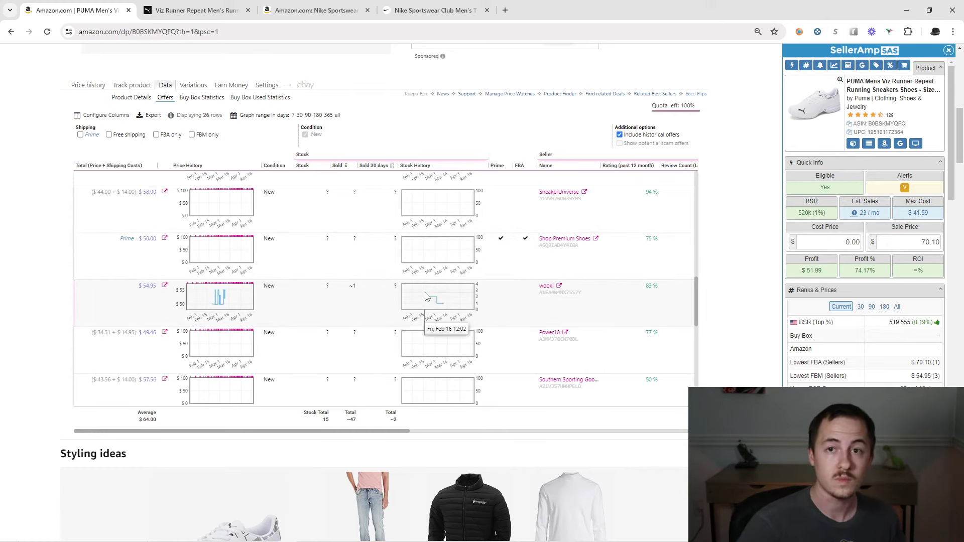
Switch the listing to the White color in size 10.
scroll(468, 286, up, 2)
scroll(469, 286, up, 10)
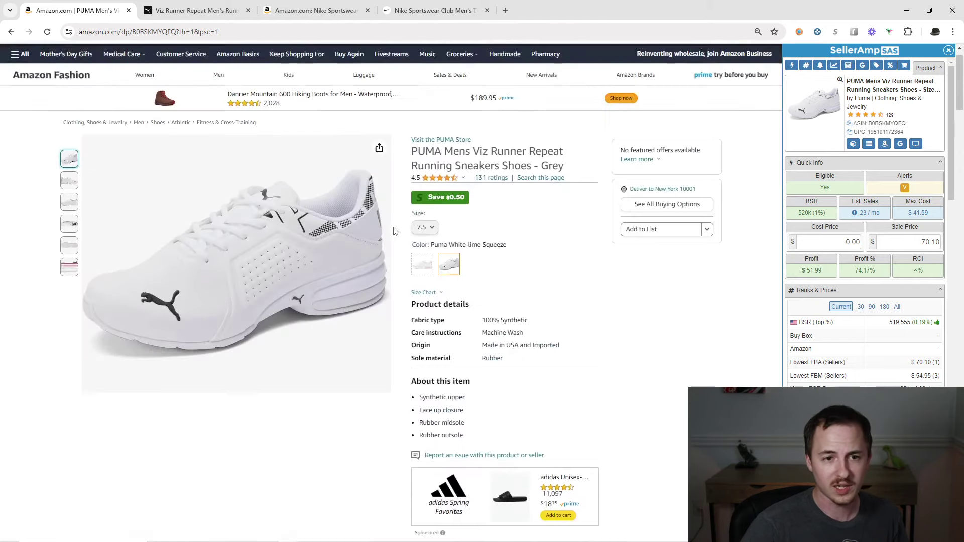
click(497, 243)
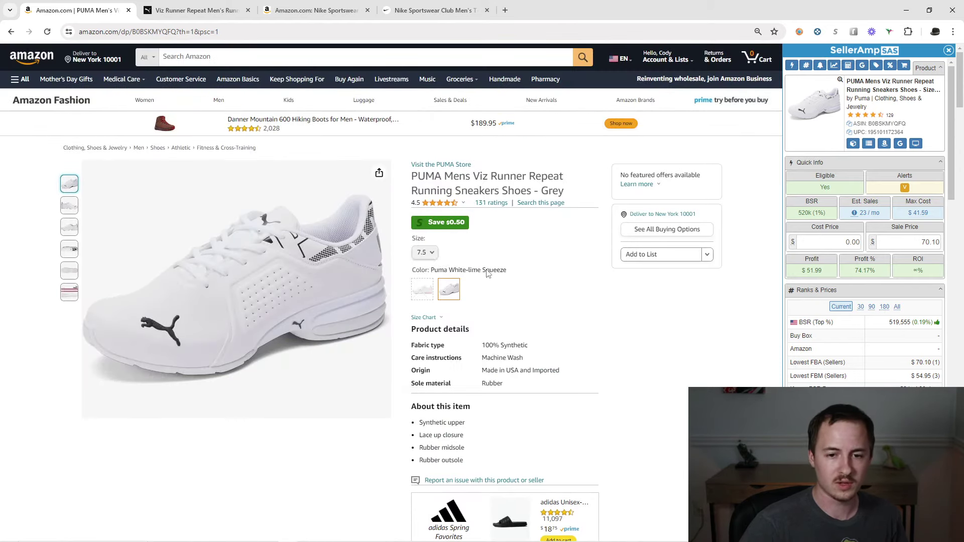
click(450, 283)
click(429, 252)
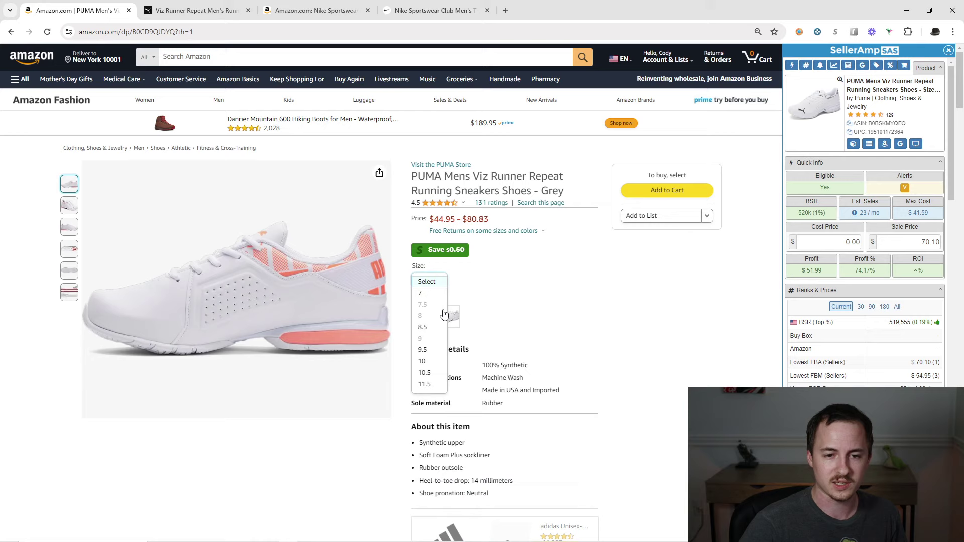
click(431, 362)
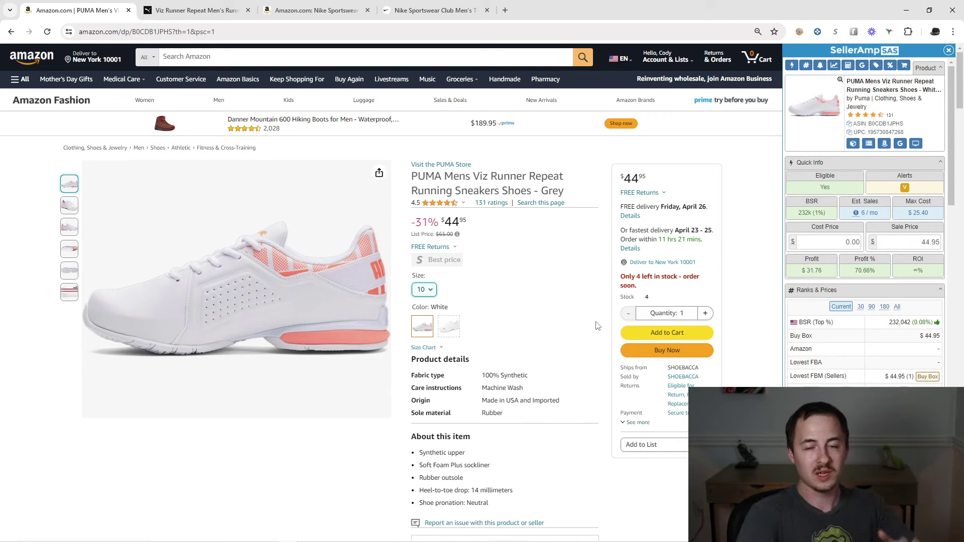
Check the white size 10's price history over the All range and its seller's stock history in the Keepa offers.
scroll(454, 337, down, 8)
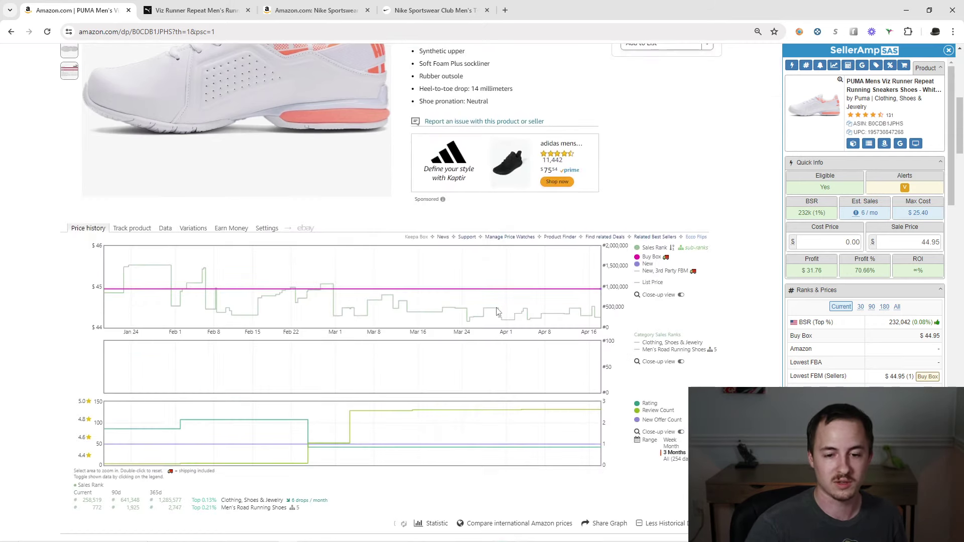
scroll(672, 410, down, 1)
click(679, 409)
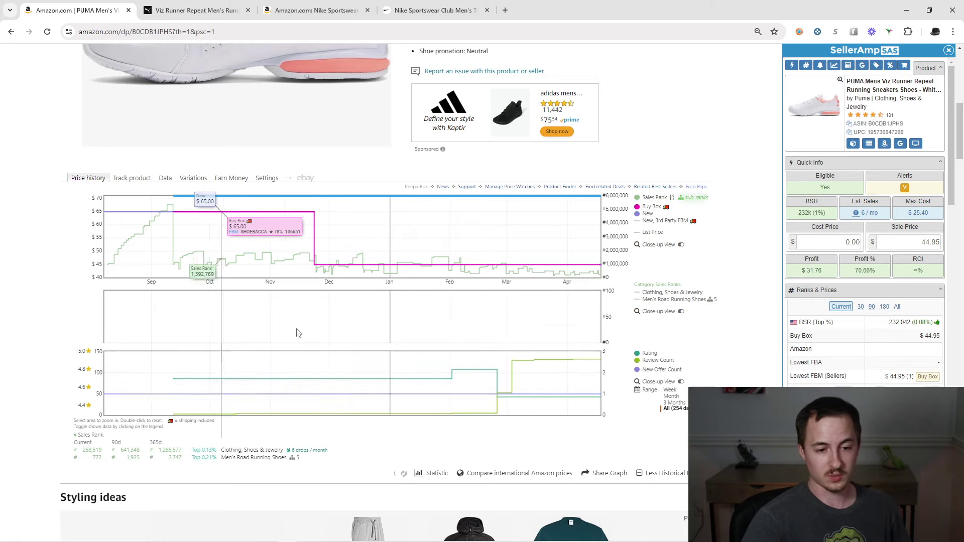
click(165, 177)
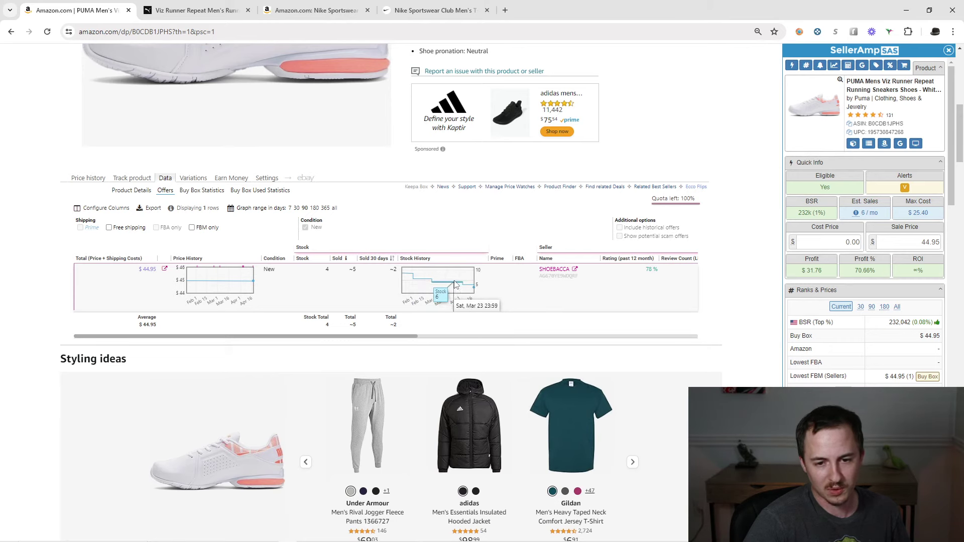
click(88, 178)
Switch the white shoe to size 10.5 and look over its listing details.
scroll(637, 292, up, 8)
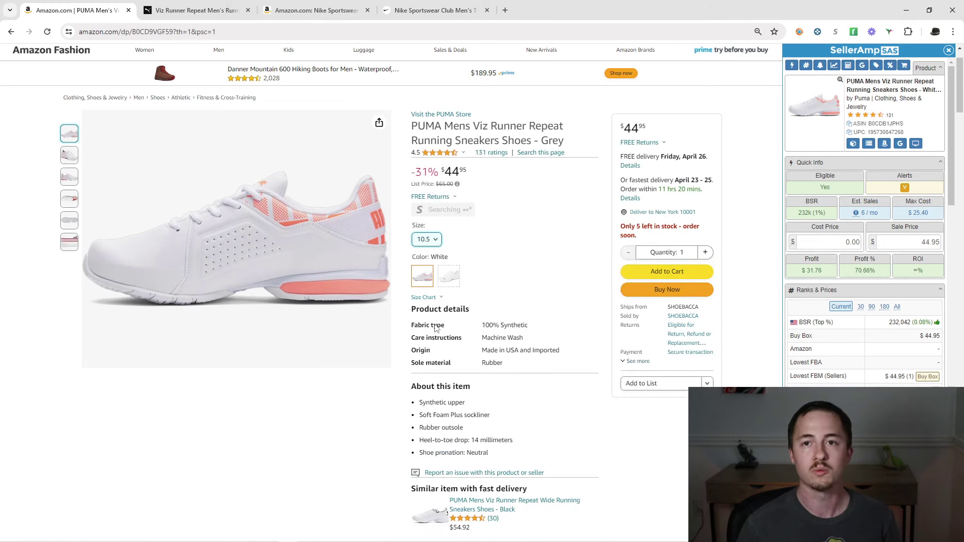
scroll(512, 389, down, 6)
scroll(511, 398, up, 3)
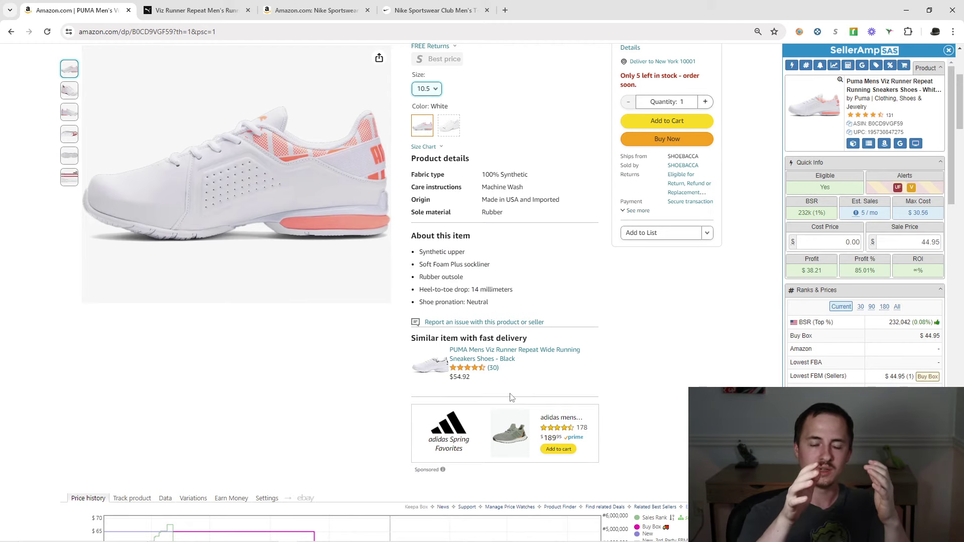
scroll(494, 342, up, 4)
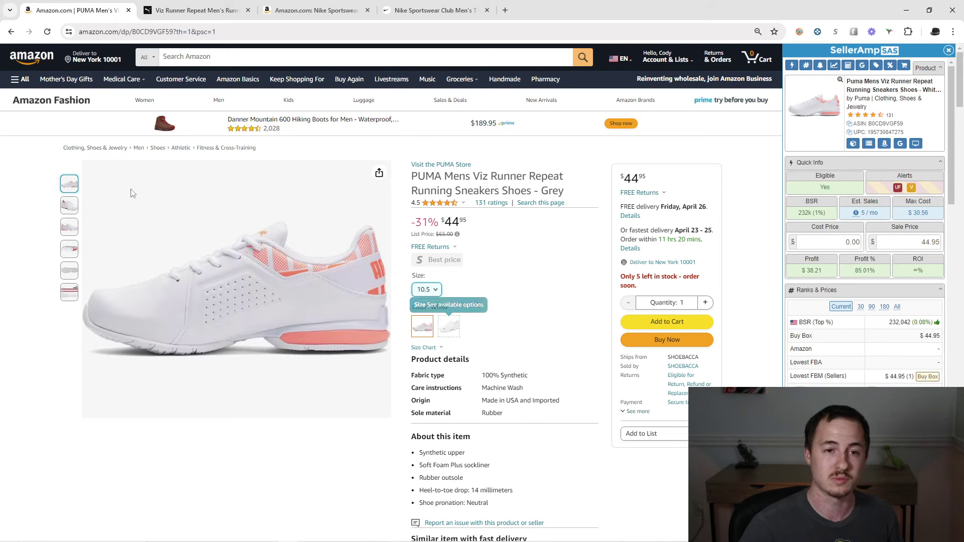
Close the Viz Runner retailer page and bring up the Amazon listing for the Nike mens Sportswear Club T Shirt.
click(247, 10)
click(201, 10)
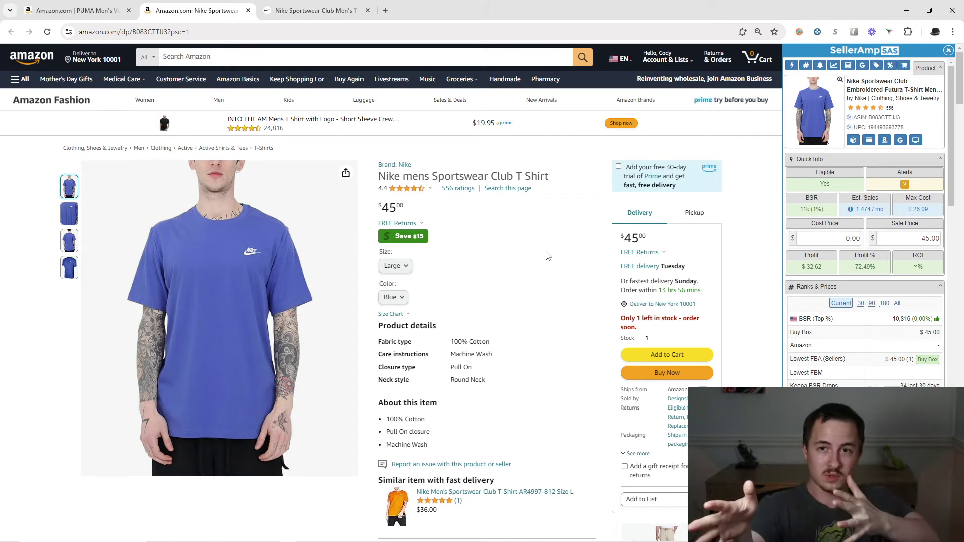
scroll(554, 246, down, 1)
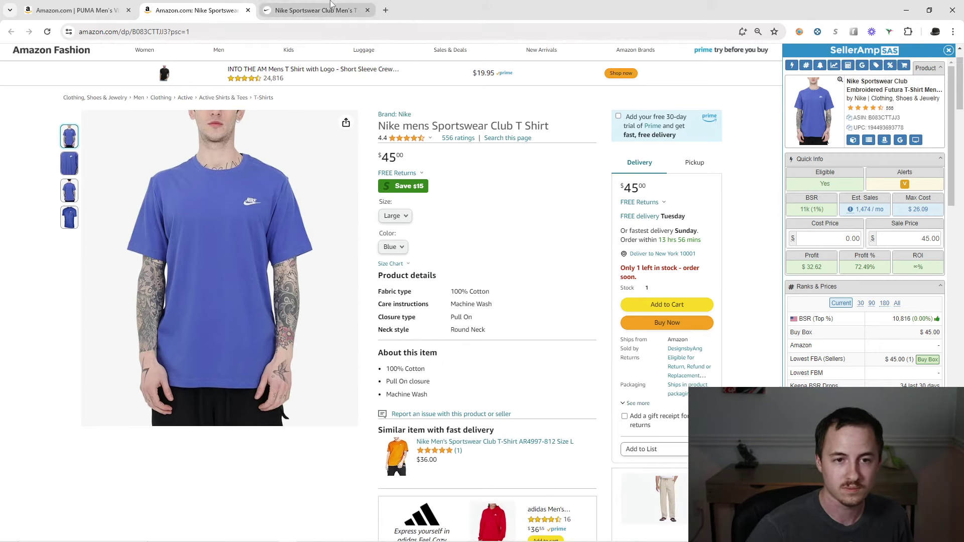
Copy the shirt's price from the Nike store page and enter 21.97 as the SellerAmp cost price for the Large blue listing.
key(ctrl+Tab)
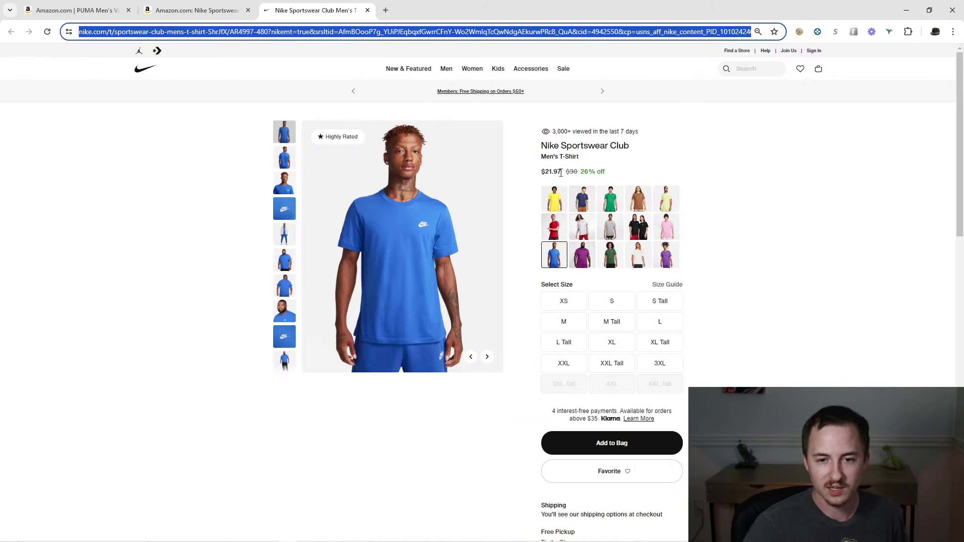
drag(560, 173, 545, 171)
key(ctrl+c)
click(196, 10)
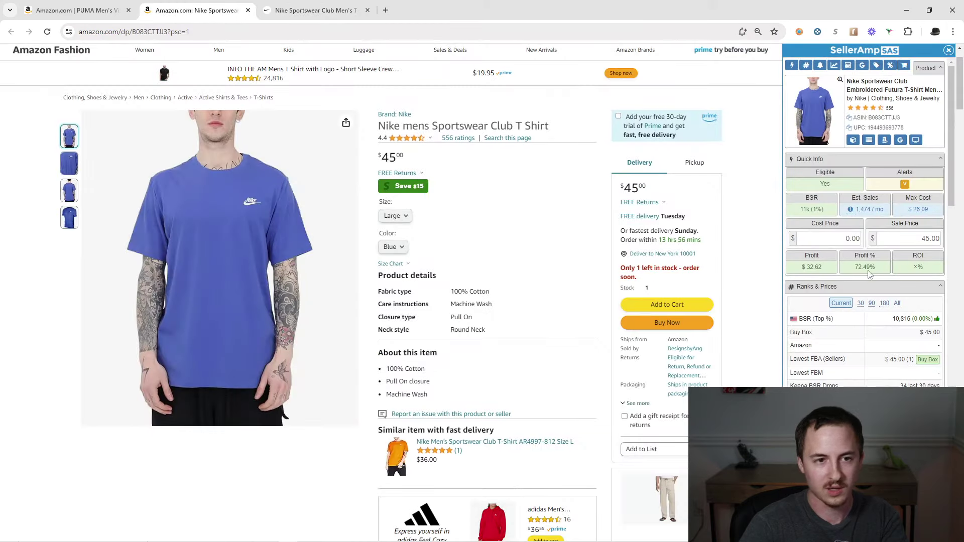
key(ctrl+v)
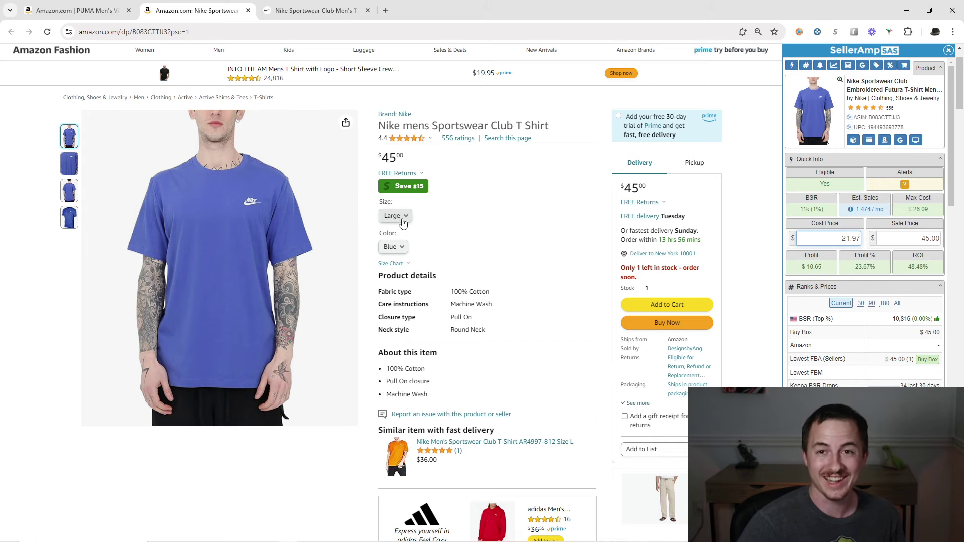
Examine the Large blue shirt's Keepa price history, zooming into early April and into late February through mid-April on the Year range.
scroll(458, 232, down, 2)
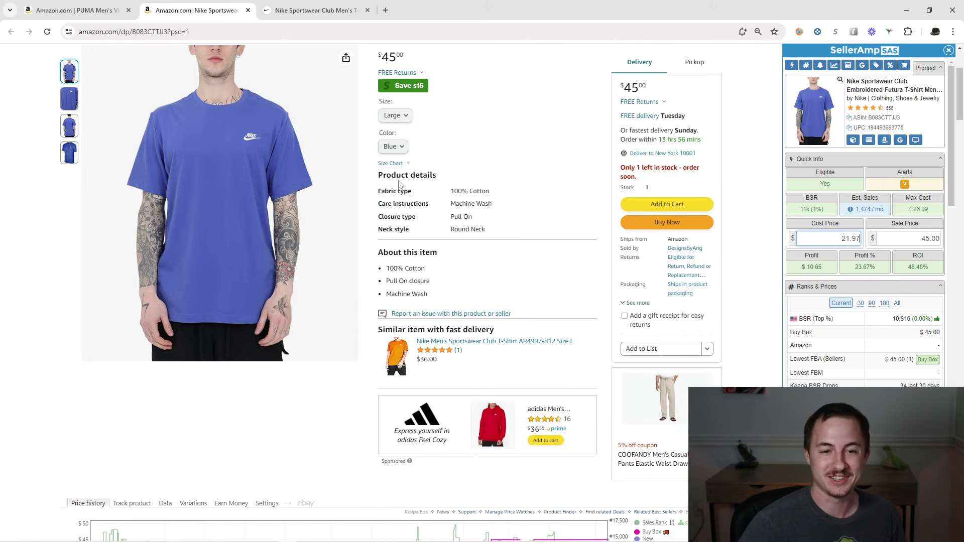
scroll(460, 190, up, 2)
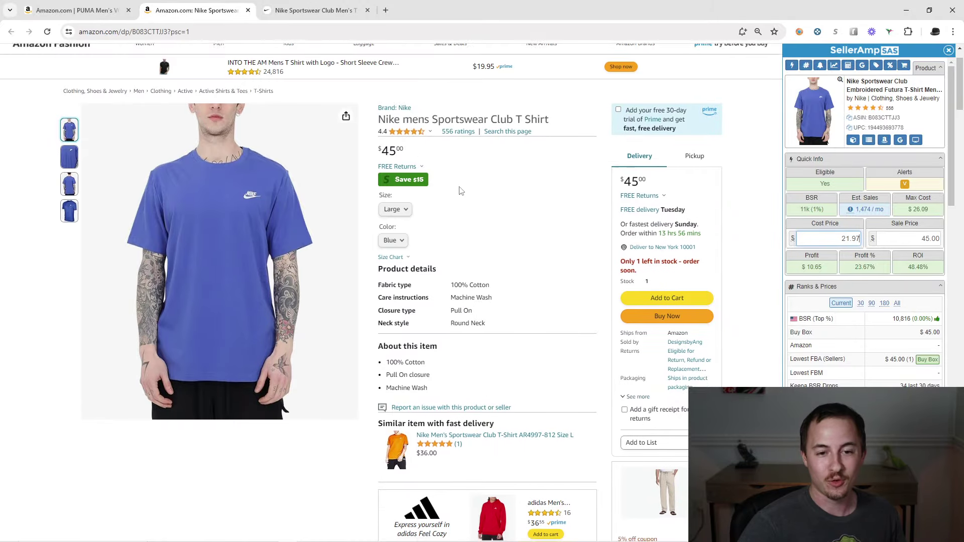
scroll(460, 190, down, 3)
scroll(458, 188, down, 1)
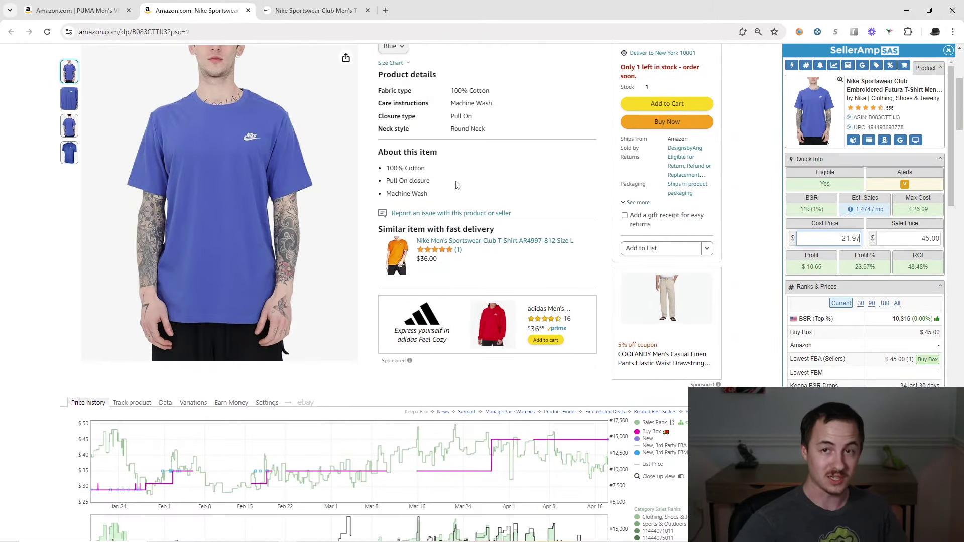
scroll(455, 185, down, 5)
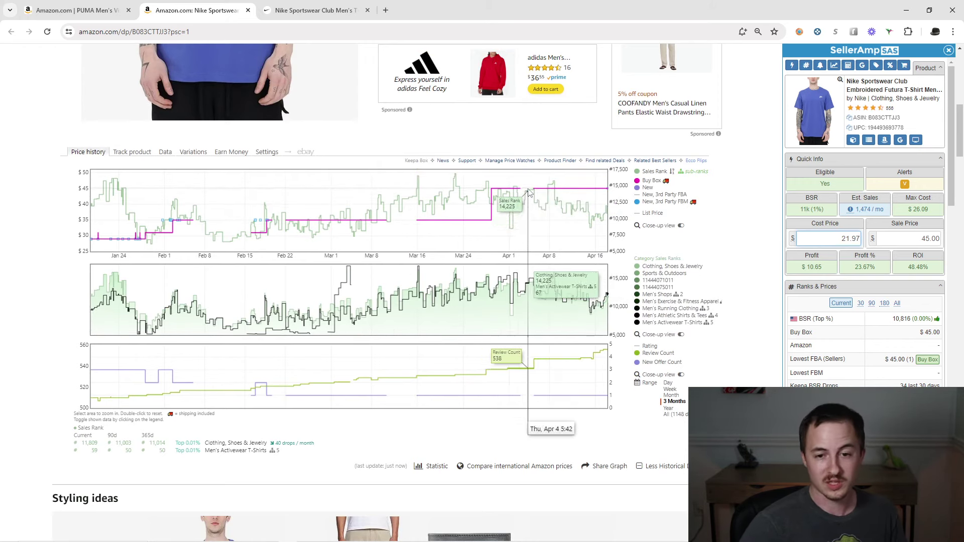
drag(510, 201, 527, 212)
click(498, 243)
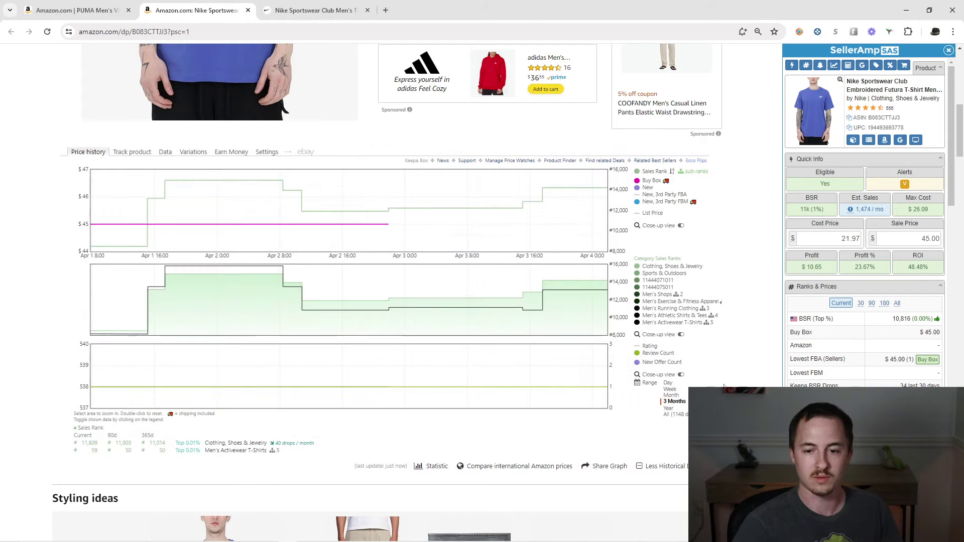
double_click(572, 253)
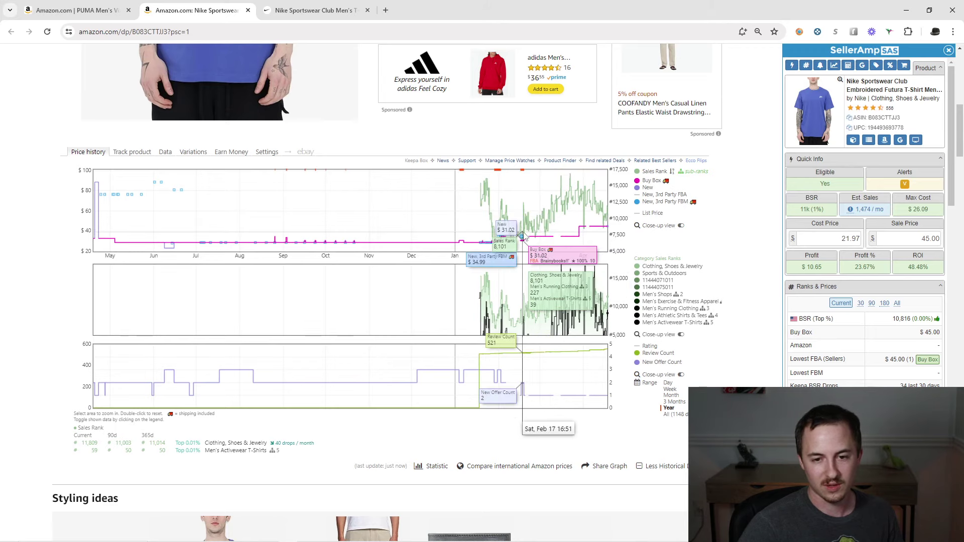
drag(536, 235, 622, 238)
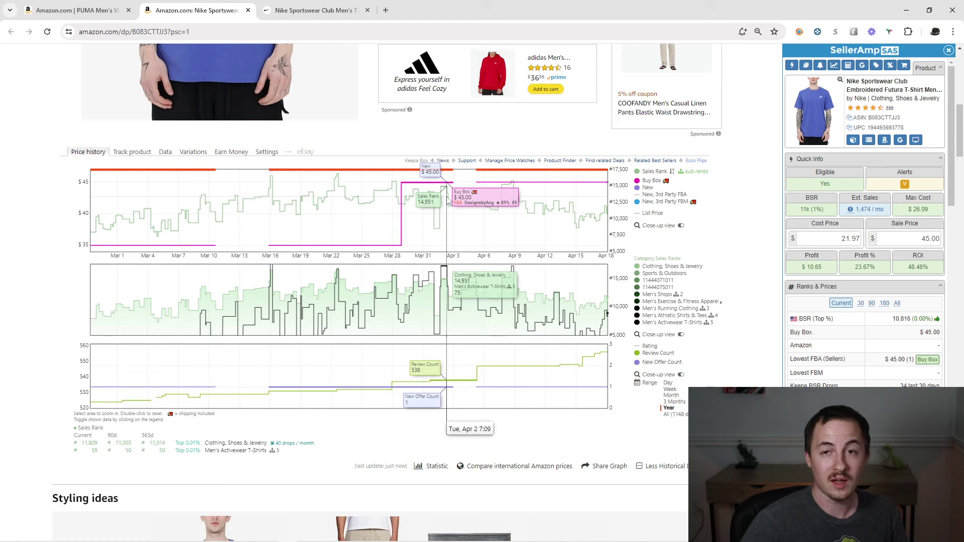
List the Large shirt's Keepa offers with historical offers included and zoom into the stock history of the $31.02 offer.
click(165, 151)
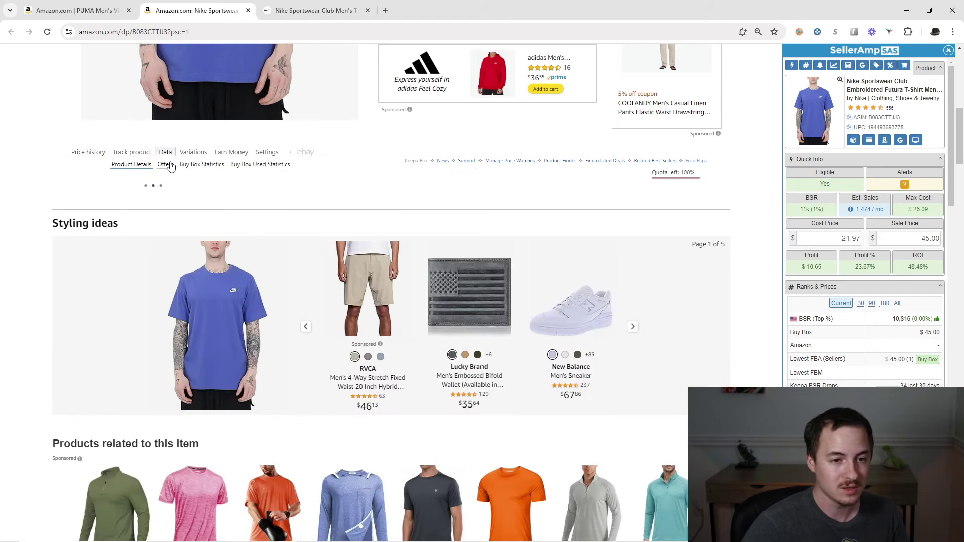
click(165, 164)
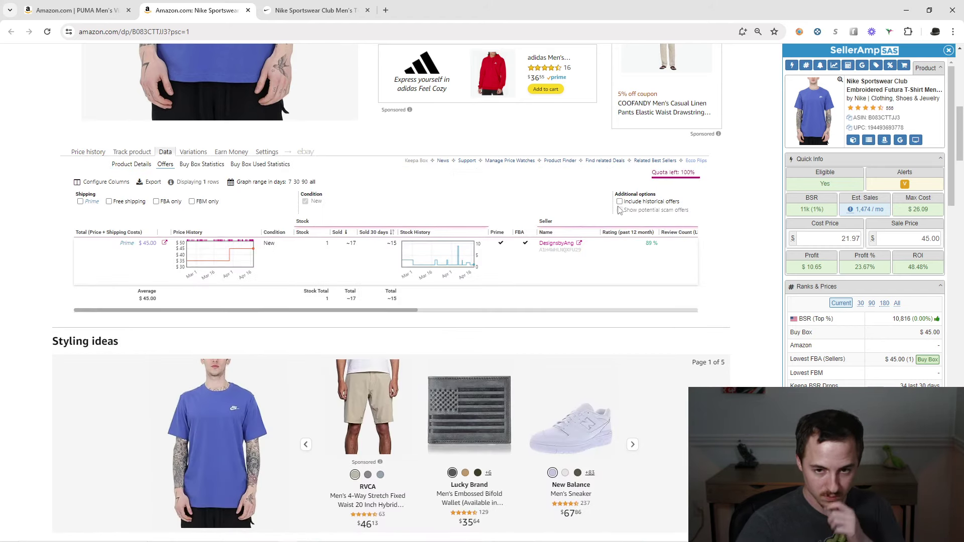
click(619, 201)
scroll(457, 201, down, 2)
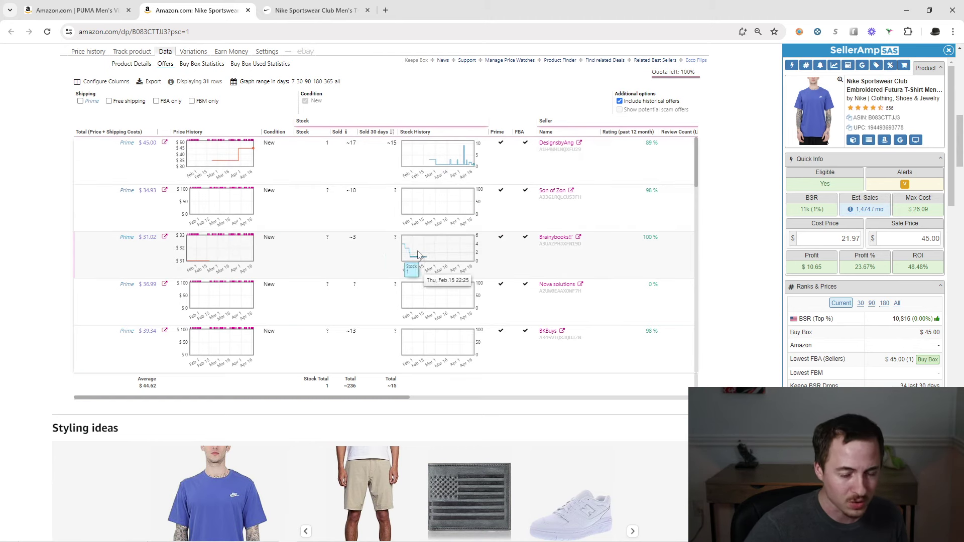
drag(435, 254, 351, 256)
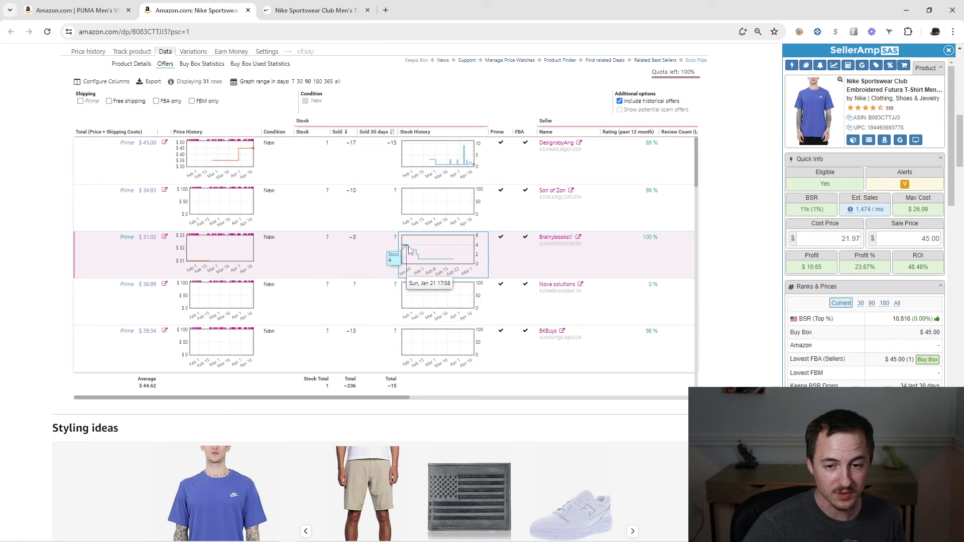
Set the SellerAmp sale price to 31.00 for the Large shirt and look back over its listing details.
double_click(927, 240)
text(31.00)
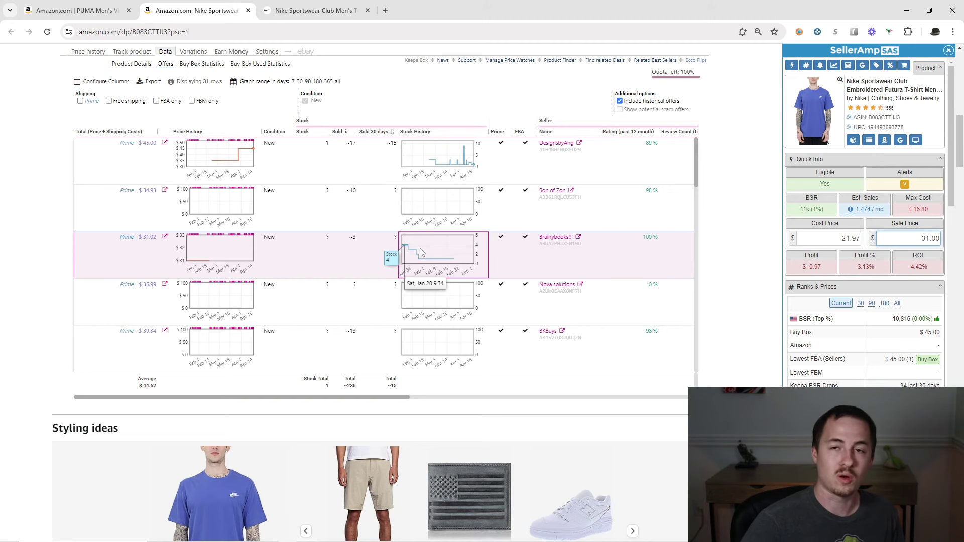
scroll(438, 268, up, 1)
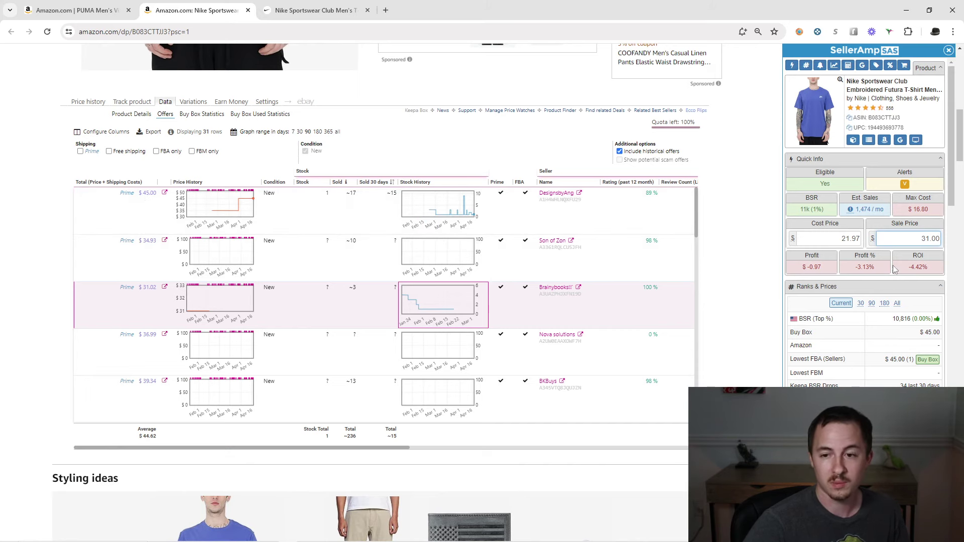
scroll(613, 235, up, 9)
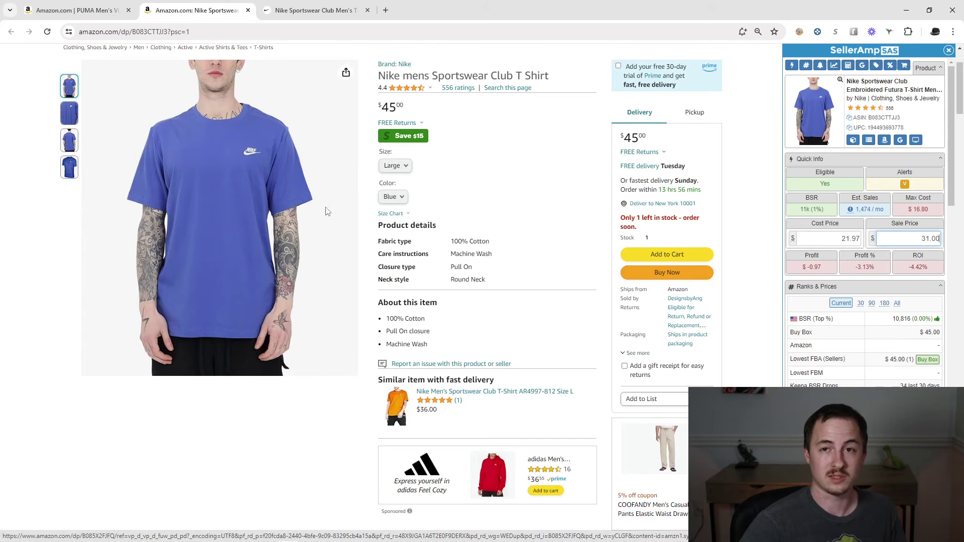
Return from the Keepa offers to the Large shirt's price history graph and recheck its recent Buy Box trend.
scroll(391, 215, down, 6)
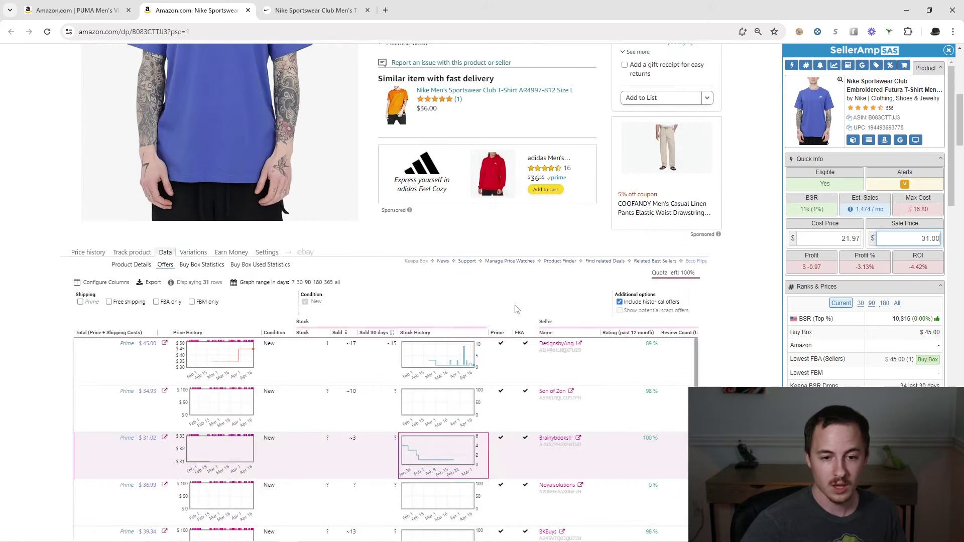
scroll(520, 307, down, 2)
click(89, 151)
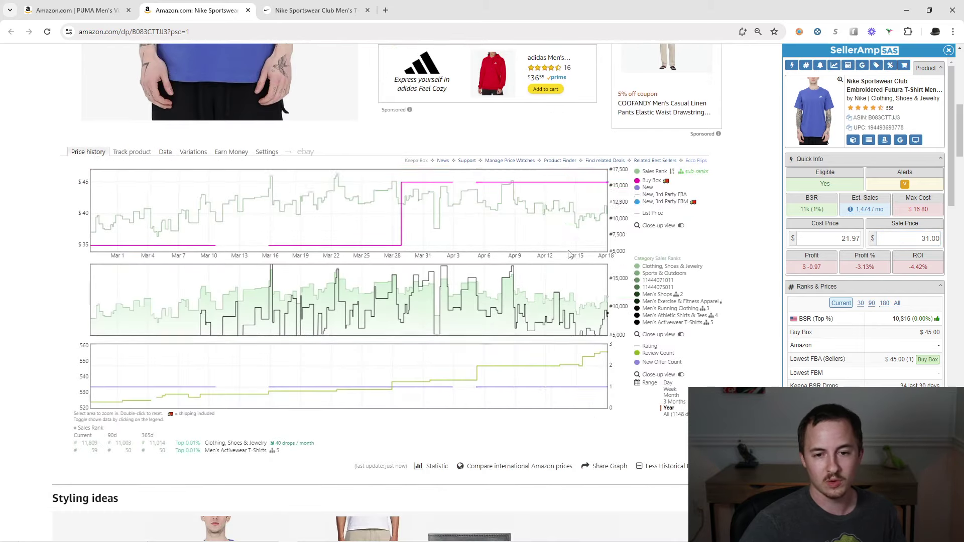
mouse_move(562, 250)
scroll(562, 250, up, 8)
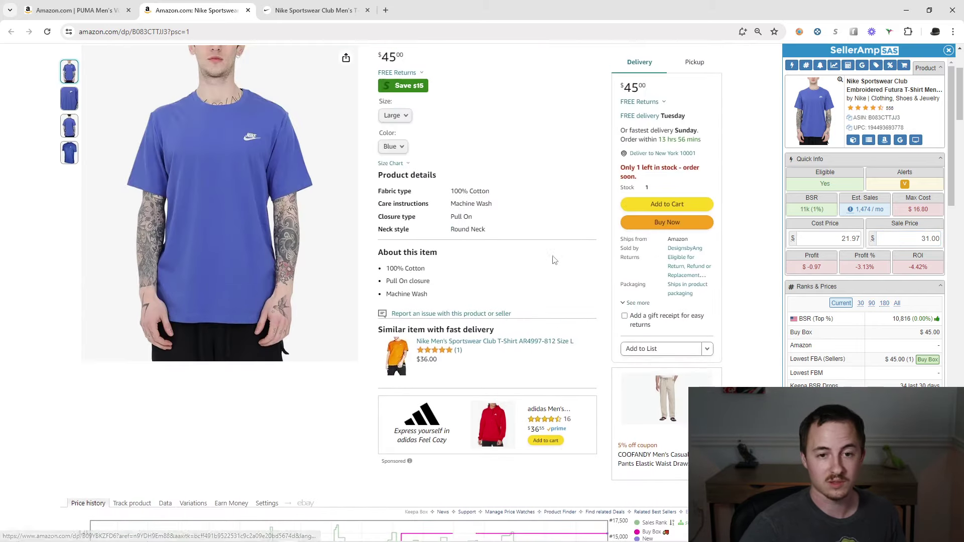
Switch the blue Nike shirt listing to size Medium.
click(395, 166)
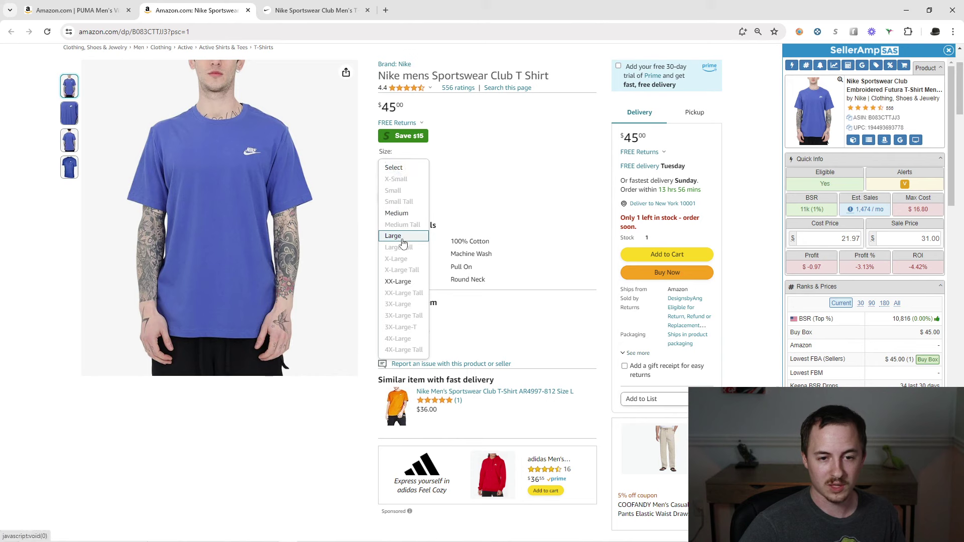
click(482, 225)
click(396, 166)
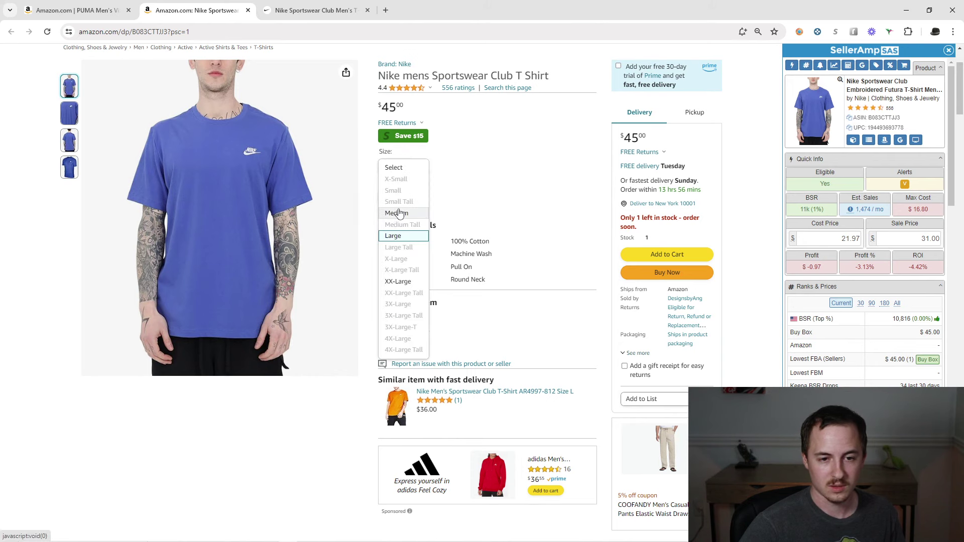
click(398, 210)
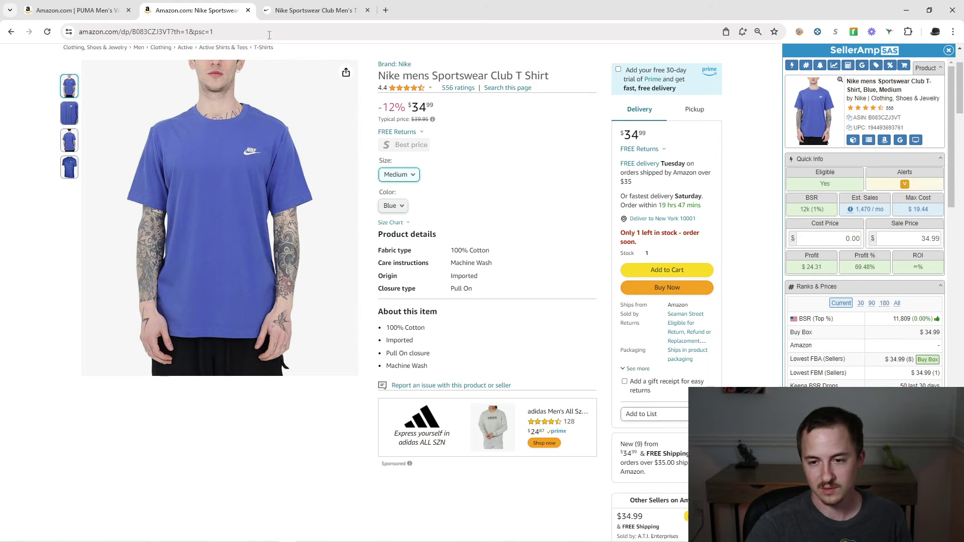
Copy the Nike store price again and enter 21.97 as the SellerAmp cost price for the Medium blue shirt.
click(296, 10)
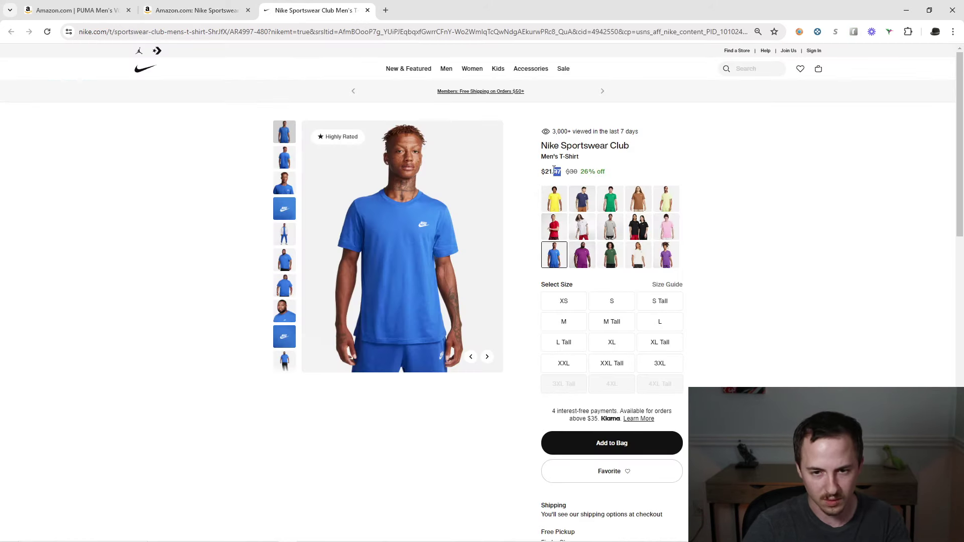
drag(547, 167, 544, 171)
key(ctrl+c)
key(ctrl+shift+Tab)
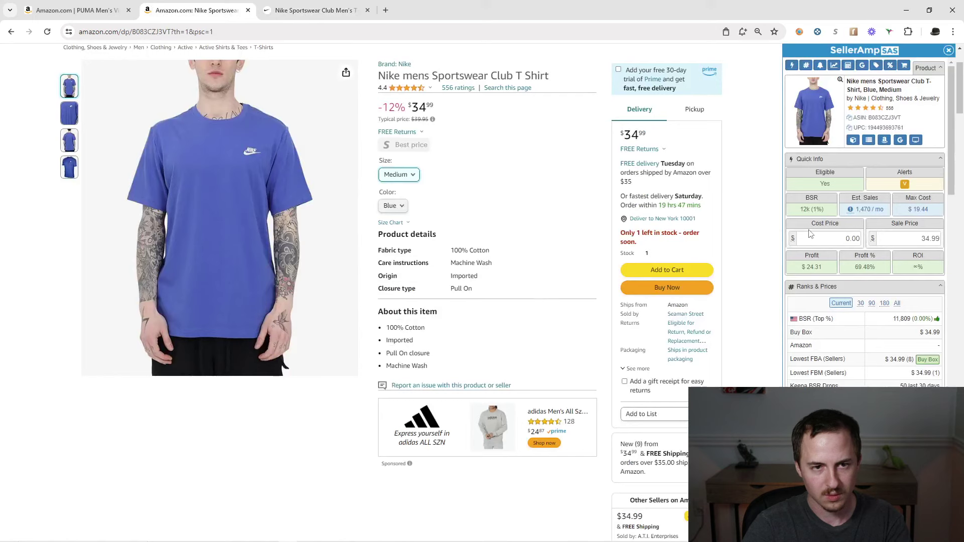
click(811, 234)
key(ctrl+v)
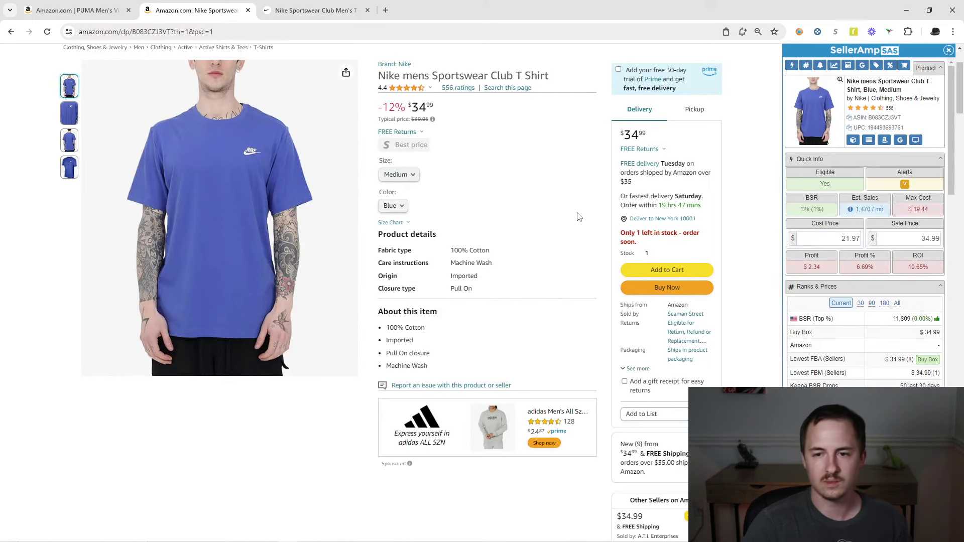
Check the Medium shirt's price history, then review its sellers' stock histories in the Keepa offers with historical offers included.
scroll(581, 216, down, 9)
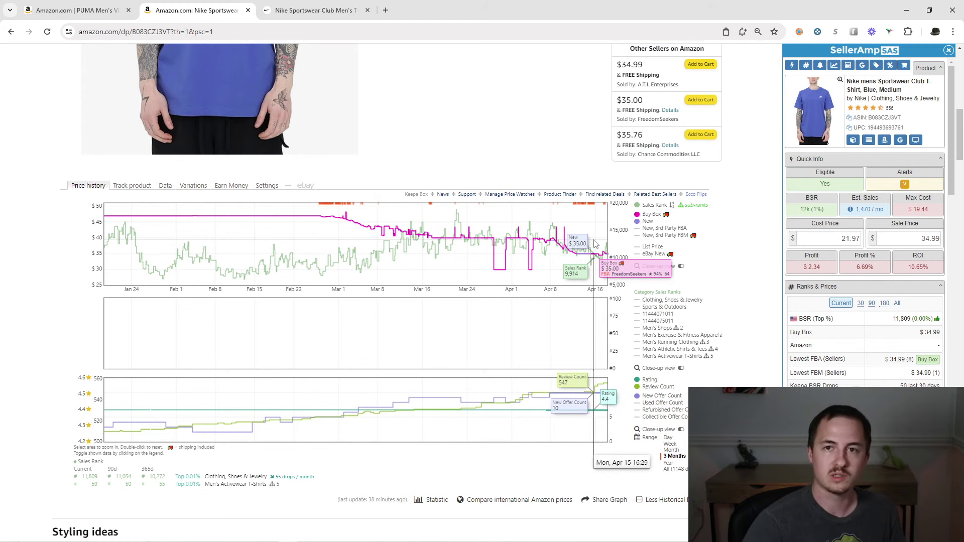
click(166, 186)
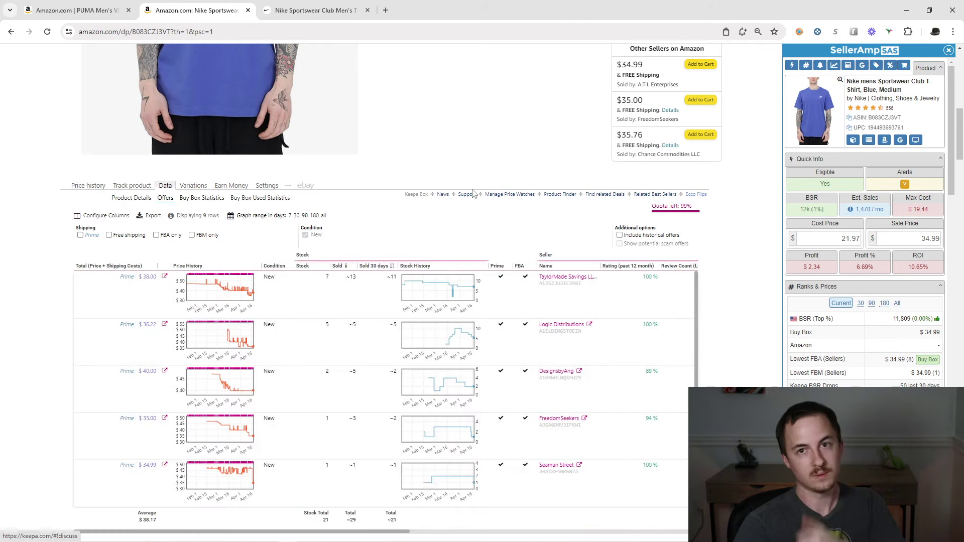
click(620, 236)
scroll(620, 236, down, 2)
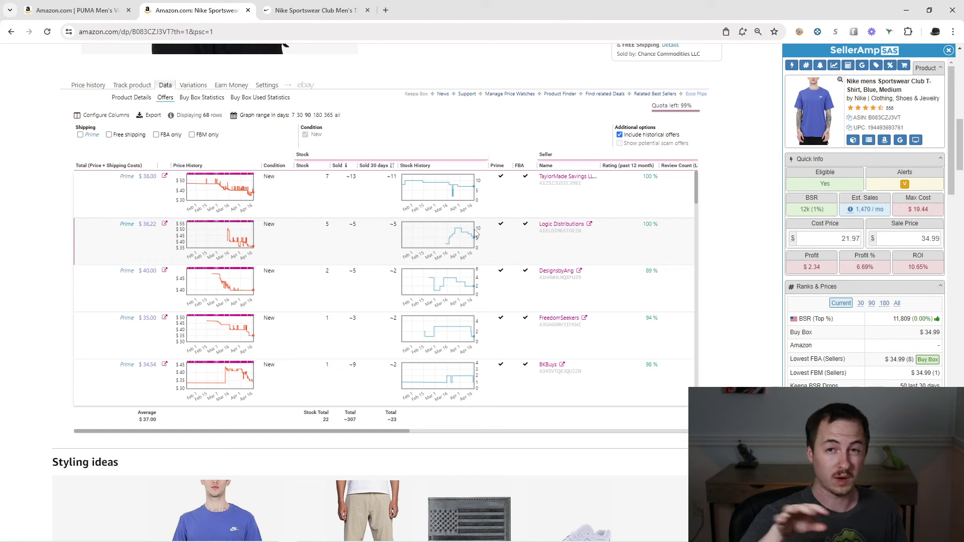
mouse_move(459, 236)
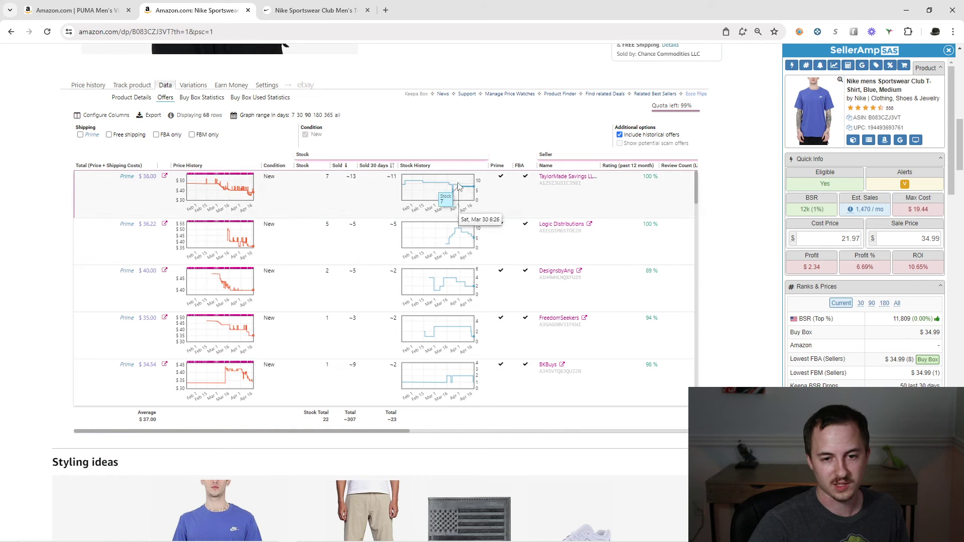
mouse_move(465, 329)
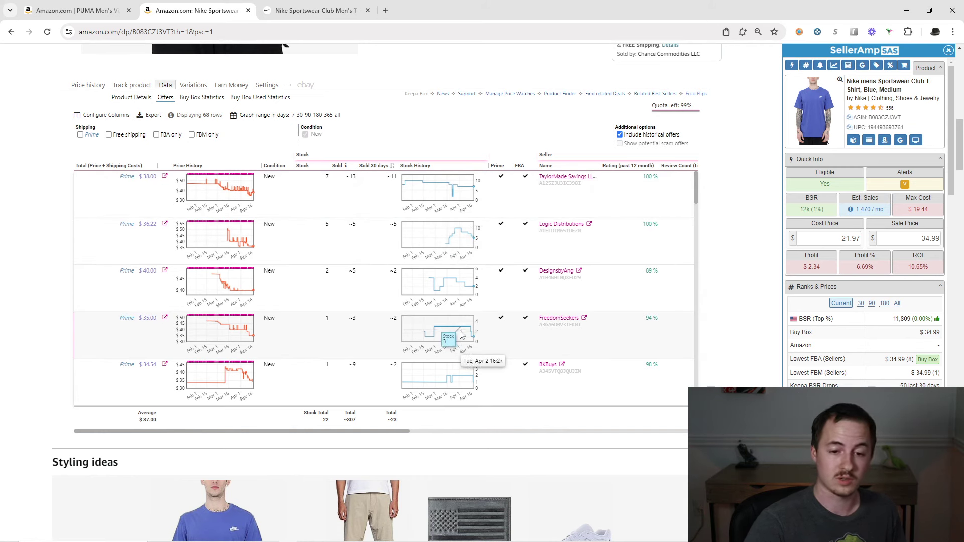
scroll(454, 341, down, 3)
scroll(457, 341, up, 3)
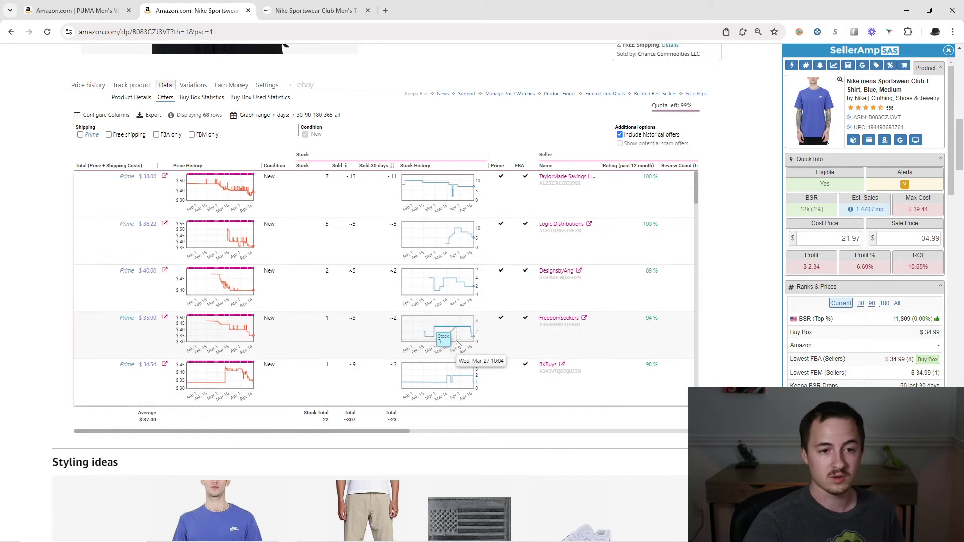
Compare the Medium shirt's recent Buy Box price history with its SellerAmp profit and ROI figures.
click(90, 86)
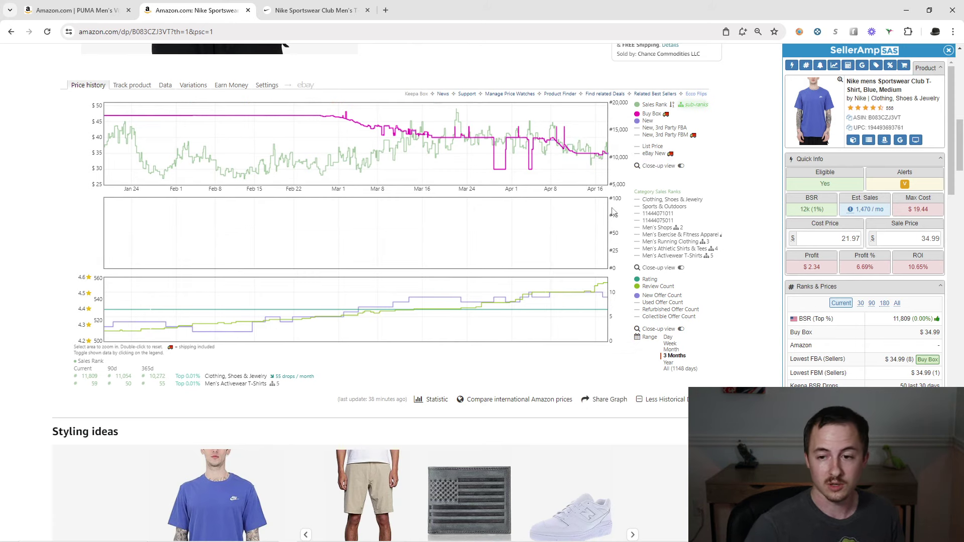
scroll(732, 244, up, 3)
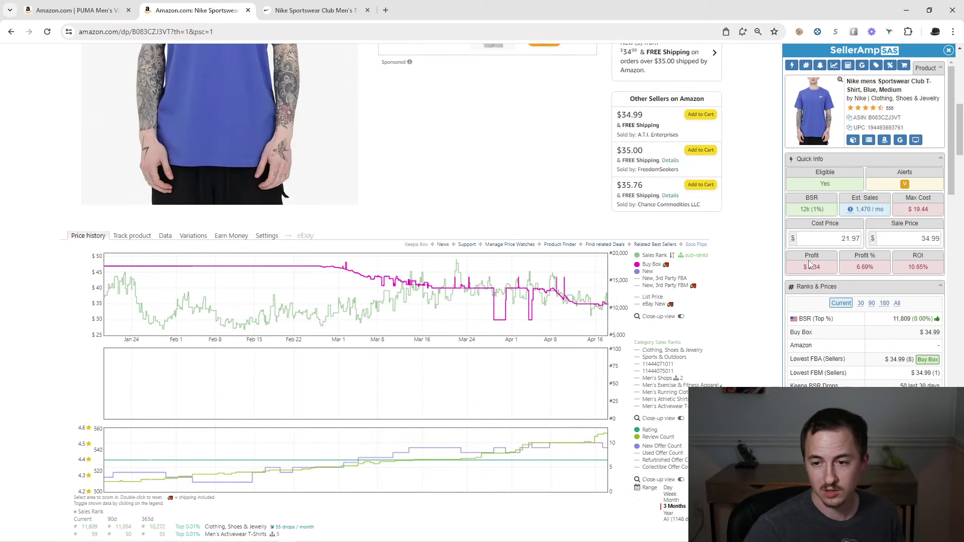
drag(810, 264, 895, 272)
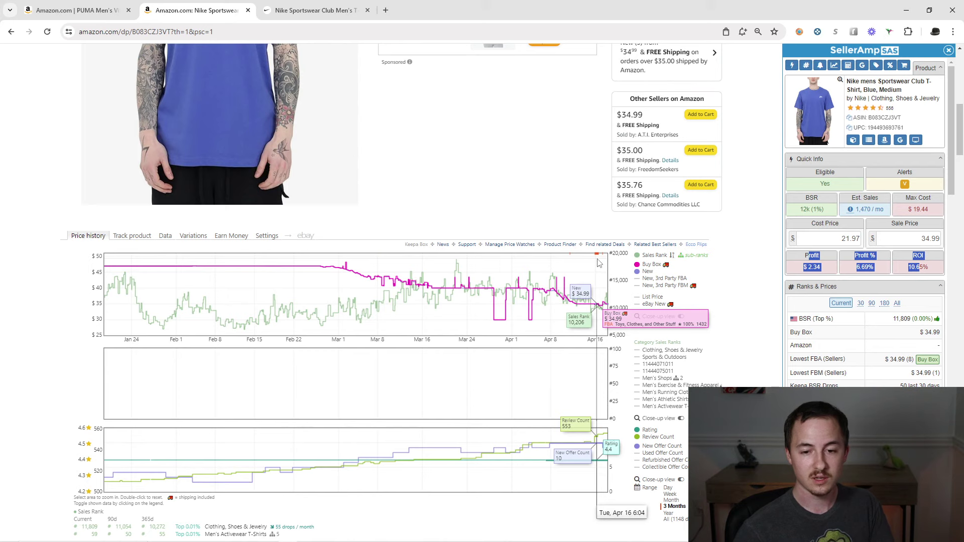
scroll(617, 331, up, 8)
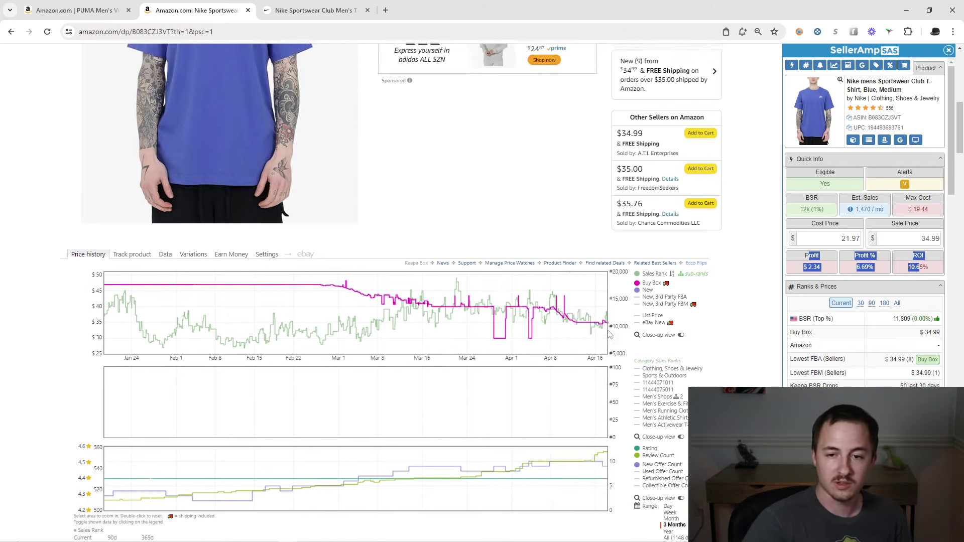